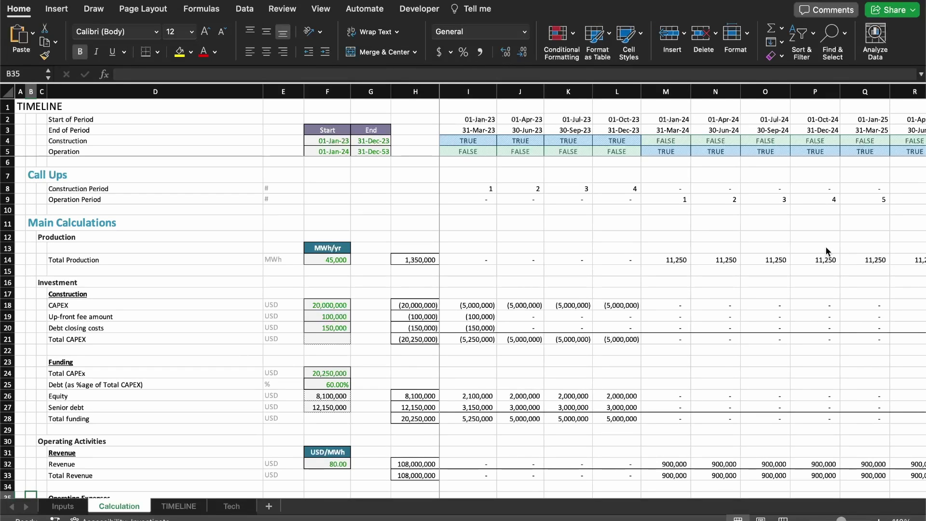
# - Select rows 69 to 82, covering Cashflow to Equity through Project Returns
pyautogui.scroll(-12, 496, 374)
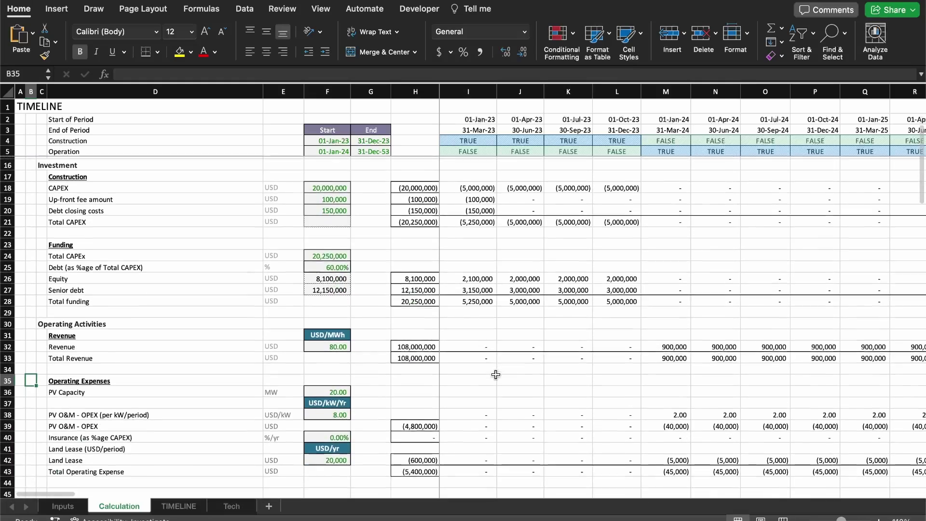
pyautogui.scroll(-3, 495, 374)
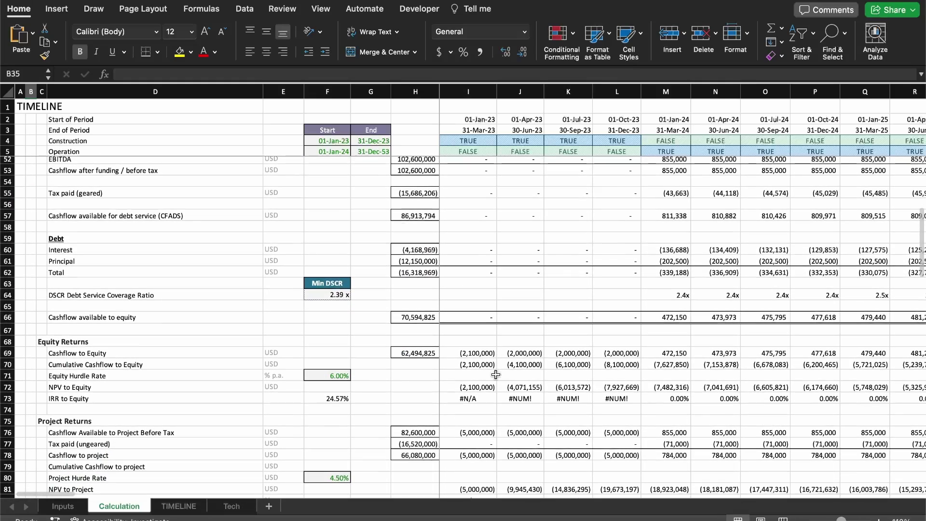
pyautogui.click(489, 350)
pyautogui.hotkey('shift', 'space')
pyautogui.hotkey('shift', 'Down')
pyautogui.hotkey('shift', 'Down')
pyautogui.hotkey('shift', 'Down')
pyautogui.hotkey('shift', 'Down')
pyautogui.hotkey('shift', 'Down')
pyautogui.hotkey('shift', 'Down')
pyautogui.hotkey('shift', 'Down')
pyautogui.hotkey('shift', 'Down')
pyautogui.hotkey('shift', 'Down')
pyautogui.hotkey('shift', 'Down')
pyautogui.hotkey('shift', 'Down')
pyautogui.hotkey('shift', 'Down')
pyautogui.hotkey('shift', 'Down')
pyautogui.hotkey('shift', 'Down')
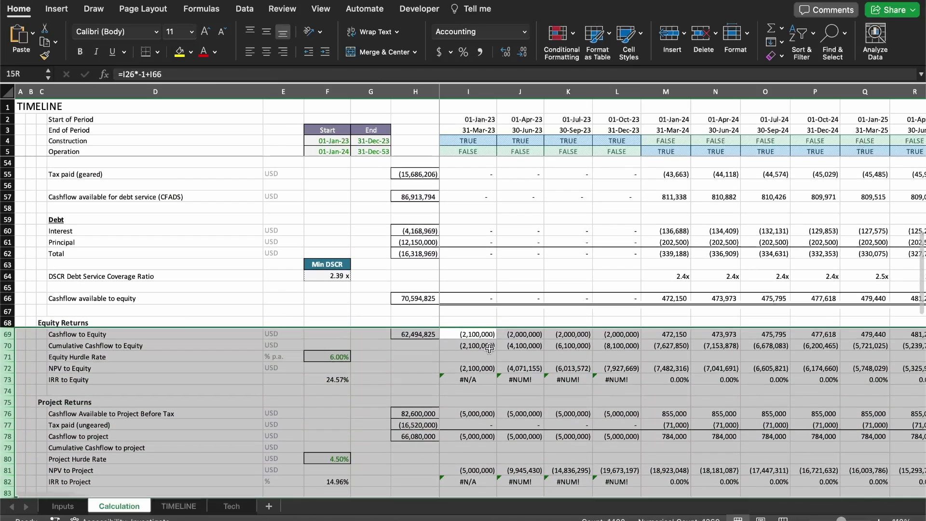
pyautogui.hotkey('shift', 'Up')
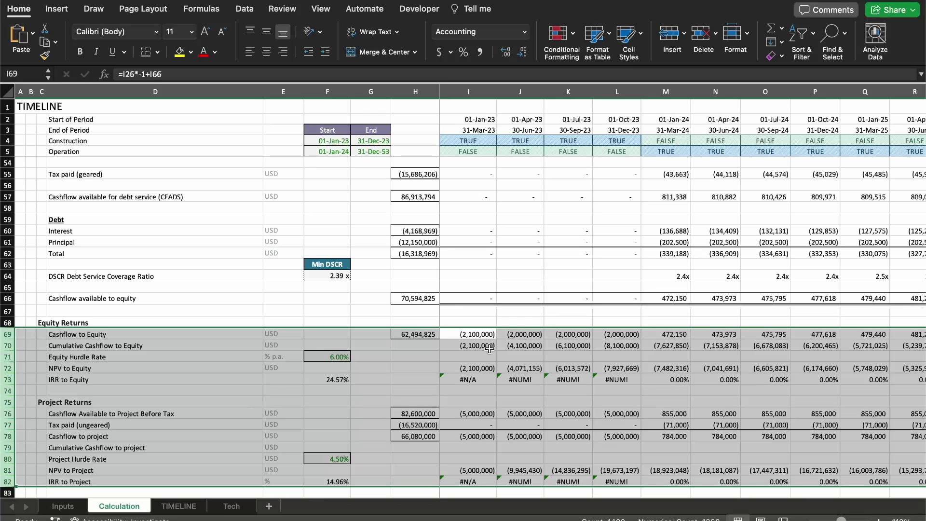
# - Select the tax loss account cells J92 to J109, then scroll on toward the LCOE block
pyautogui.scroll(-7, 489, 347)
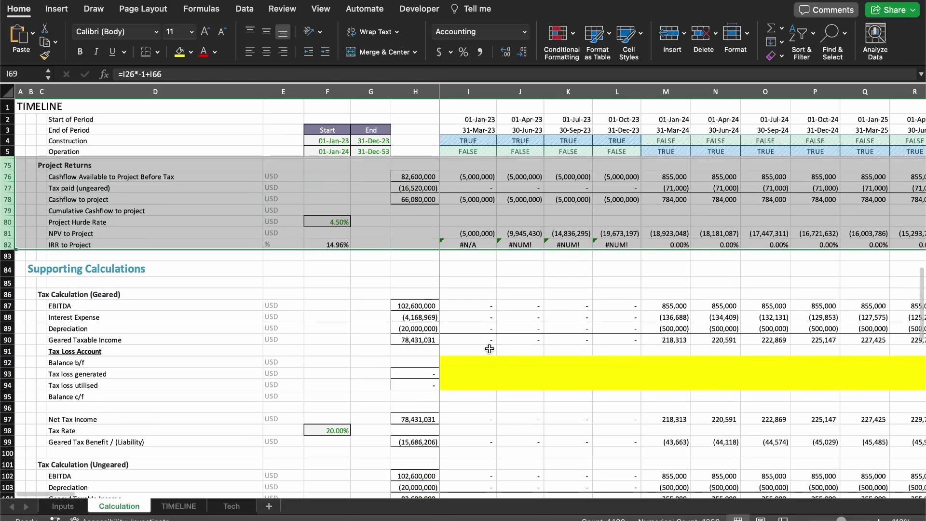
pyautogui.click(510, 362)
pyautogui.hotkey('shift', 'Down')
pyautogui.hotkey('shift', 'Down')
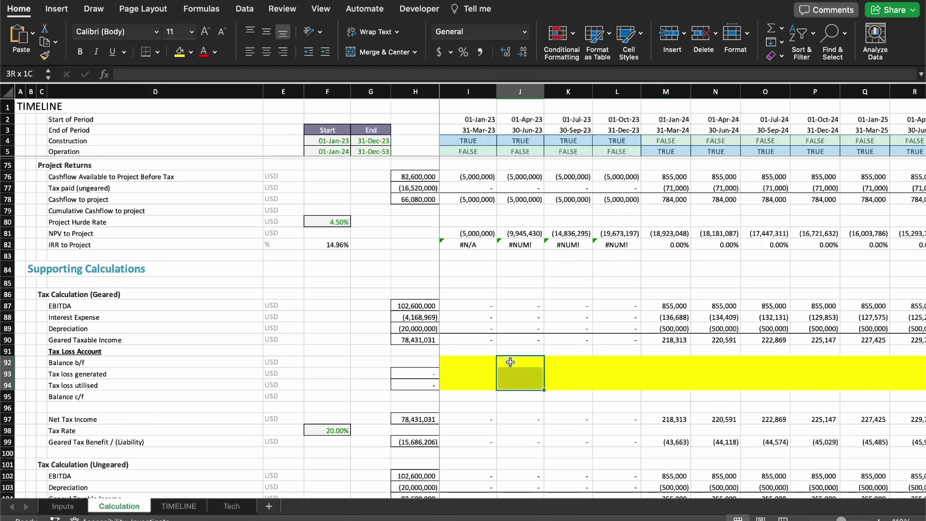
pyautogui.scroll(-5, 510, 361)
pyautogui.moveTo(523, 335); pyautogui.dragTo(530, 366)
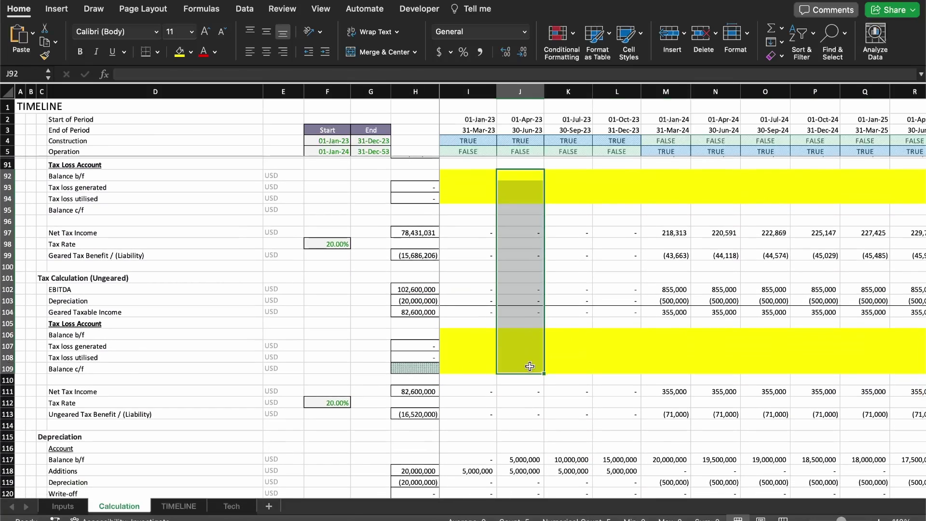
pyautogui.scroll(-10, 529, 366)
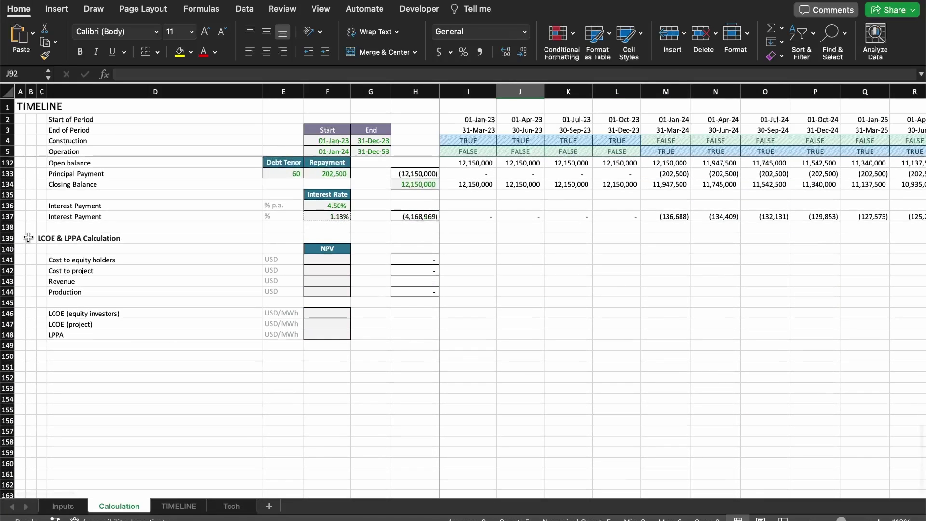
pyautogui.click(28, 237)
pyautogui.hotkey('shift', 'space')
pyautogui.hotkey('shift', 'Down')
pyautogui.hotkey('shift', 'Down')
pyautogui.hotkey('shift', 'Down')
pyautogui.hotkey('shift', 'Down')
pyautogui.hotkey('shift', 'Down')
pyautogui.hotkey('shift', 'Down')
pyautogui.hotkey('shift', 'Down')
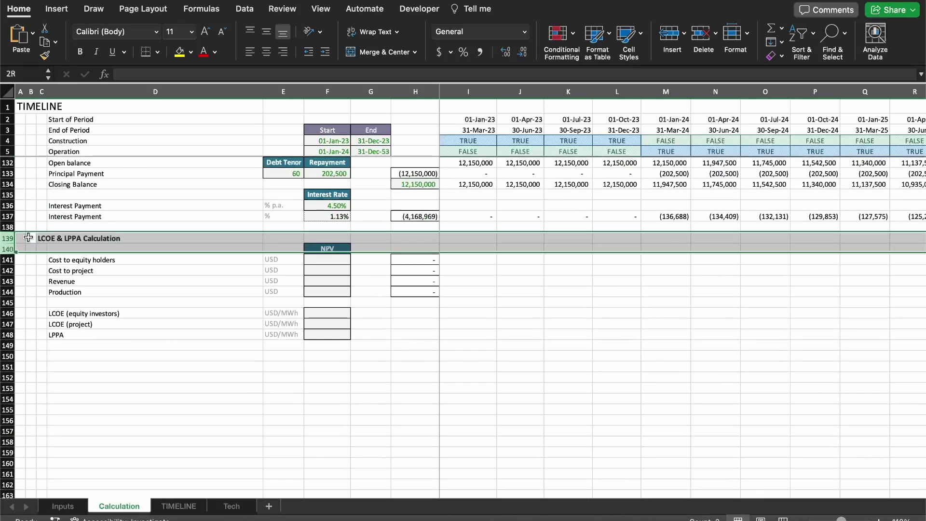
pyautogui.hotkey('shift', 'Down')
pyautogui.hotkey('shift', 'Down')
pyautogui.hotkey('shift', 'Down')
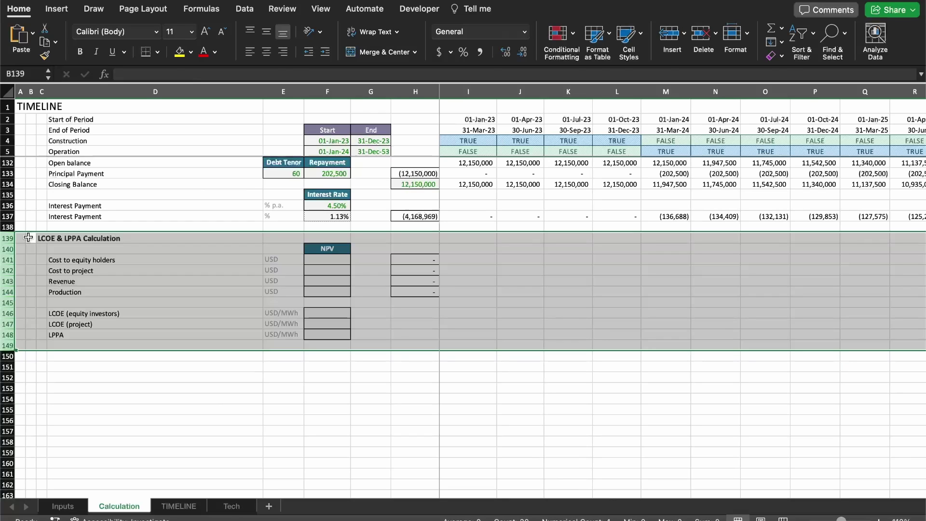
pyautogui.click(27, 237)
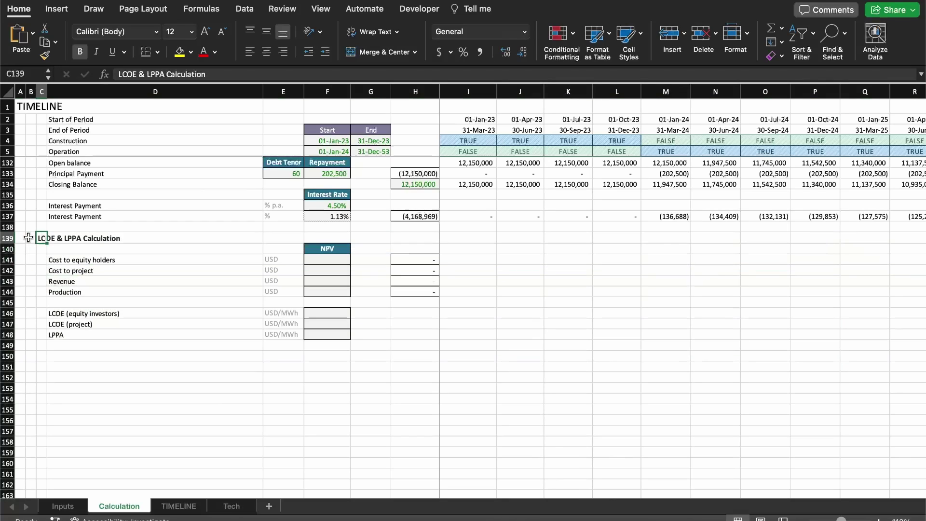
pyautogui.hotkey('shift', 'space')
pyautogui.hotkey('shift', 'Down')
pyautogui.hotkey('shift', 'Down')
pyautogui.hotkey('shift', 'Down')
pyautogui.hotkey('shift', 'Down')
pyautogui.hotkey('shift', 'Down')
pyautogui.hotkey('shift', 'Down')
pyautogui.hotkey('shift', 'Down')
pyautogui.hotkey('shift', 'Down')
pyautogui.hotkey('shift', 'Down')
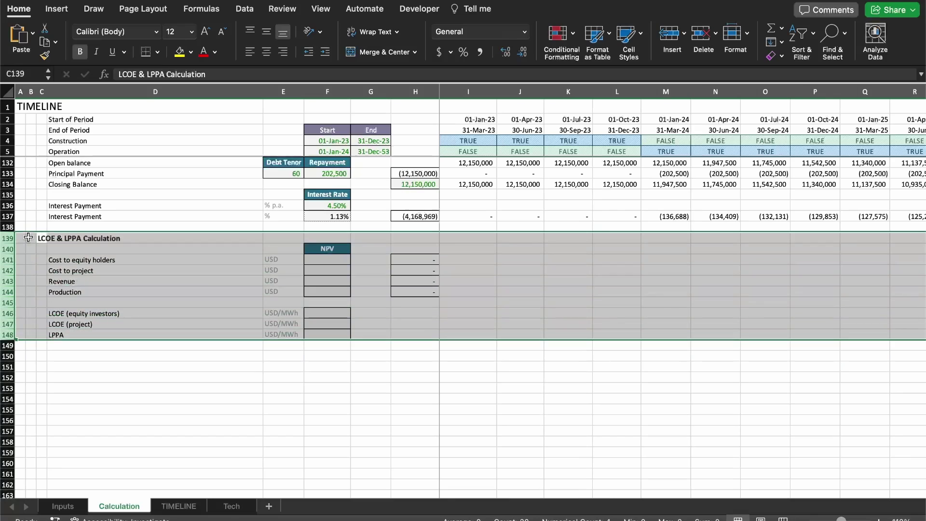
pyautogui.press('Down')
pyautogui.press('Down')
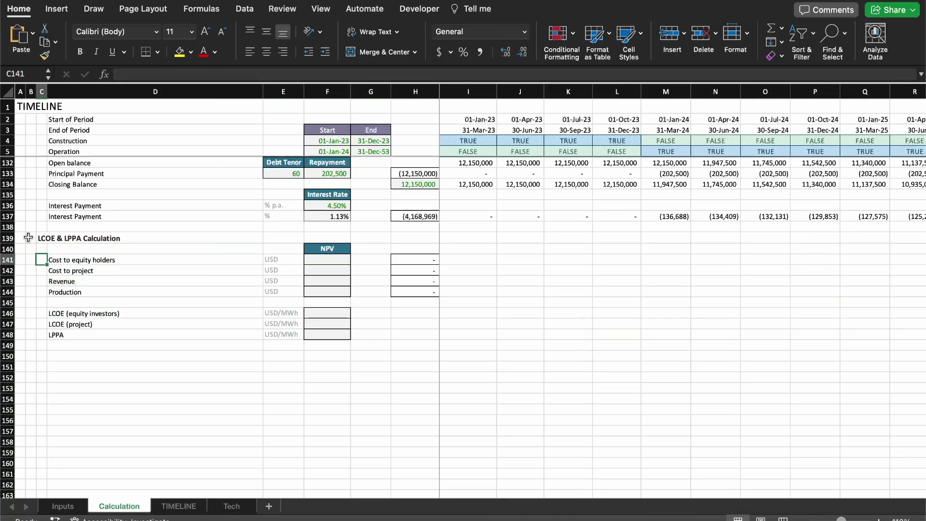
pyautogui.hotkey('shift', 'space')
pyautogui.hotkey('shift', 'Down')
pyautogui.hotkey('shift', 'Down')
pyautogui.hotkey('shift', 'Down')
pyautogui.hotkey('shift', 'Down')
pyautogui.hotkey('shift', 'Down')
pyautogui.hotkey('shift', 'Down')
pyautogui.hotkey('shift', 'Down')
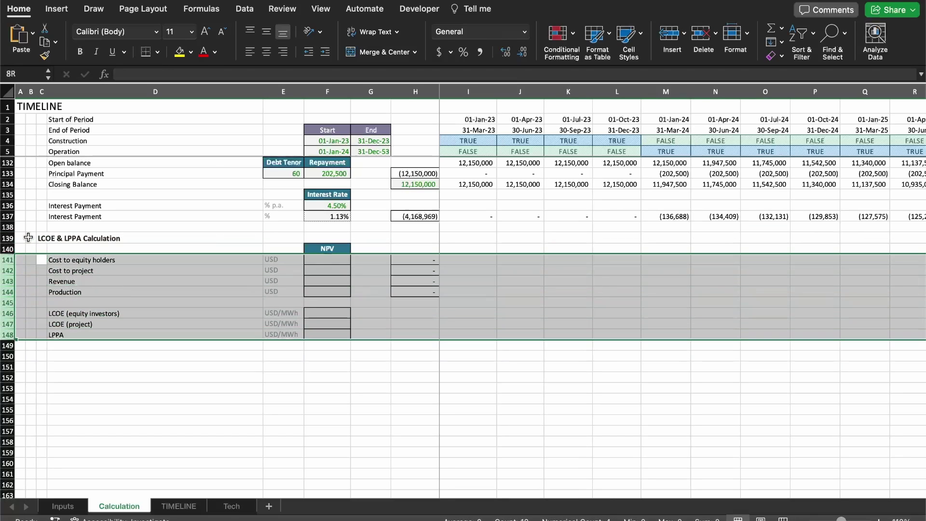
pyautogui.press('Left')
pyautogui.press('Right')
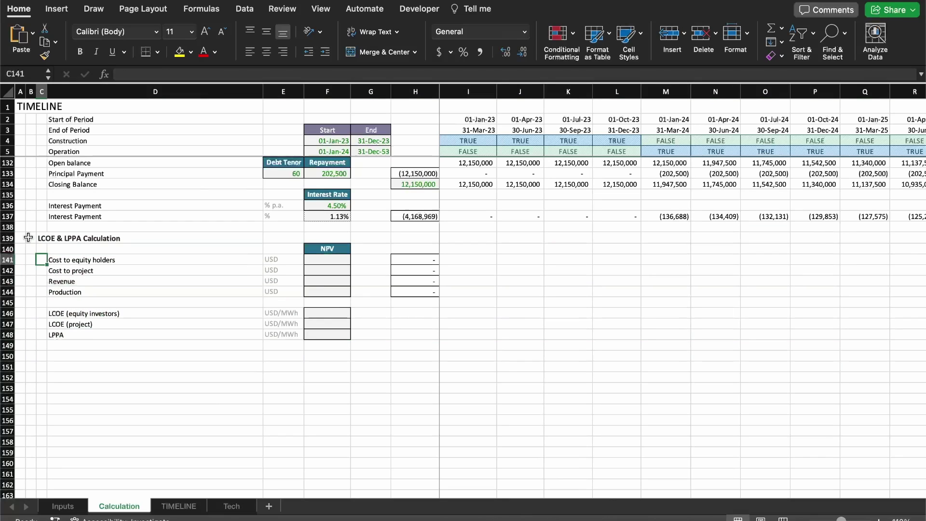
pyautogui.press('Right')
pyautogui.press('Right')
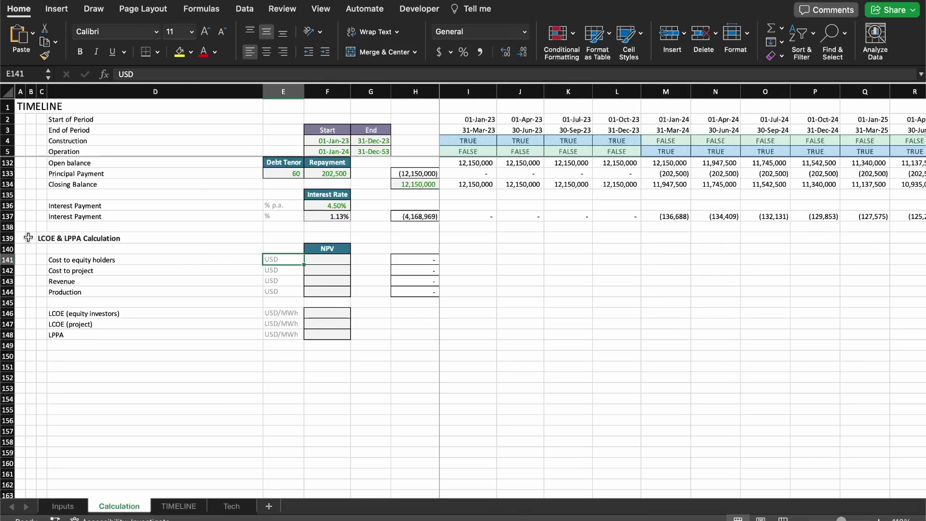
pyautogui.press('Left')
pyautogui.press('Left')
pyautogui.hotkey('shift', 'space')
pyautogui.hotkey('shift', 'Down')
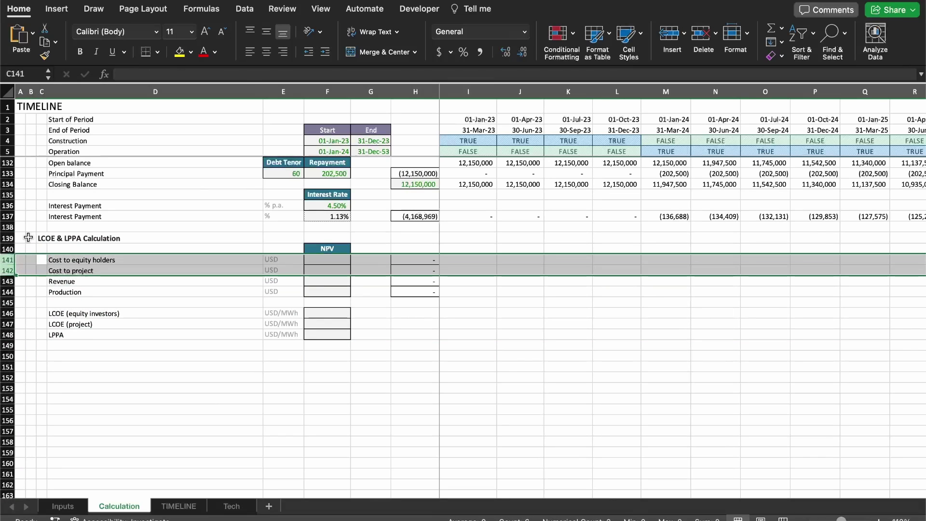
pyautogui.press('Down')
pyautogui.press('Down')
pyautogui.hotkey('shift', 'space')
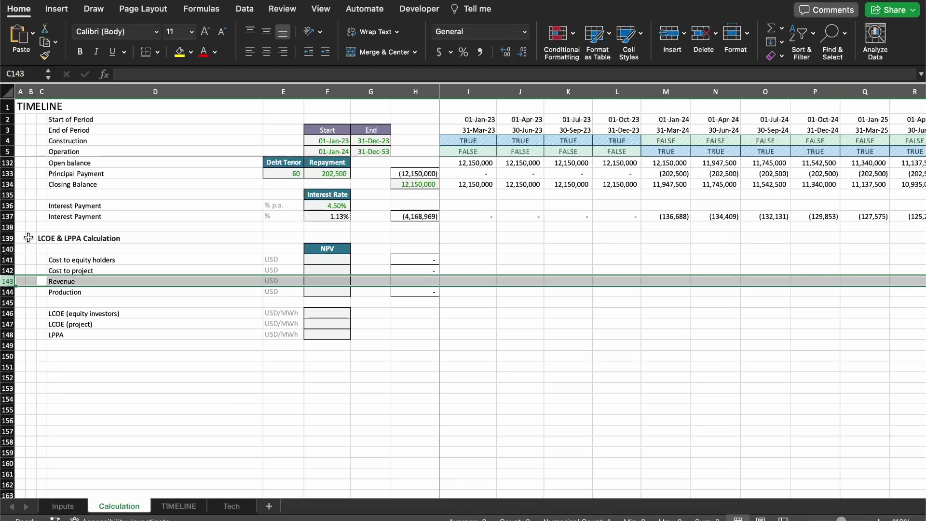
pyautogui.press('Down')
pyautogui.hotkey('shift', 'space')
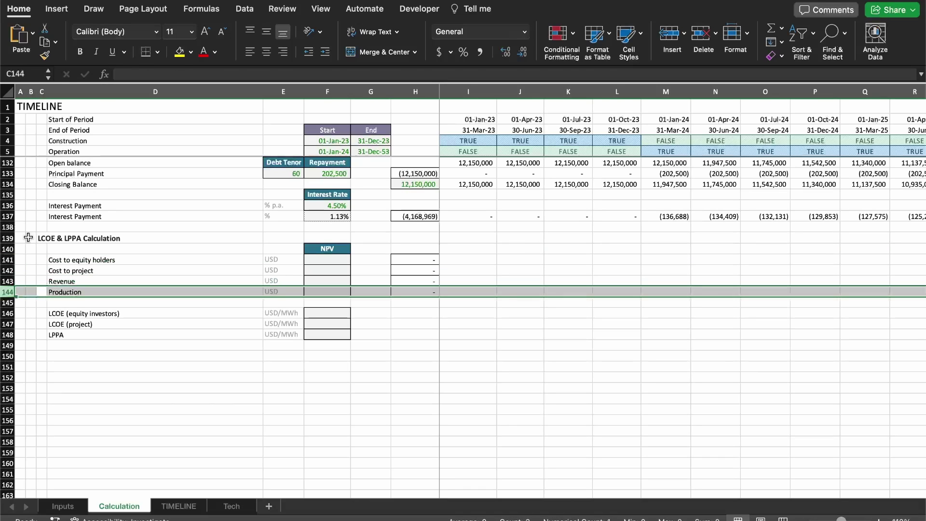
pyautogui.press('Up')
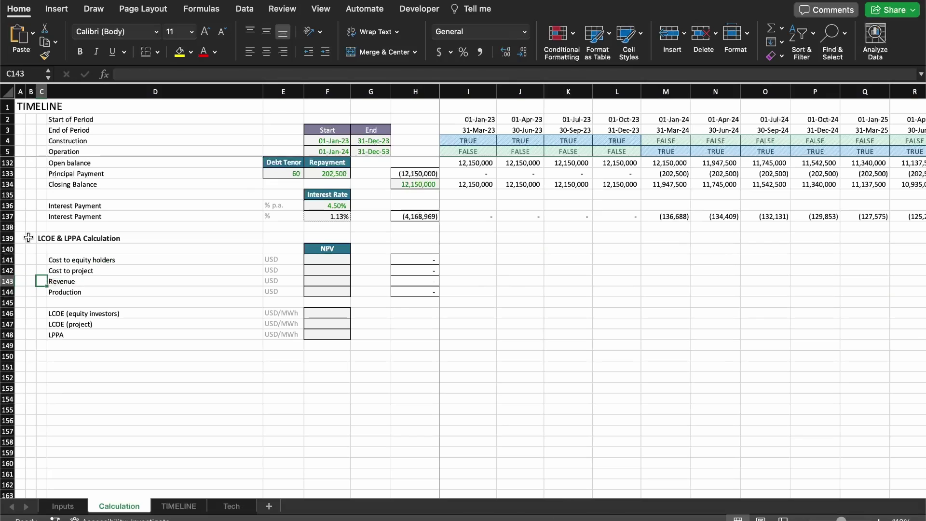
pyautogui.press('Right')
pyautogui.press('Right')
pyautogui.press('Right')
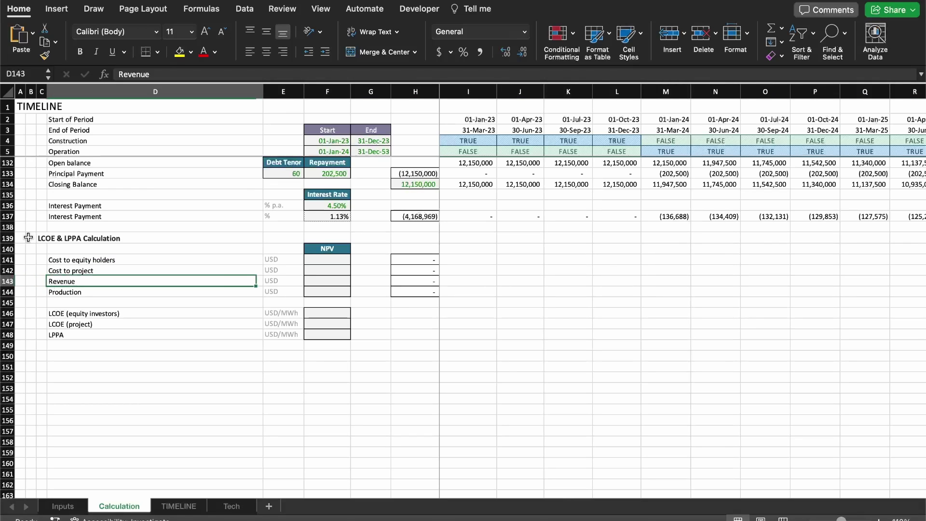
pyautogui.hotkey('ctrl', 'space')
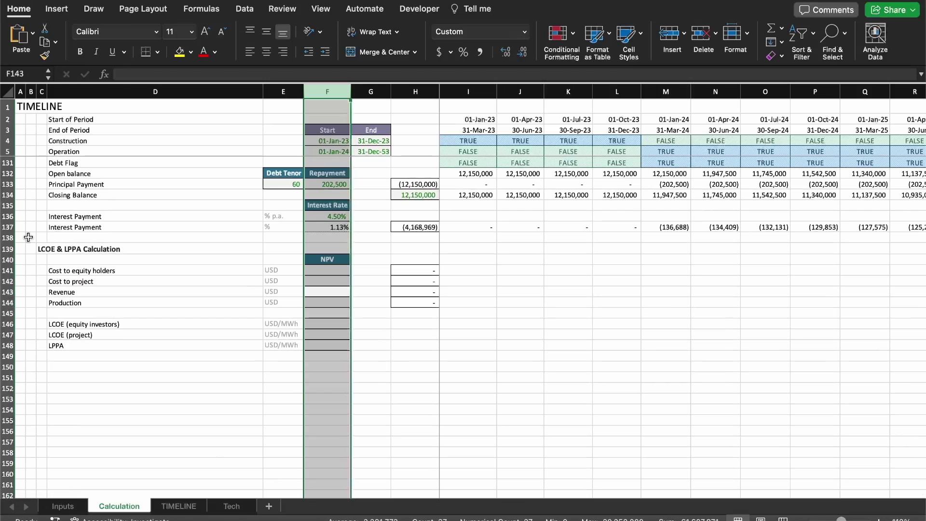
pyautogui.press('Down')
pyautogui.press('Down')
pyautogui.press('Down')
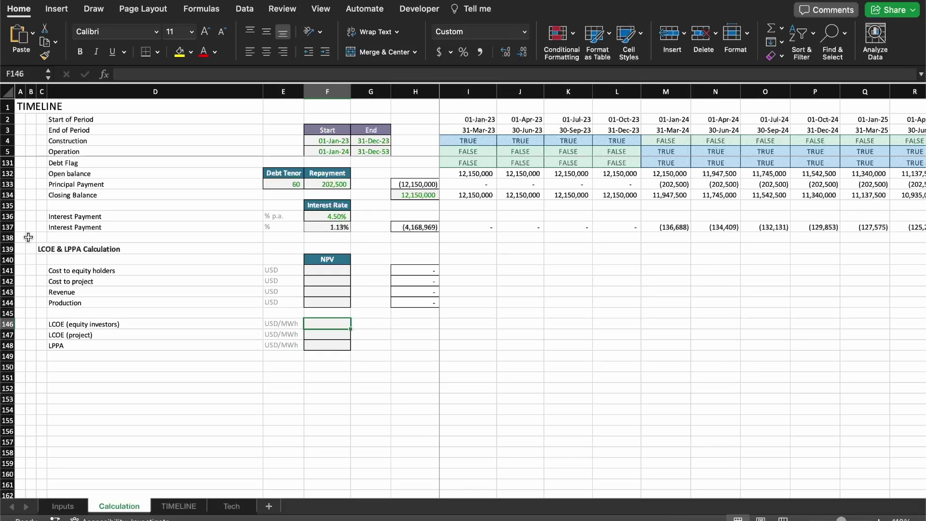
pyautogui.press('Up')
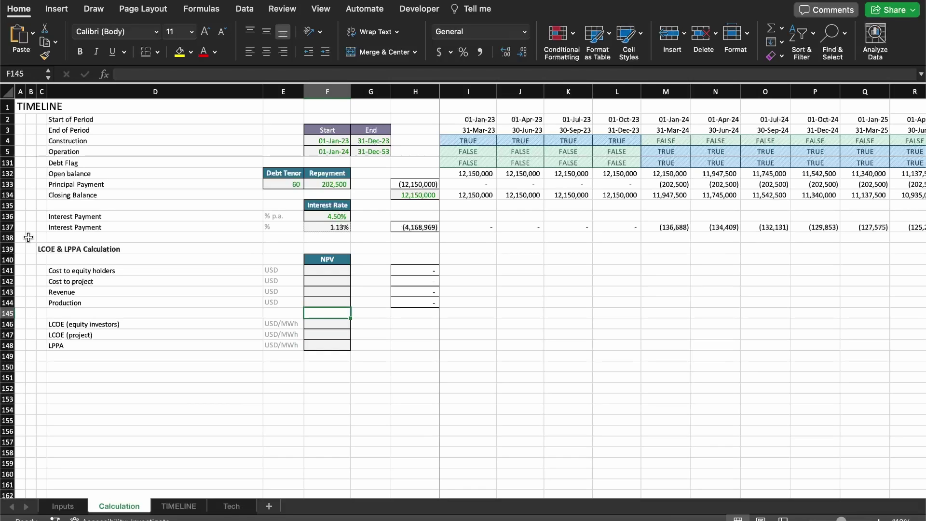
# - Copy the Production row and insert it above the NPV header row
pyautogui.press('Up')
pyautogui.hotkey('shift', 'space')
pyautogui.press('super+c')
pyautogui.press('Up')
pyautogui.press('Up')
pyautogui.press('Up')
pyautogui.press('Up')
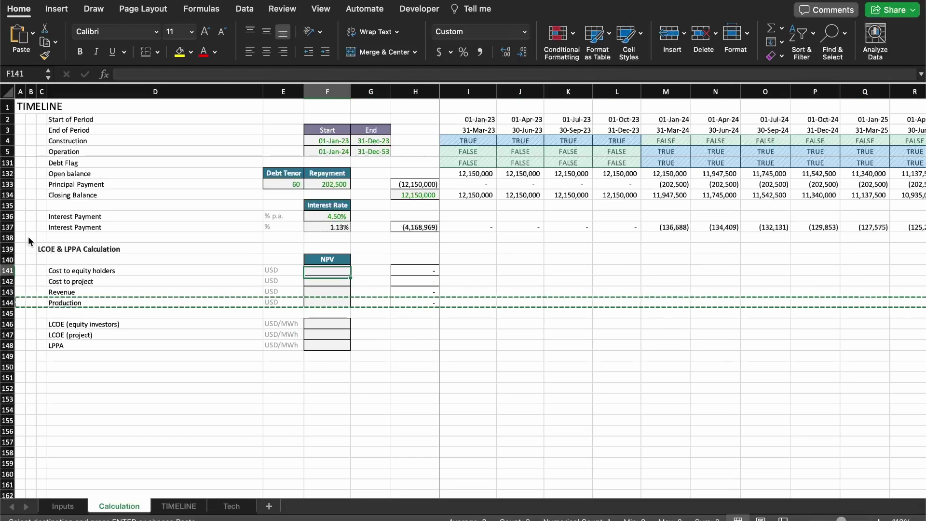
pyautogui.hotkey('shift', 'space')
pyautogui.hotkey('ctrl', 'shift', '=')
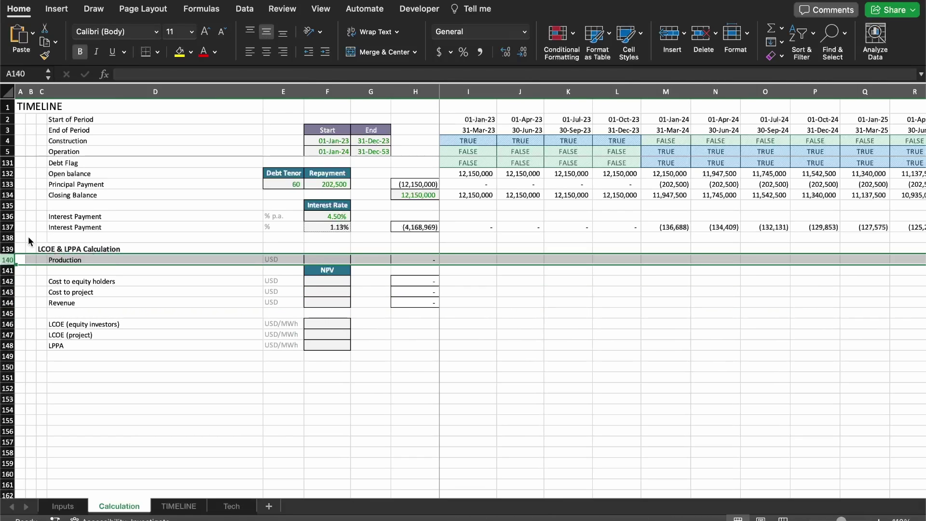
# - Step through the inserted Production row and cancel the pending copy
pyautogui.press('Home')
pyautogui.press('Right')
pyautogui.press('Right')
pyautogui.press('Right')
pyautogui.press('Right')
pyautogui.press('Right')
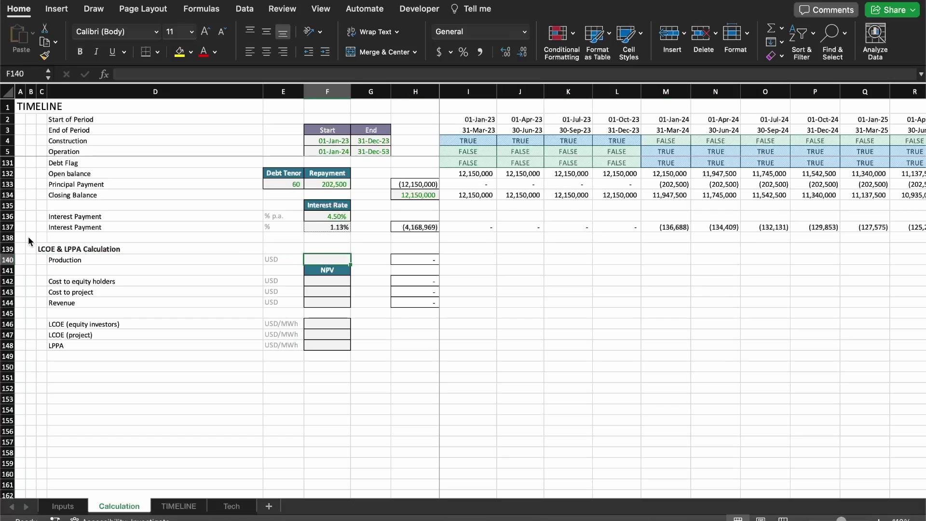
pyautogui.press('Down')
pyautogui.press('super+c')
pyautogui.press('Up')
pyautogui.press('Escape')
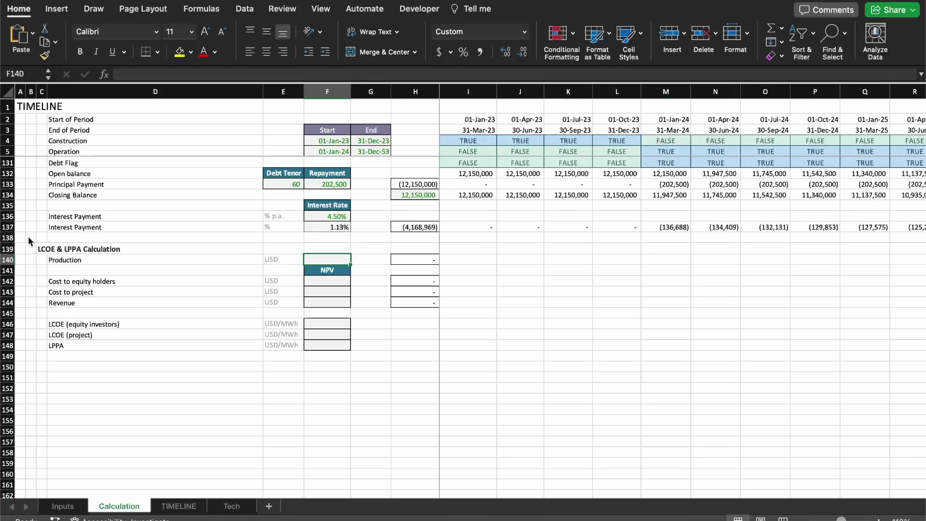
# - Cut the Production row and insert it directly below the NPV header
pyautogui.hotkey('shift', 'space')
pyautogui.press('super+c')
pyautogui.press('Down')
pyautogui.hotkey('shift', 'space')
pyautogui.press('Down')
pyautogui.hotkey('shift', 'space')
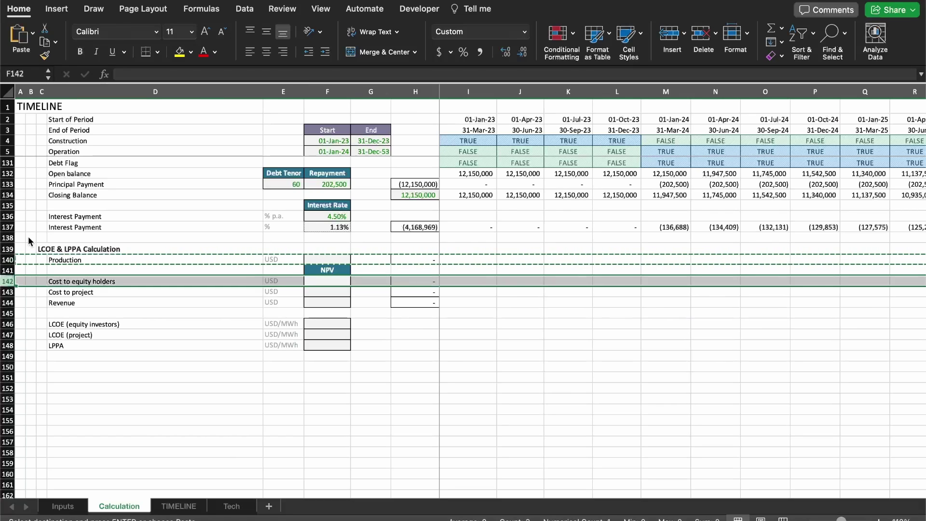
pyautogui.hotkey('ctrl', 'shift', '=')
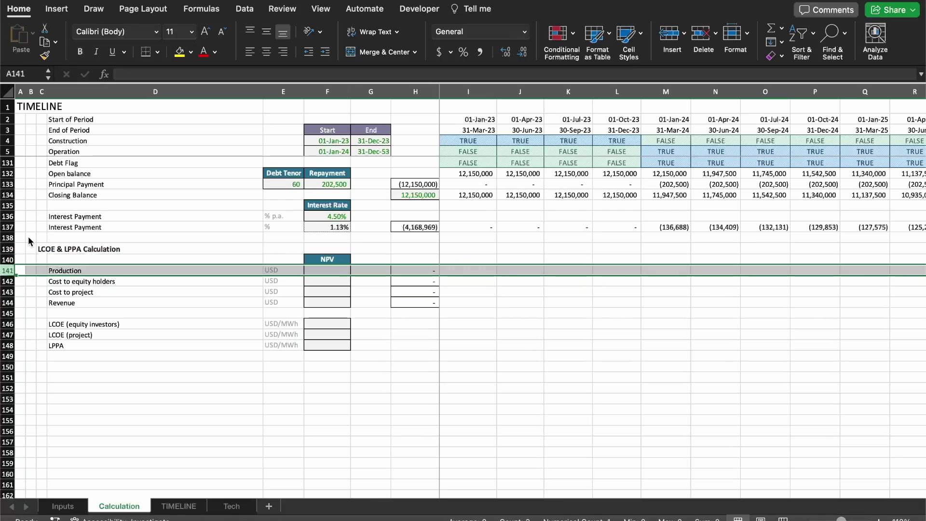
# - Review the NPV header and Production rows after the move
pyautogui.press('Right')
pyautogui.press('Up')
pyautogui.press('Right')
pyautogui.press('Right')
pyautogui.press('Right')
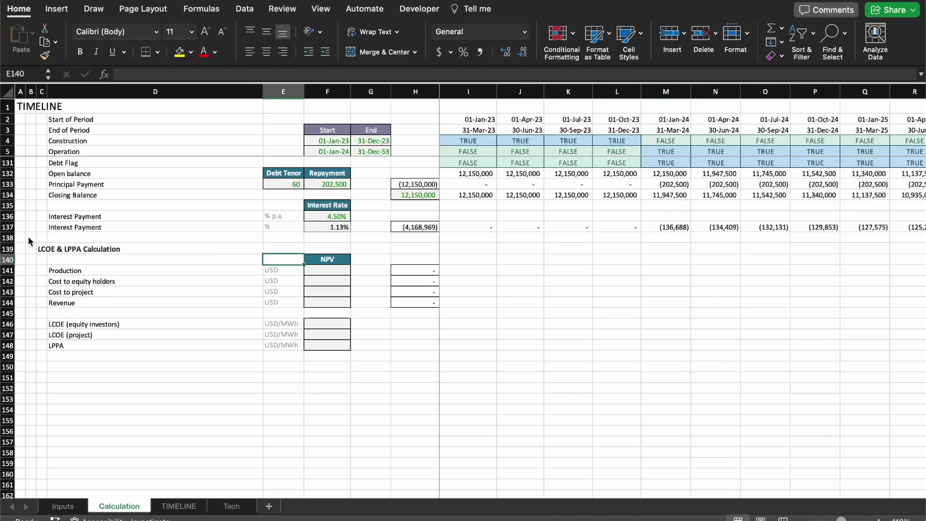
pyautogui.press('Right')
pyautogui.press('Right')
pyautogui.press('Left')
pyautogui.press('Left')
pyautogui.press('Left')
pyautogui.press('Left')
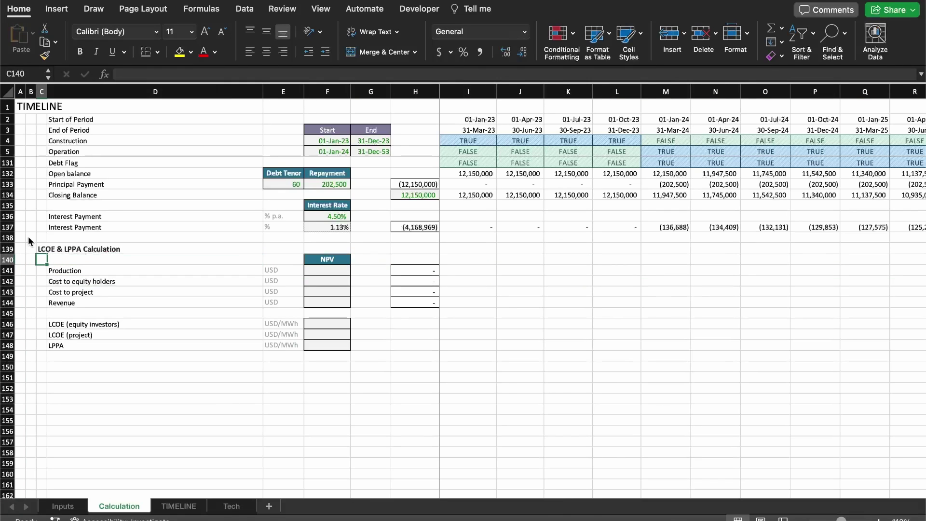
pyautogui.press('Right')
pyautogui.press('Right')
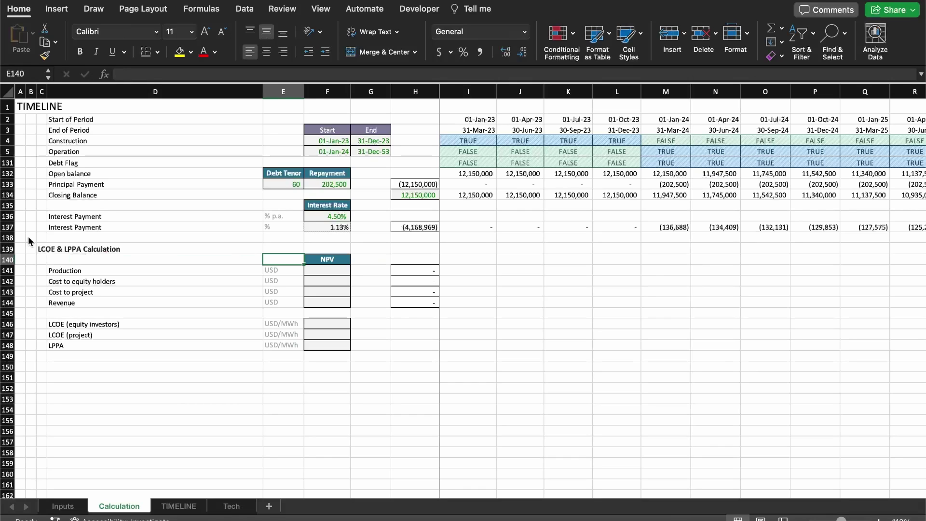
pyautogui.press('Left')
pyautogui.press('Left')
pyautogui.press('Right')
pyautogui.press('Down')
pyautogui.press('Down')
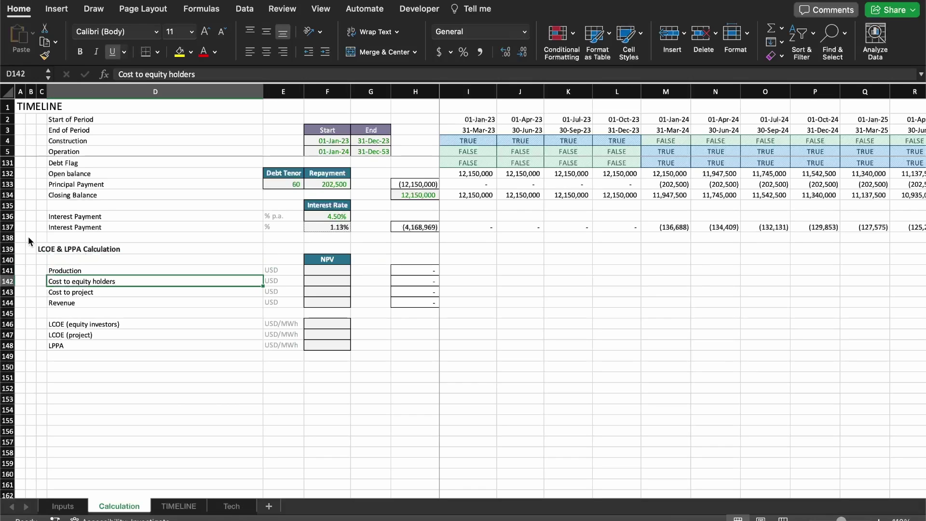
# - Rename the LCOE (equity investors) label to LCOE (unlevred)
pyautogui.hotkey('shift', 'Down')
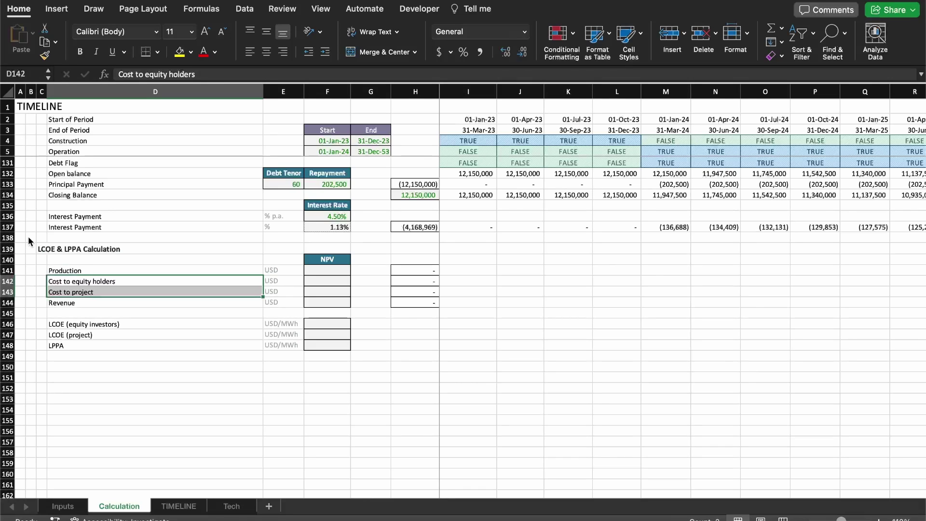
pyautogui.press('Down')
pyautogui.press('Down')
pyautogui.press('Down')
pyautogui.press('Down')
pyautogui.press('F2')
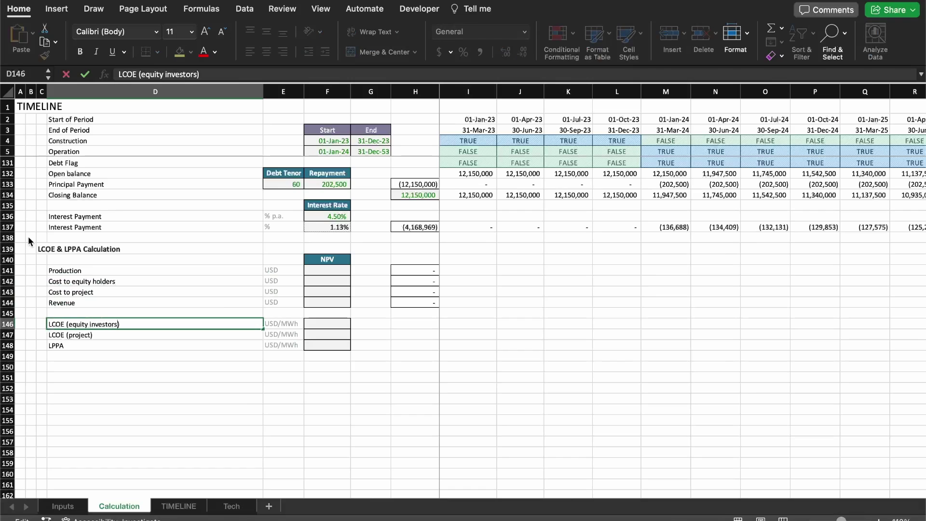
pyautogui.hotkey('shift', 'alt', 'Left')
pyautogui.hotkey('shift', 'alt', 'Left')
pyautogui.write('unlevred')
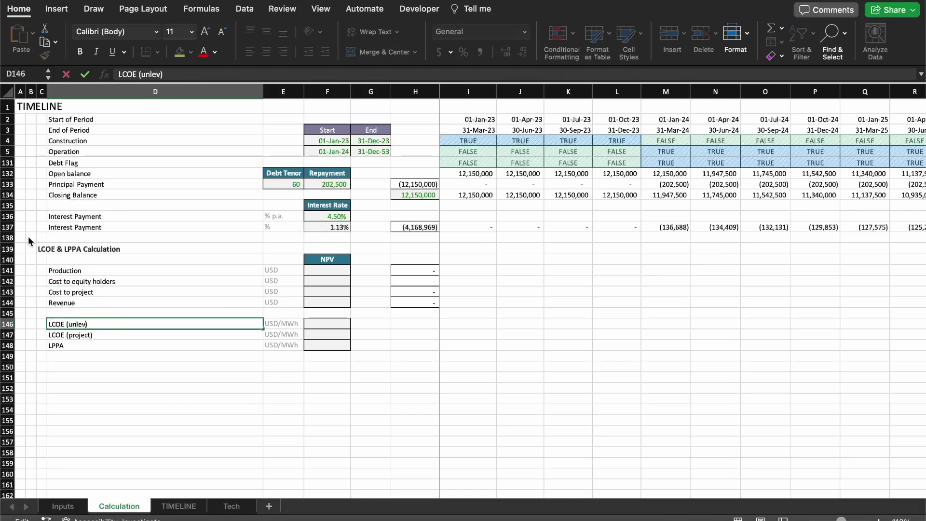
pyautogui.press('Return')
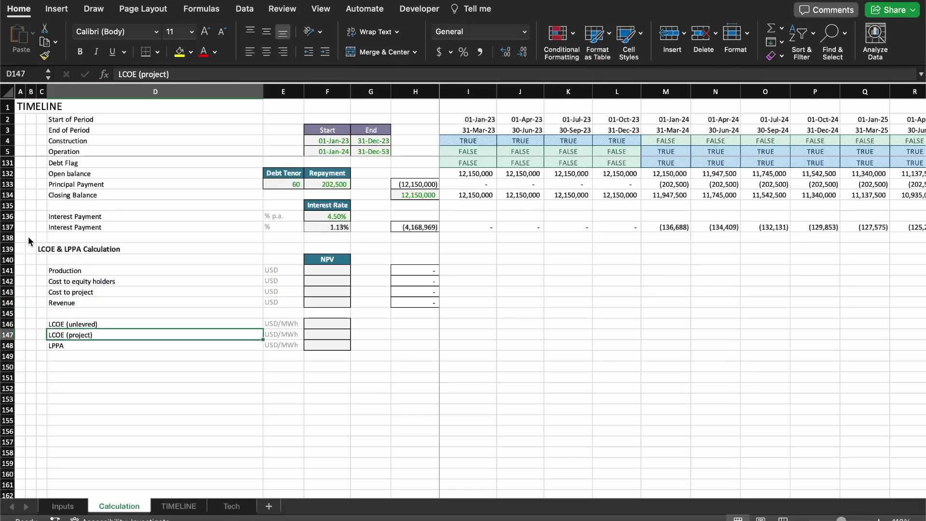
# - Correct the spelling so the label reads LCOE (unlevered)
pyautogui.press('Up')
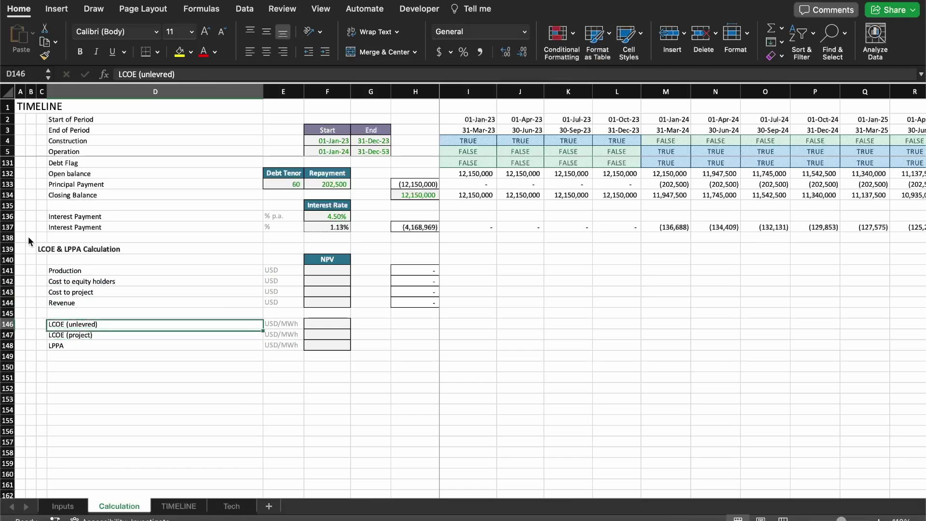
pyautogui.press('F2')
pyautogui.press('Left')
pyautogui.press('Left')
pyautogui.press('Left')
pyautogui.press('Left')
pyautogui.press('Delete')
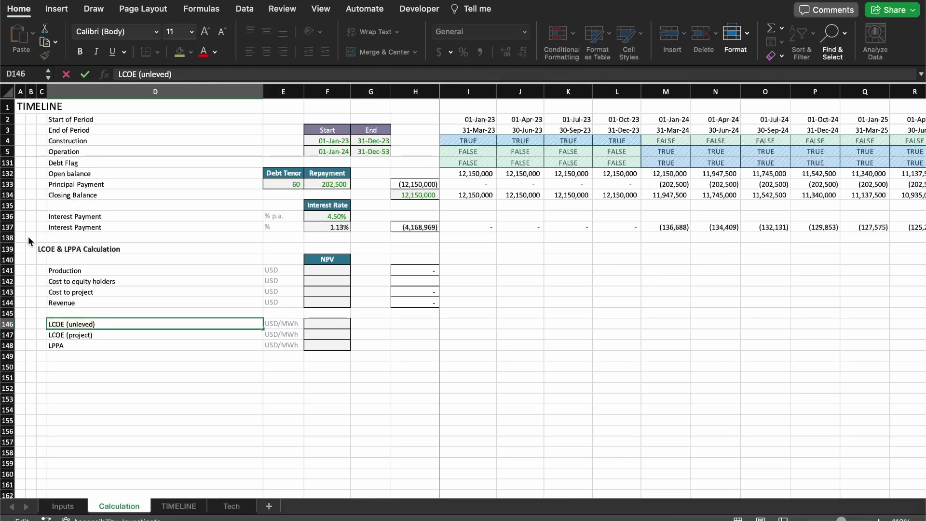
pyautogui.write('er')
pyautogui.press('Return')
# - Rename the LCOE (project) label to the levered version
pyautogui.press('F2')
pyautogui.press('Left')
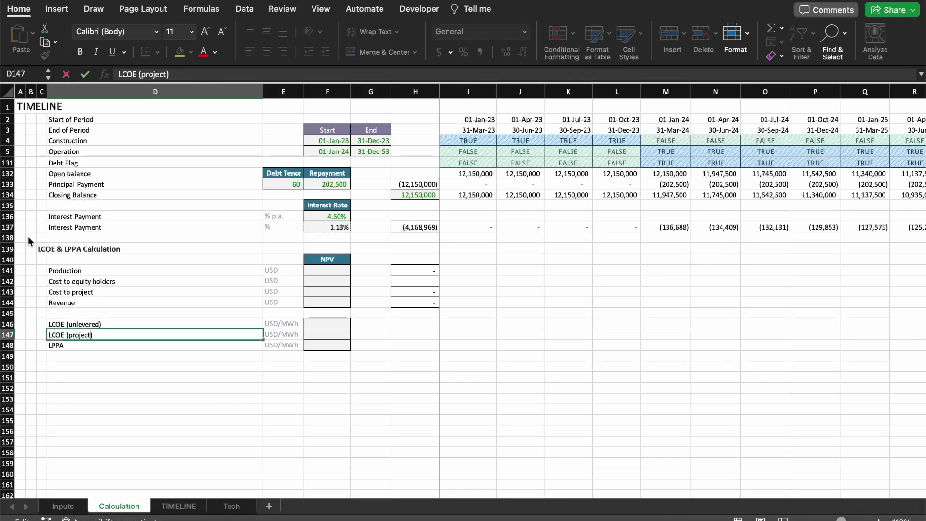
pyautogui.press('BackSpace')
pyautogui.press('BackSpace')
pyautogui.press('BackSpace')
pyautogui.press('BackSpace')
pyautogui.press('BackSpace')
pyautogui.press('BackSpace')
pyautogui.press('BackSpace')
pyautogui.write('levred')
pyautogui.press('Return')
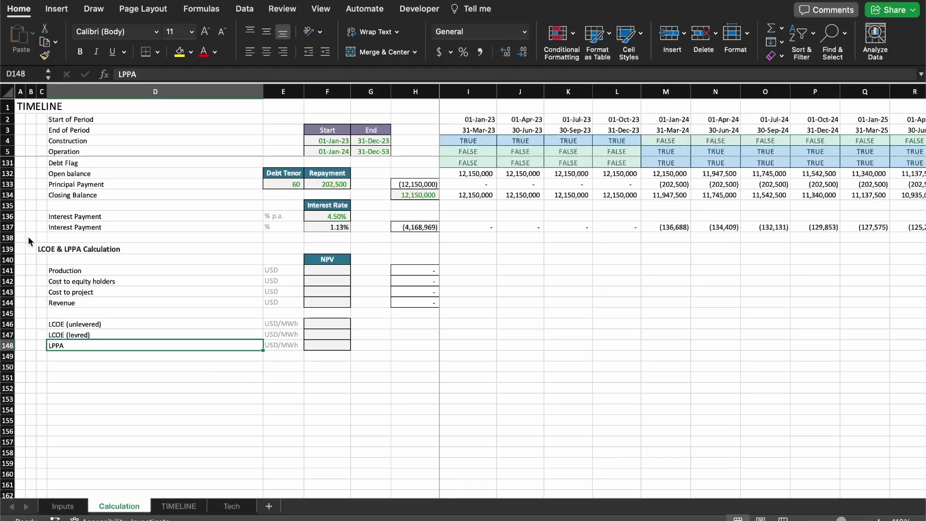
# - Rename the Cost to equity holders label to Cost (unlevered)
pyautogui.press('Up')
pyautogui.press('Up')
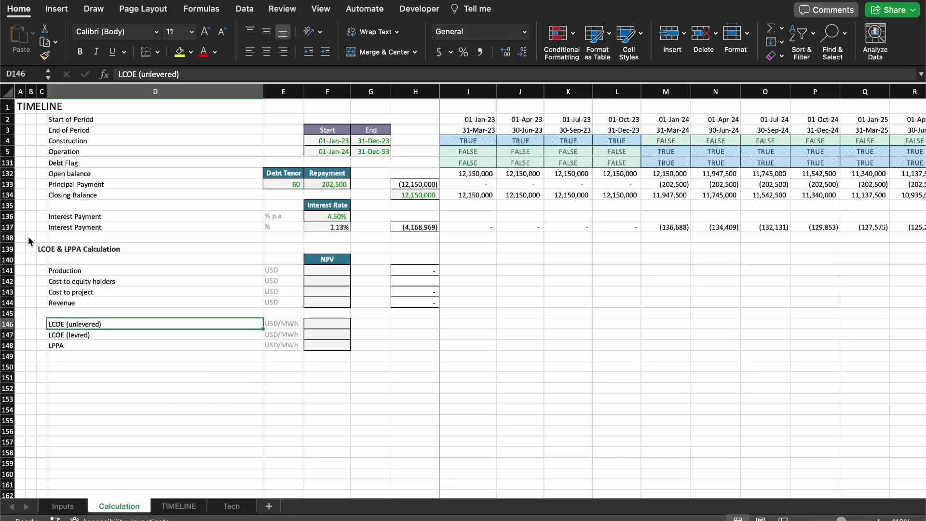
pyautogui.press('Up')
pyautogui.press('Up')
pyautogui.press('Down')
pyautogui.press('Down')
pyautogui.press('Down')
pyautogui.press('Down')
pyautogui.press('Up')
pyautogui.press('Up')
pyautogui.press('Up')
pyautogui.press('Up')
pyautogui.press('Up')
pyautogui.press('Up')
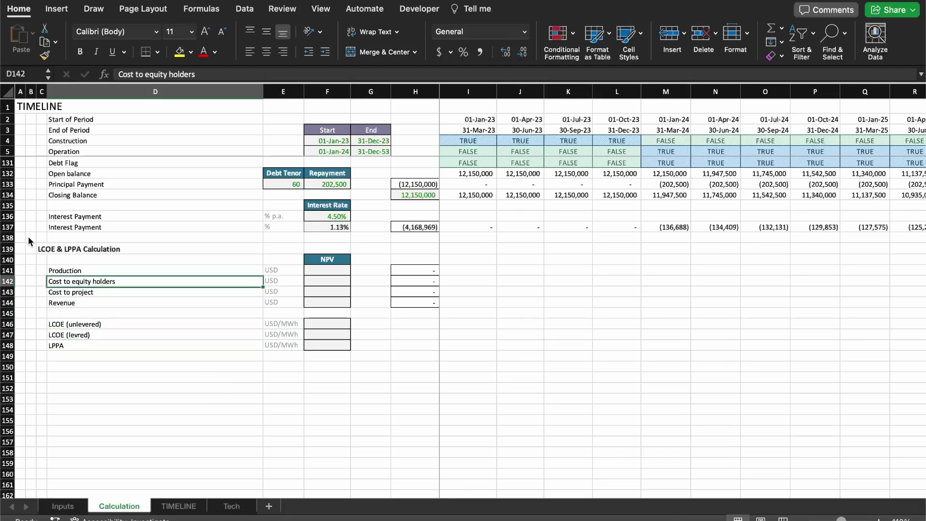
pyautogui.press('F2')
pyautogui.hotkey('alt', 'shift', 'Left')
pyautogui.hotkey('alt', 'shift', 'Left')
pyautogui.hotkey('alt', 'shift', 'Left')
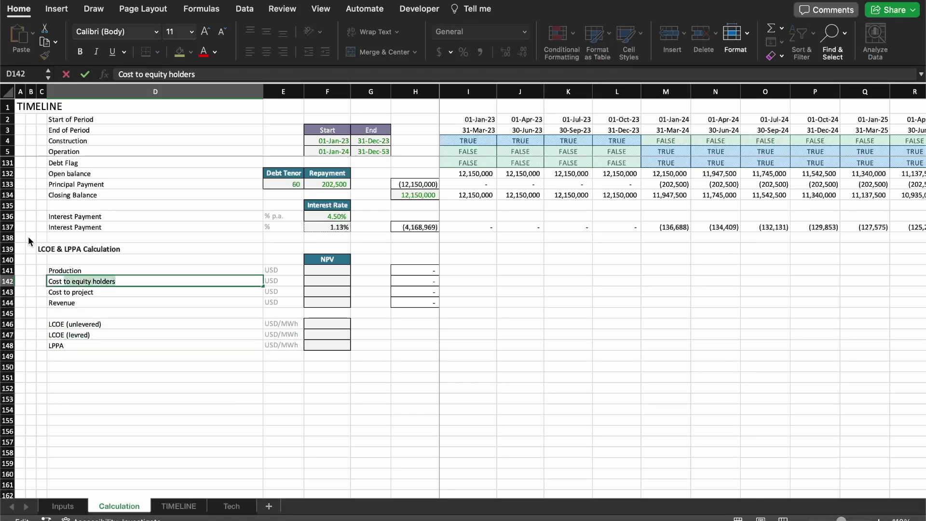
pyautogui.write('(unlevred')
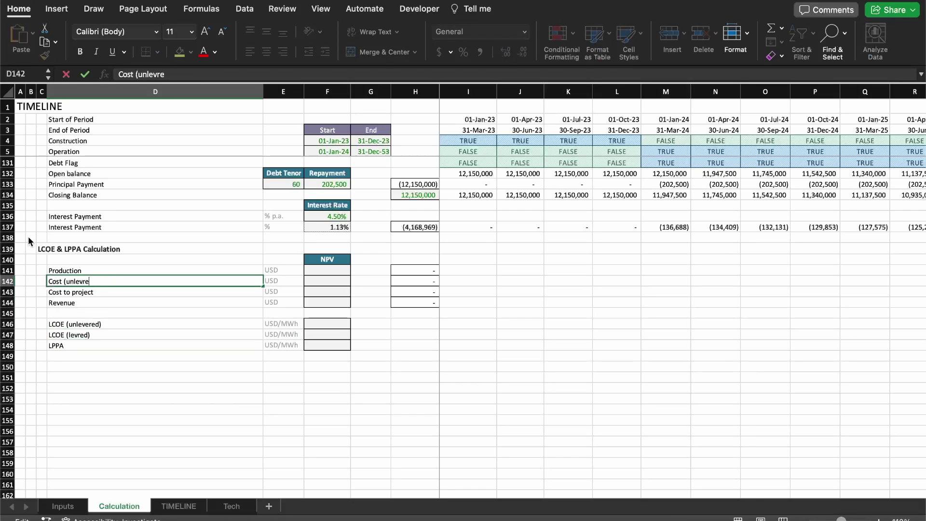
pyautogui.press('BackSpace')
pyautogui.press('BackSpace')
pyautogui.press('BackSpace')
pyautogui.write('ered)')
pyautogui.press('Return')
# - Rename the Cost to project label to Cost (levered)
pyautogui.press('F2')
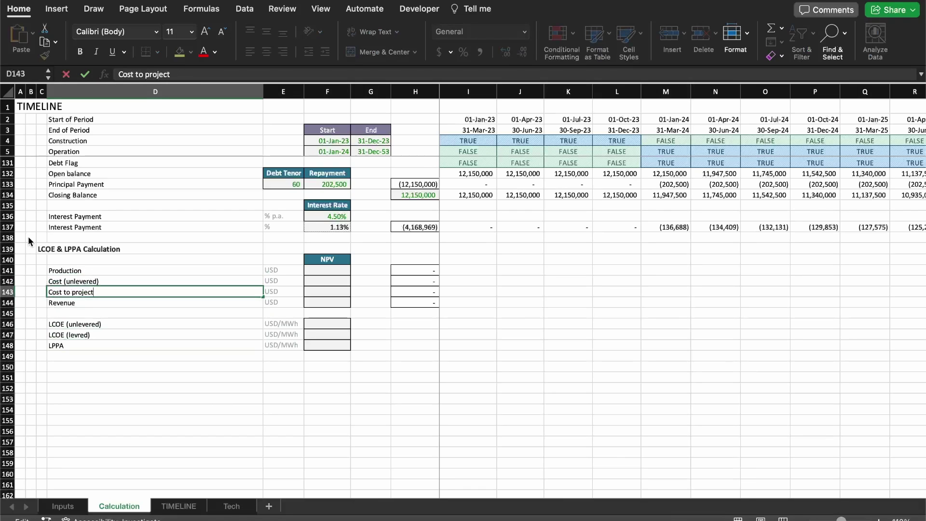
pyautogui.hotkey('alt', 'shift', 'Left')
pyautogui.hotkey('alt', 'shift', 'Left')
pyautogui.write('(levered)')
pyautogui.press('Return')
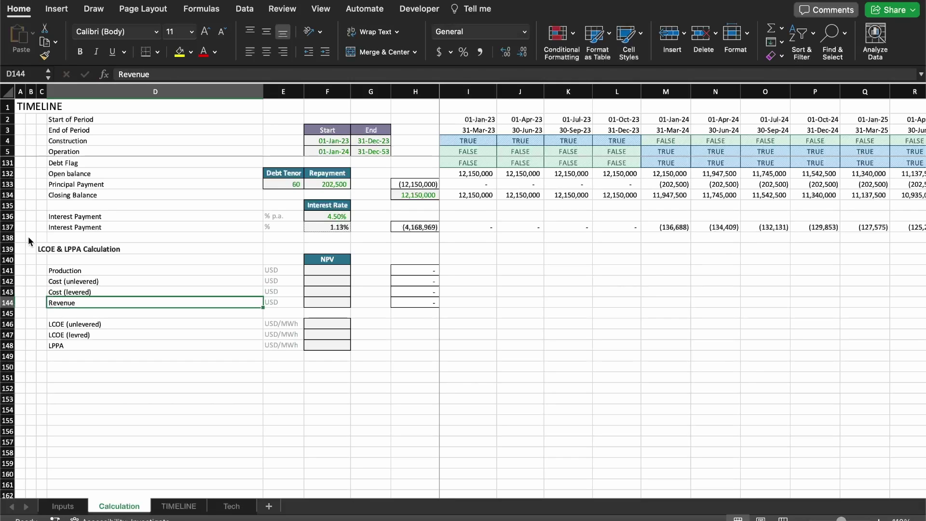
pyautogui.press('Down')
pyautogui.press('Down')
pyautogui.press('Down')
pyautogui.press('Down')
pyautogui.press('Down')
pyautogui.press('Down')
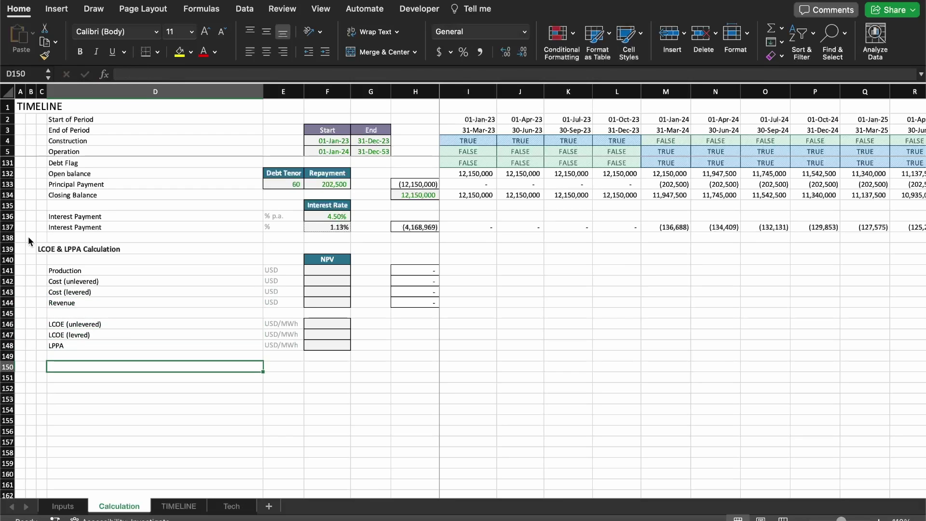
pyautogui.press('Up')
pyautogui.press('Up')
pyautogui.press('Up')
pyautogui.press('Up')
pyautogui.press('Up')
pyautogui.press('Up')
pyautogui.press('Up')
pyautogui.press('Up')
pyautogui.press('Up')
# - Enter MWh as the Production unit in E141 and go to first-period cell I141
pyautogui.press('Right')
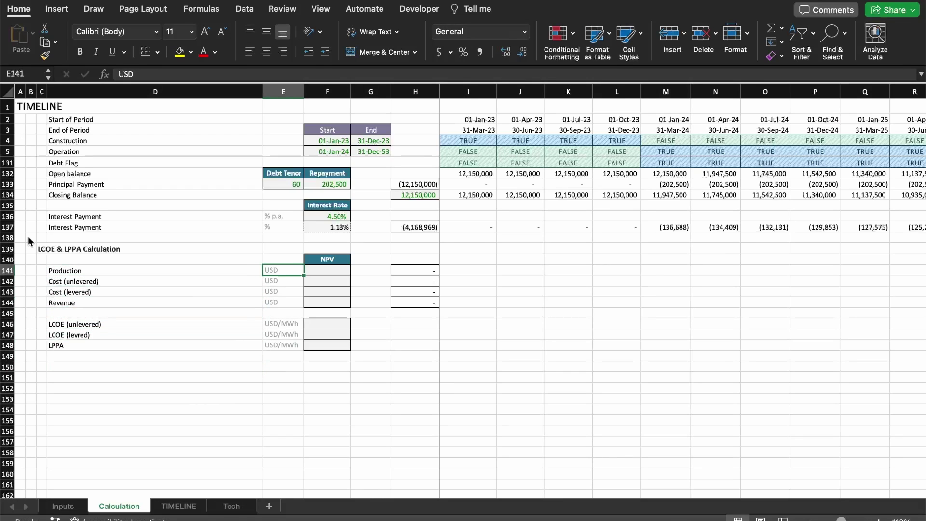
pyautogui.write('MWh')
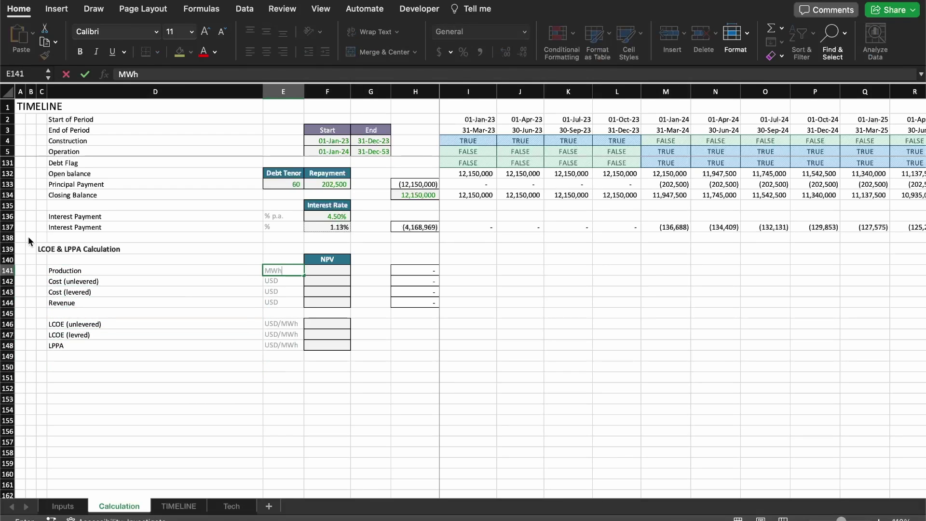
pyautogui.press('Return')
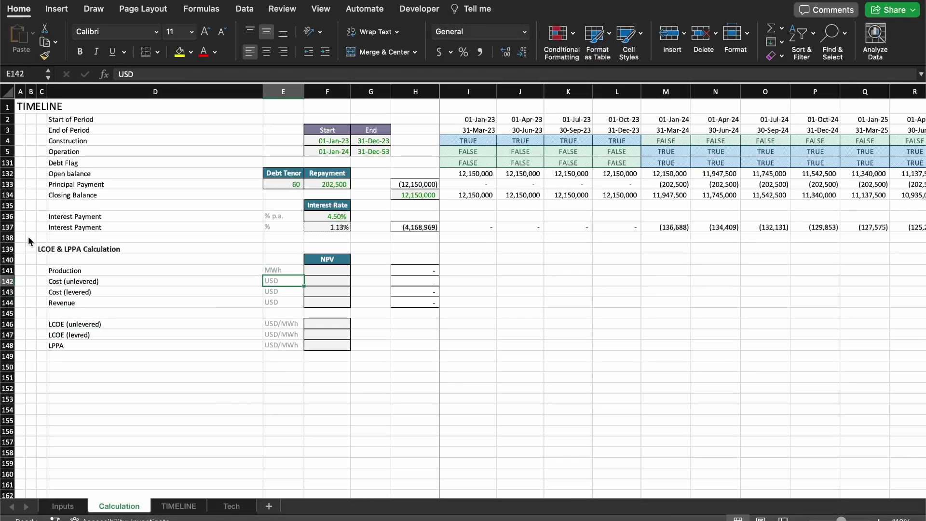
pyautogui.press('Left')
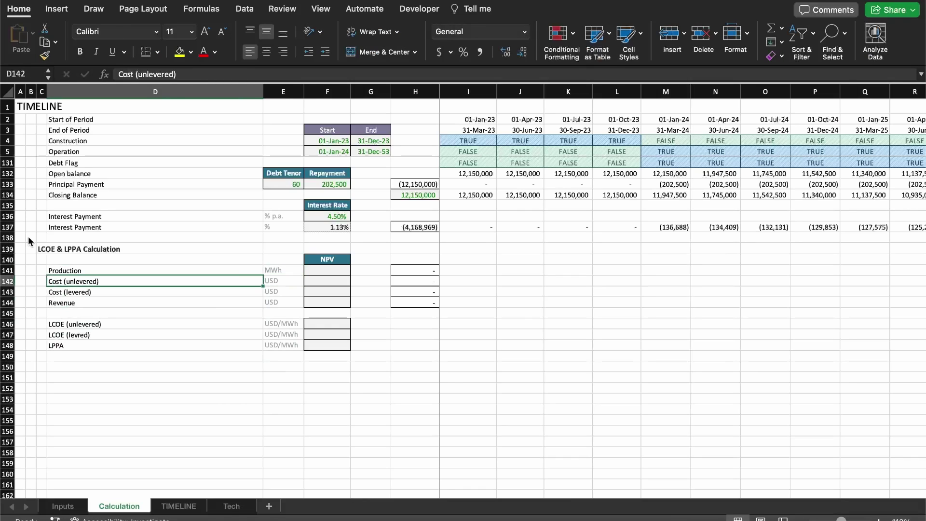
pyautogui.press('Right')
pyautogui.press('Up')
pyautogui.press('Up')
pyautogui.press('Right')
pyautogui.press('Right')
pyautogui.press('Right')
pyautogui.press('Down')
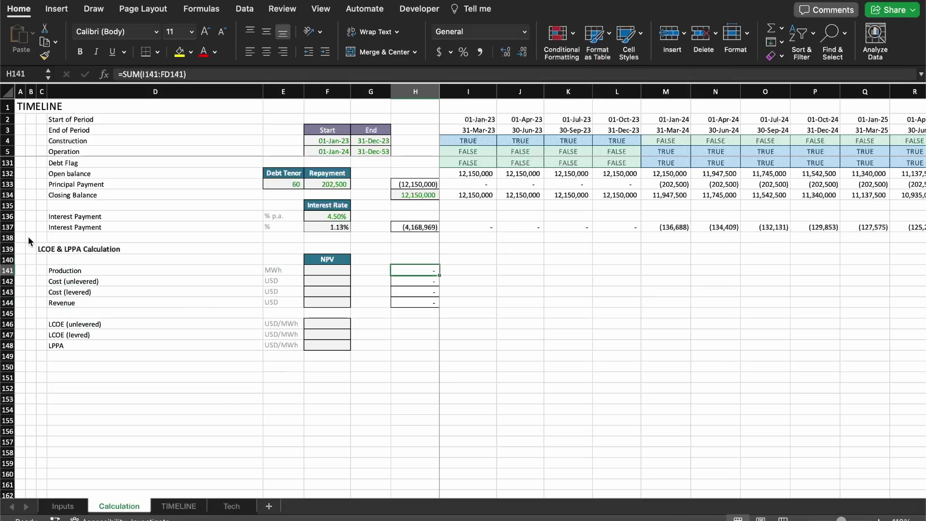
pyautogui.press('Right')
# - Link I141 to Total Production (=I14) and fill it across every period, totalling 1,350,000
pyautogui.write('=')
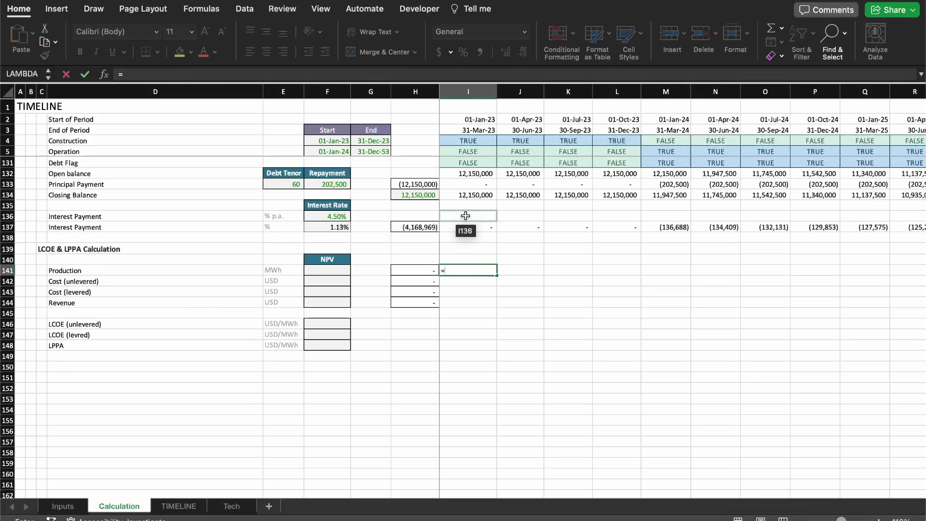
pyautogui.scroll(20, 466, 214)
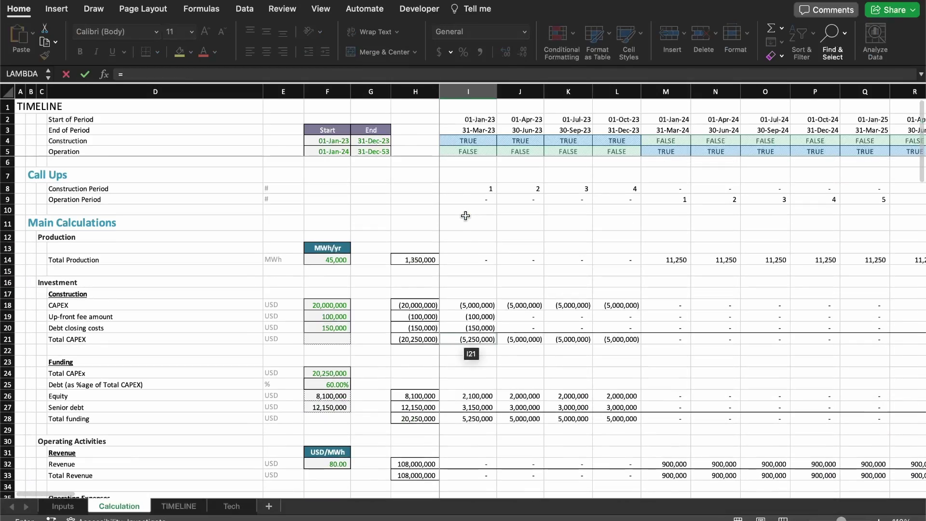
pyautogui.click(475, 258)
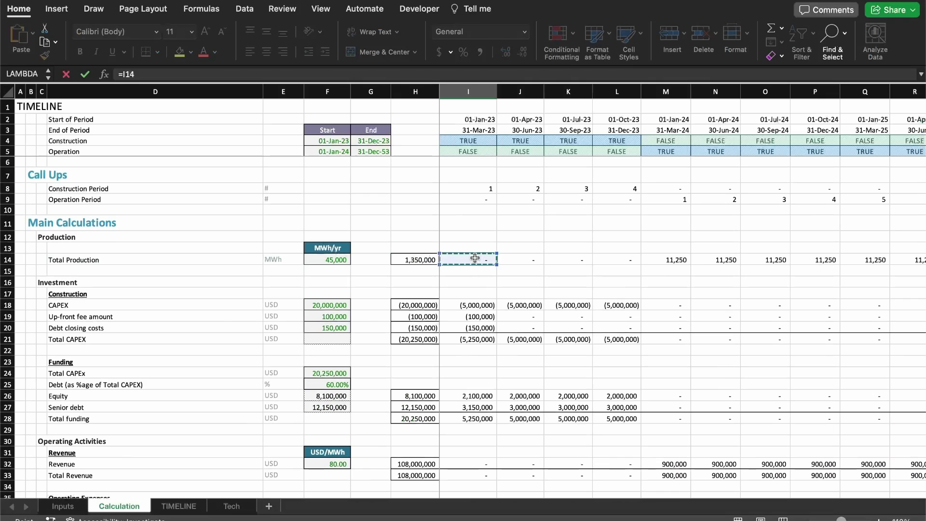
pyautogui.press('Return')
pyautogui.hotkey('ctrl', 'shift', 'Right')
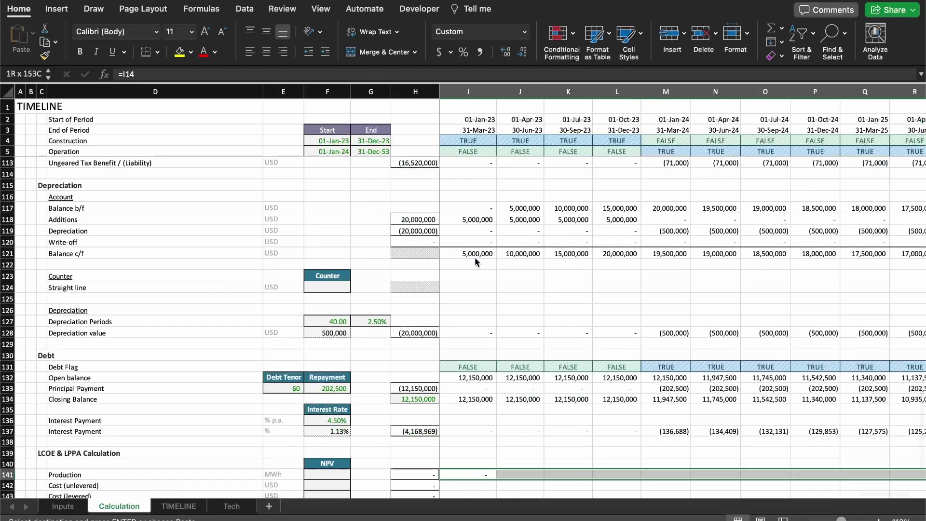
pyautogui.hotkey('ctrl', 'r')
pyautogui.hotkey('ctrl', 'BackSpace')
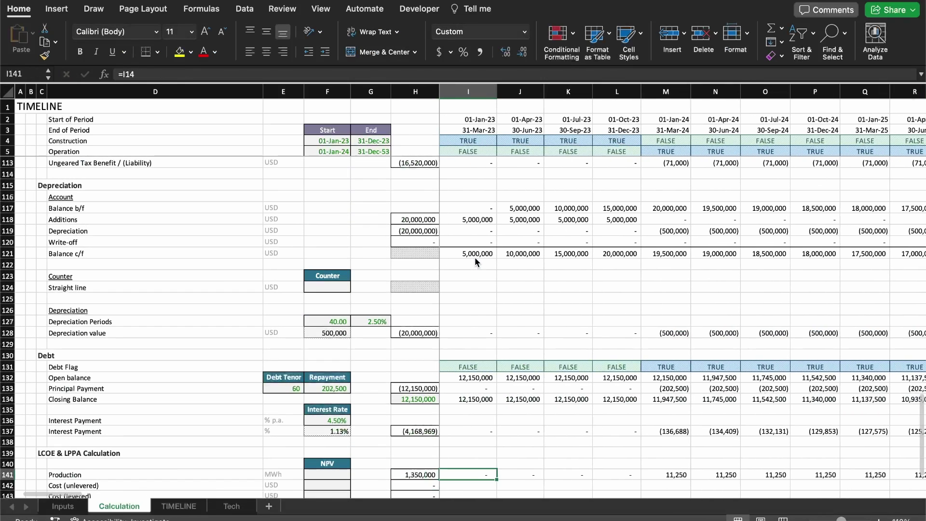
pyautogui.scroll(-6, 475, 256)
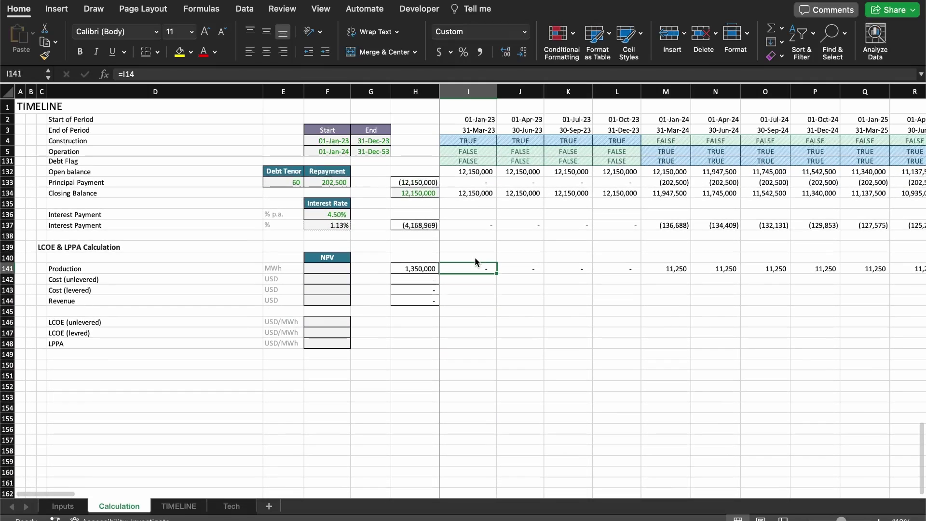
pyautogui.scroll(1, 474, 262)
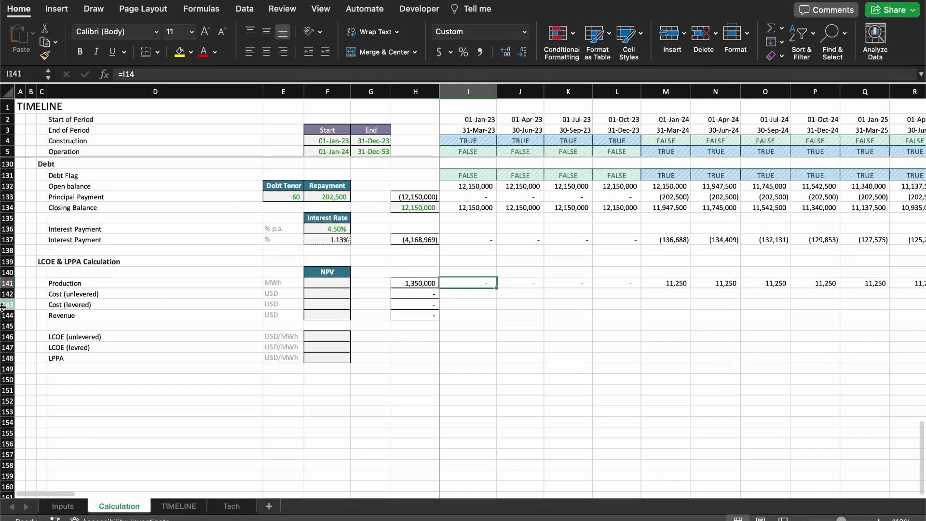
# - Start the I142 cost formula with the period's CAPEX in I18
pyautogui.click(478, 294)
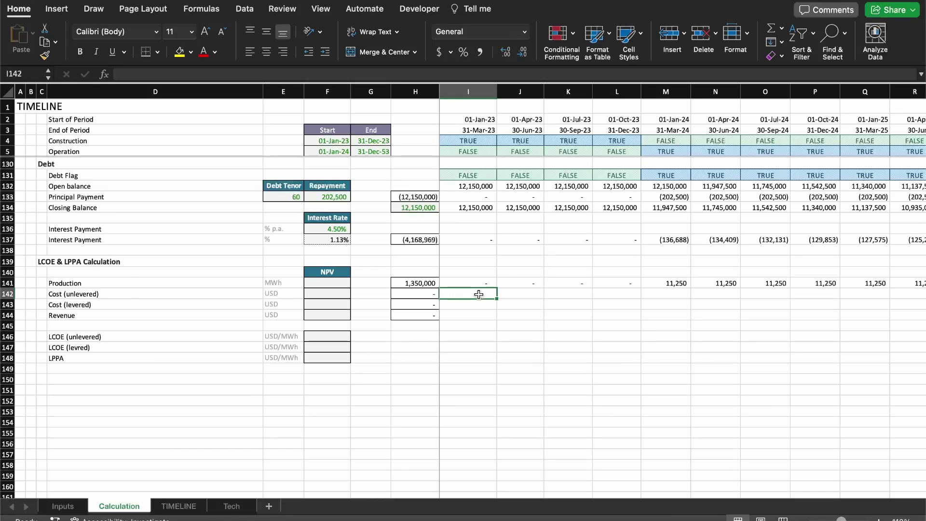
pyautogui.write('=')
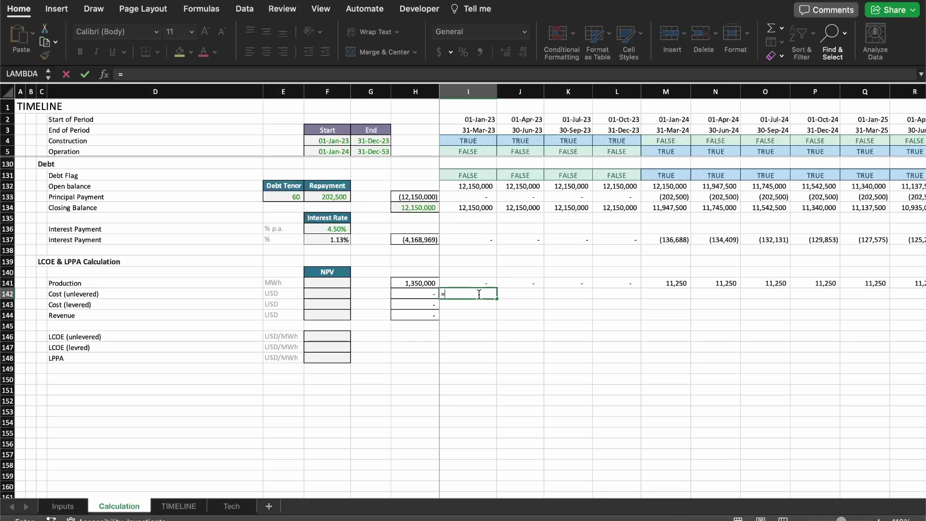
pyautogui.scroll(20, 474, 233)
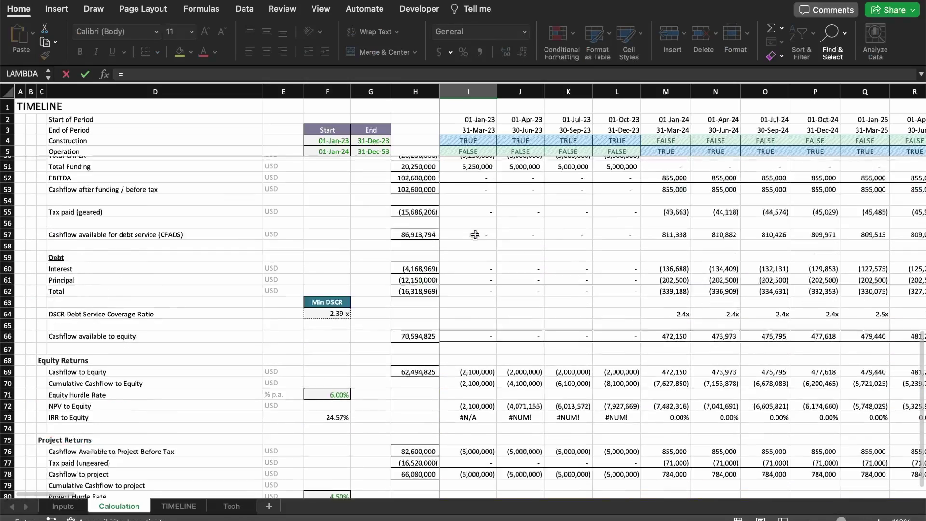
pyautogui.scroll(2, 475, 234)
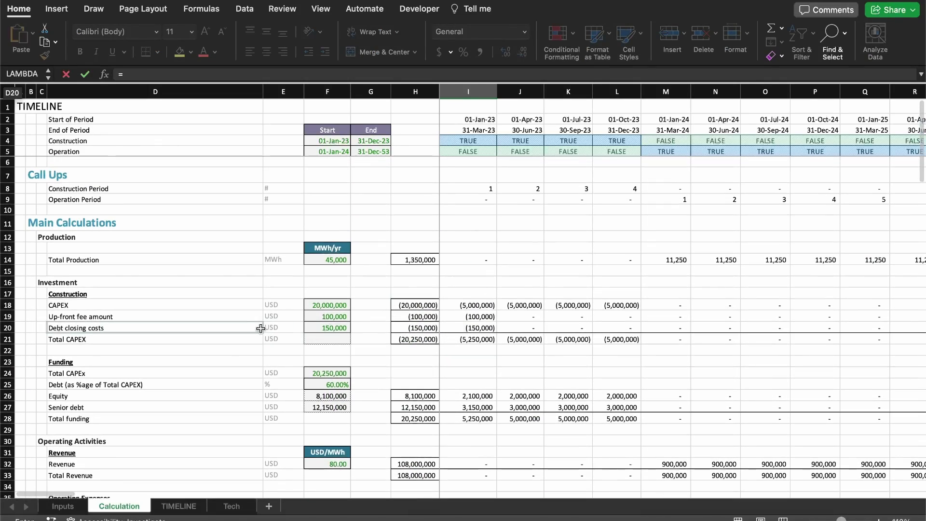
pyautogui.click(475, 304)
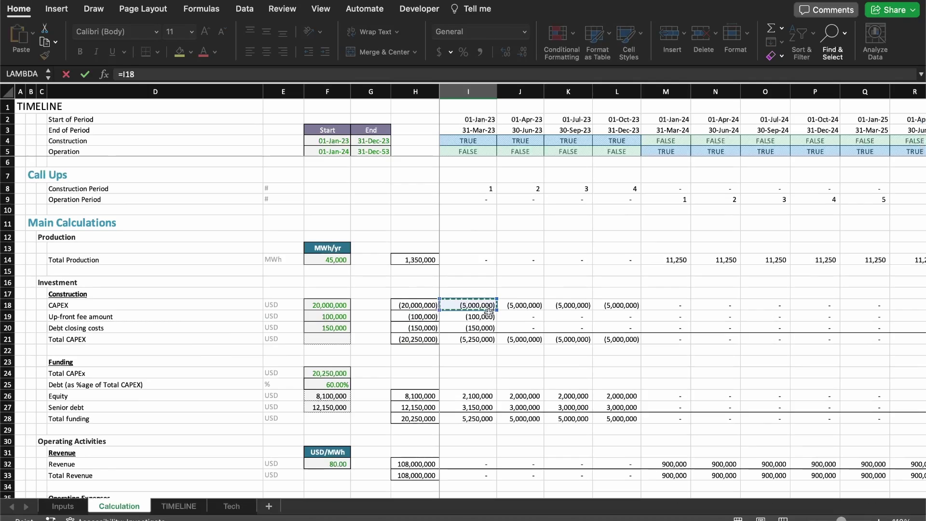
pyautogui.scroll(-6, 488, 313)
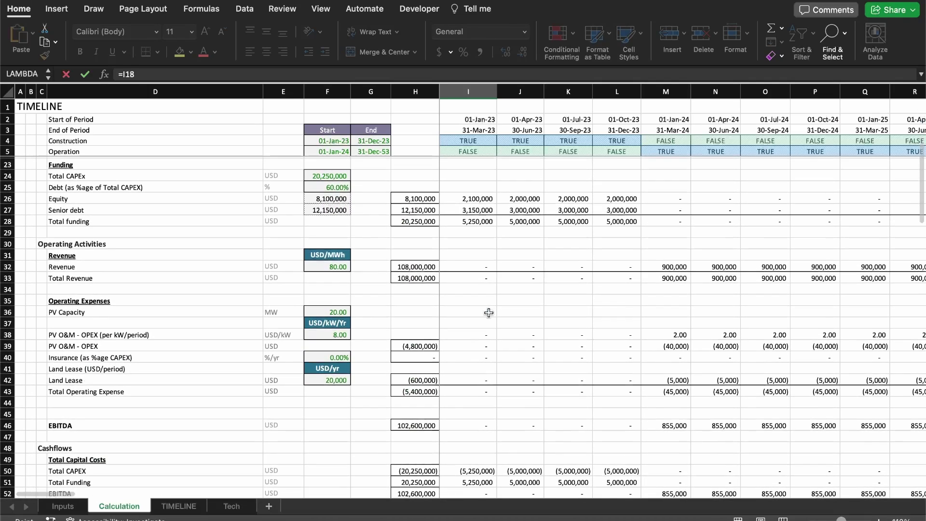
pyautogui.scroll(-2, 488, 313)
pyautogui.scroll(-1, 489, 312)
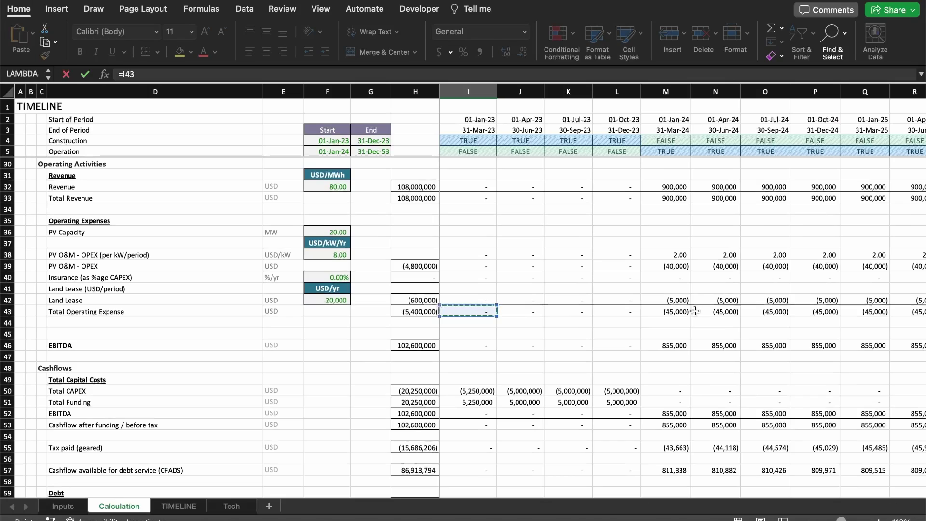
pyautogui.scroll(5, 530, 284)
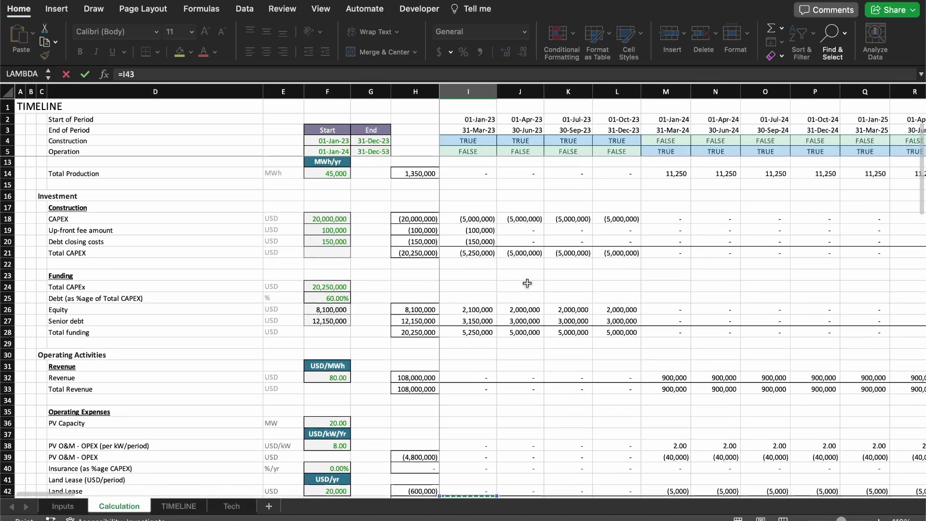
pyautogui.scroll(3, 468, 253)
pyautogui.scroll(-2, 467, 252)
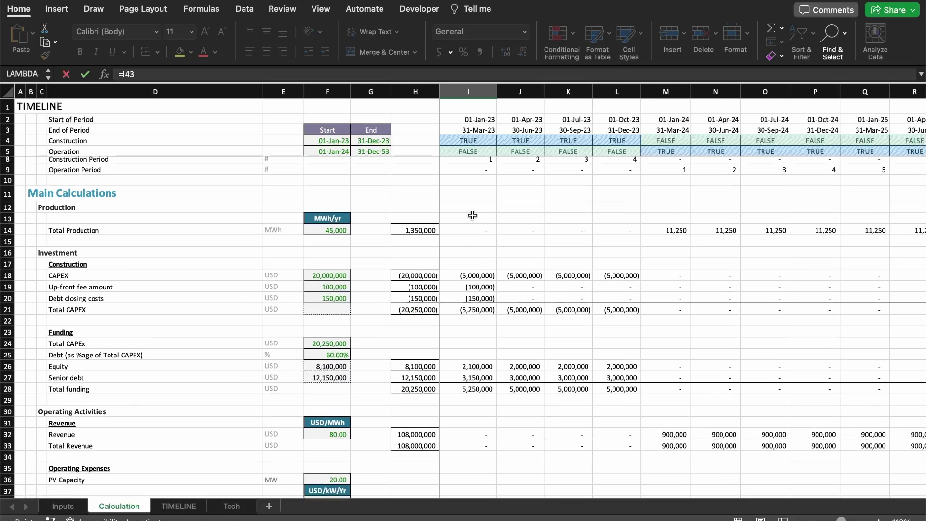
pyautogui.click(463, 274)
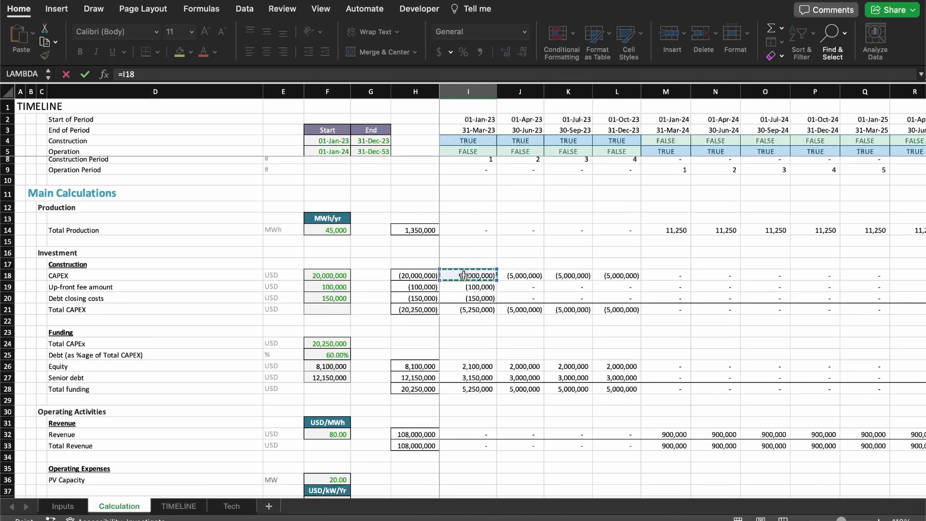
# - Add the period's total operating expense in I43 to the cost formula
pyautogui.write('+')
pyautogui.scroll(-8, 463, 274)
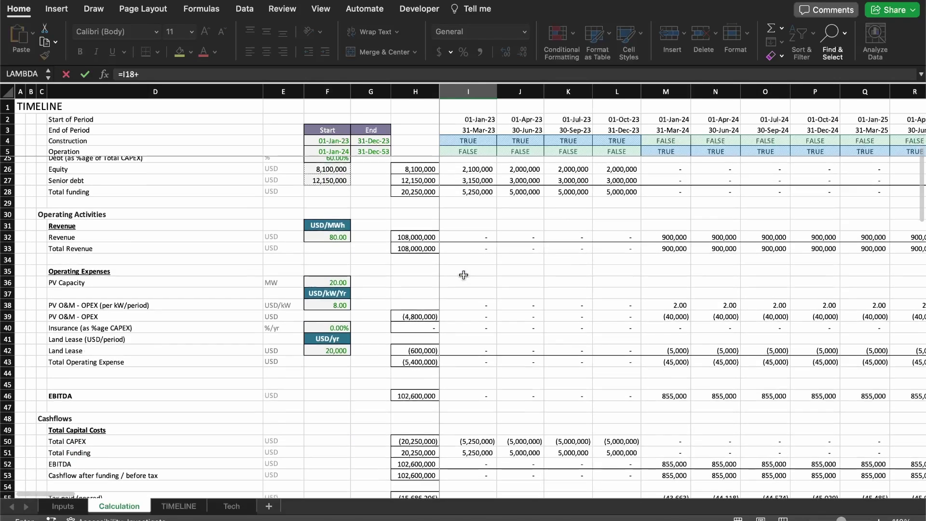
pyautogui.click(480, 362)
pyautogui.scroll(-3, 479, 362)
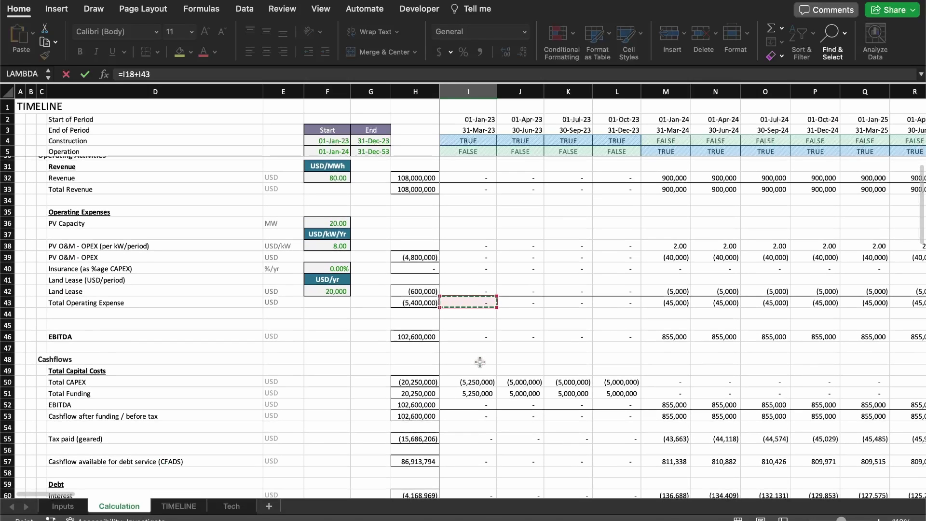
pyautogui.scroll(-4, 480, 362)
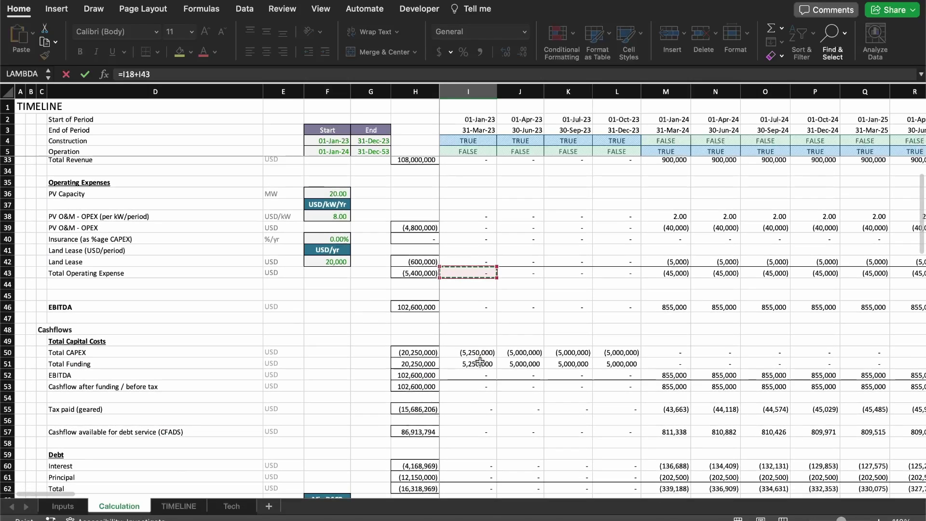
pyautogui.scroll(-2, 480, 362)
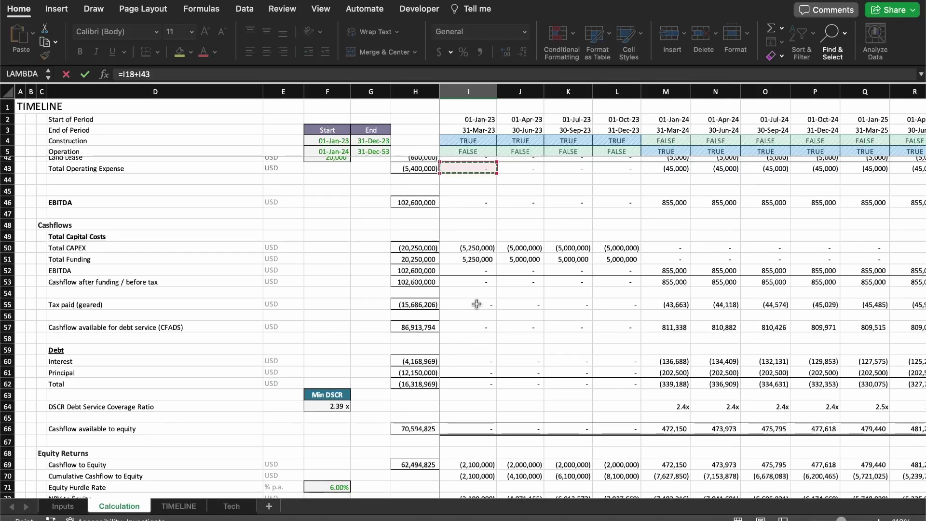
pyautogui.scroll(-12, 476, 303)
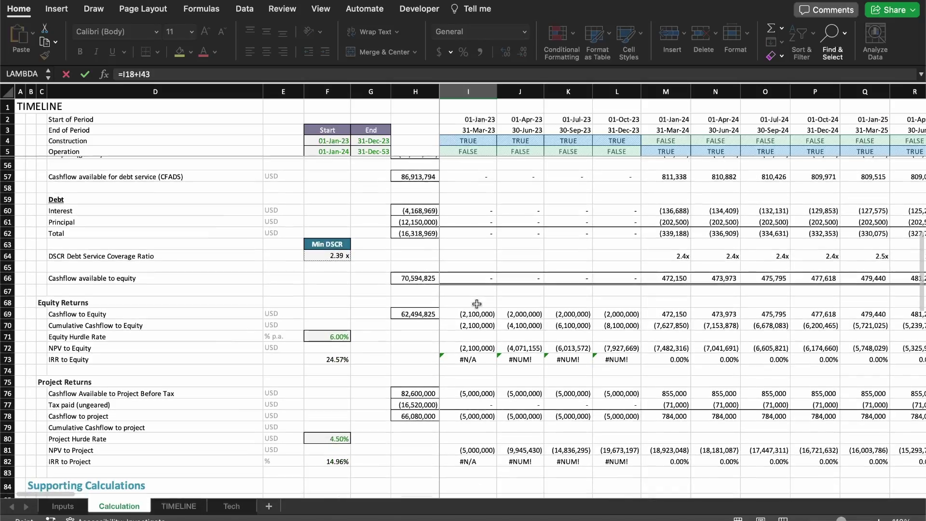
pyautogui.scroll(-8, 476, 304)
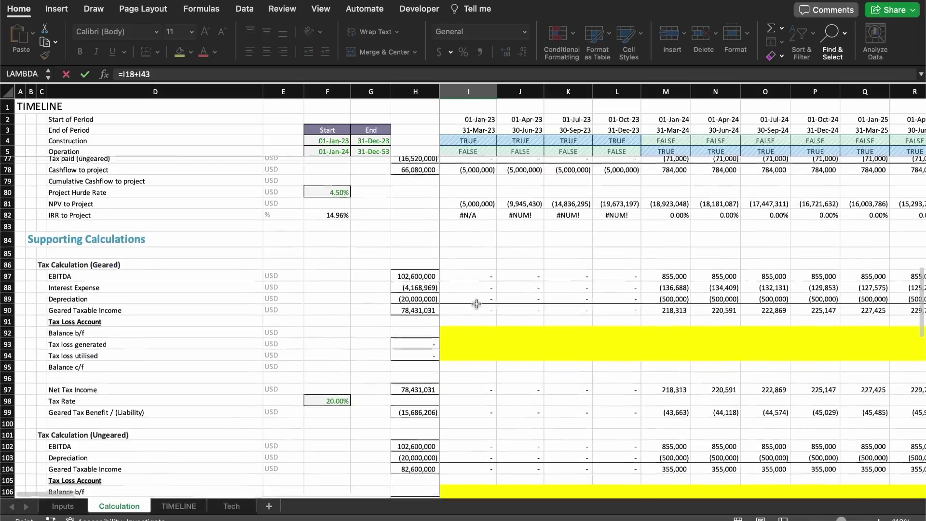
pyautogui.scroll(-3, 476, 304)
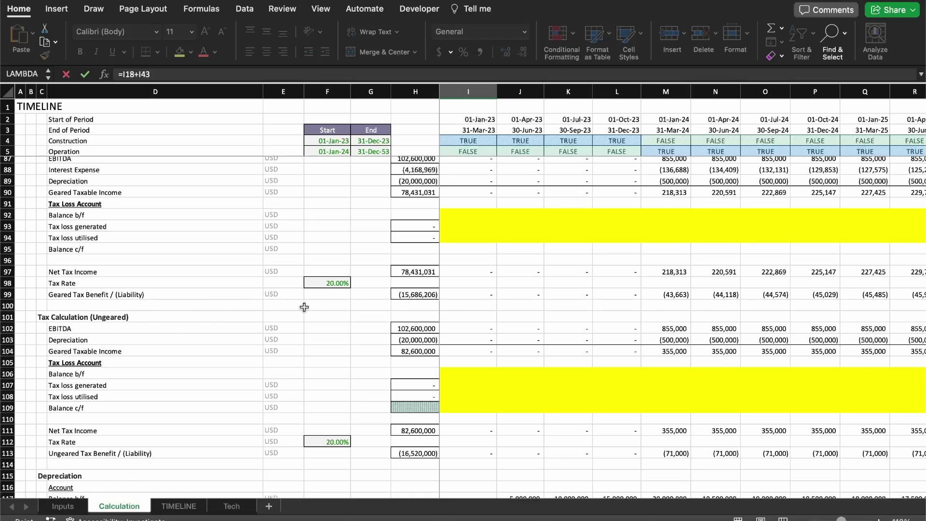
pyautogui.scroll(-3, 473, 338)
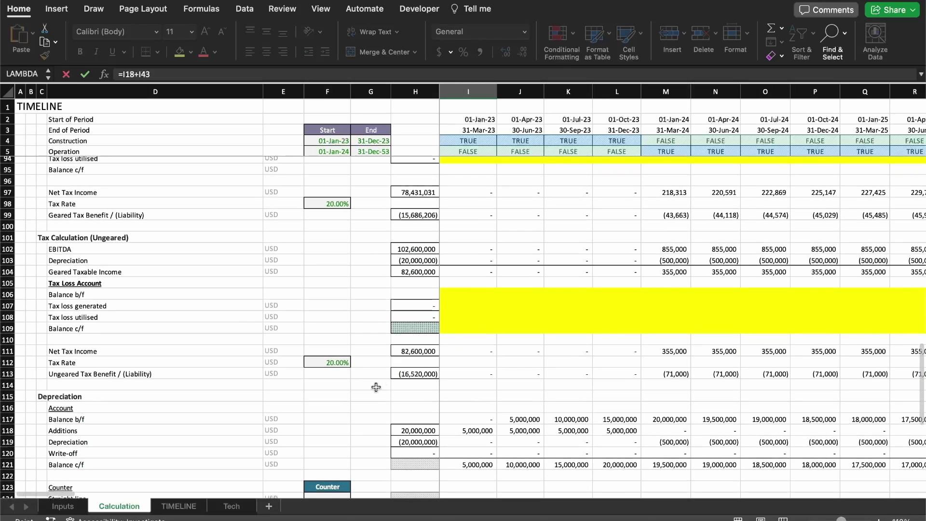
pyautogui.click(470, 375)
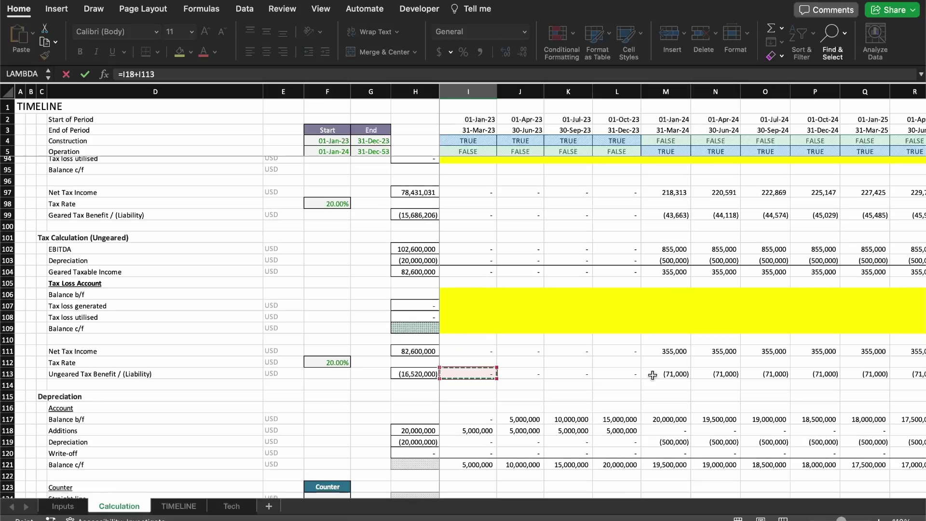
pyautogui.scroll(2, 553, 371)
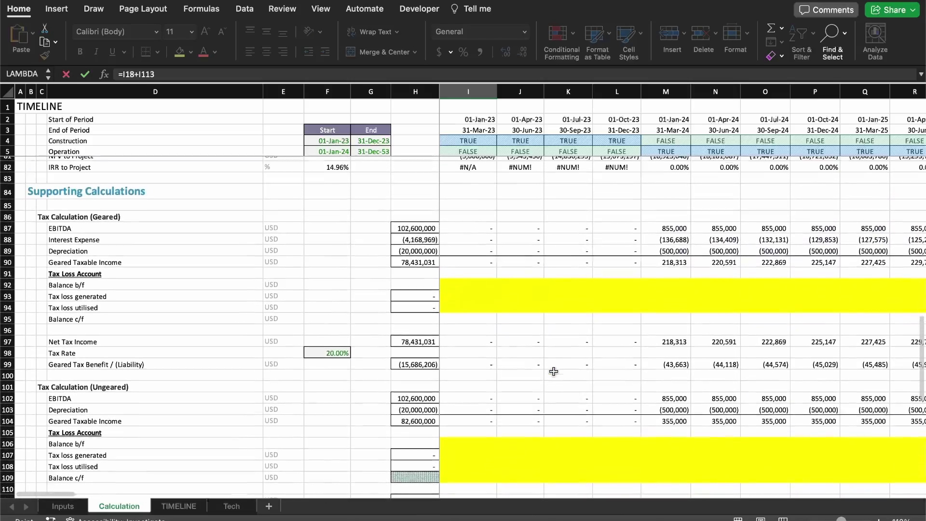
pyautogui.scroll(8, 554, 371)
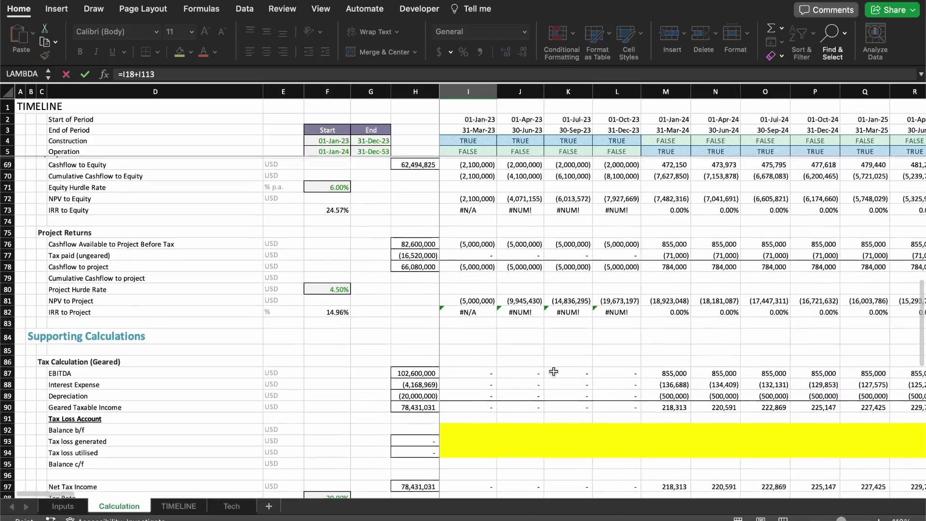
pyautogui.scroll(5, 553, 371)
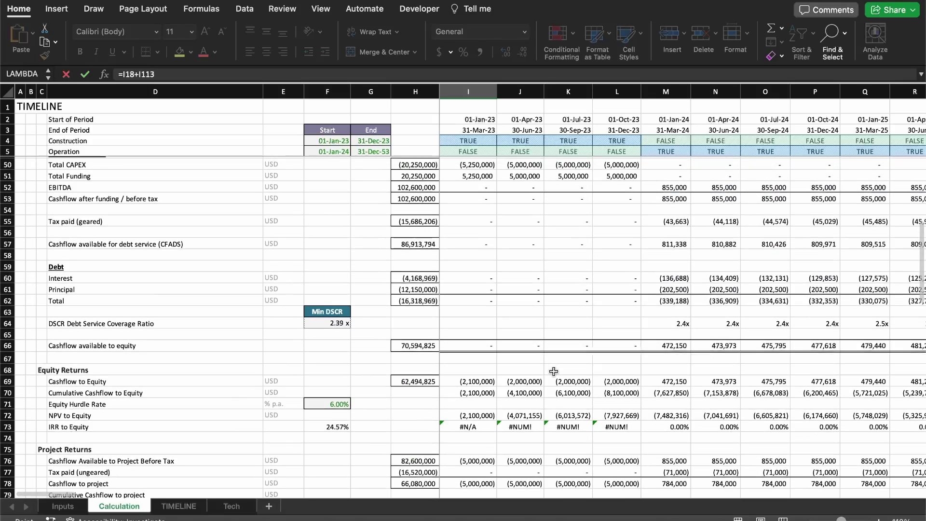
pyautogui.scroll(3, 553, 371)
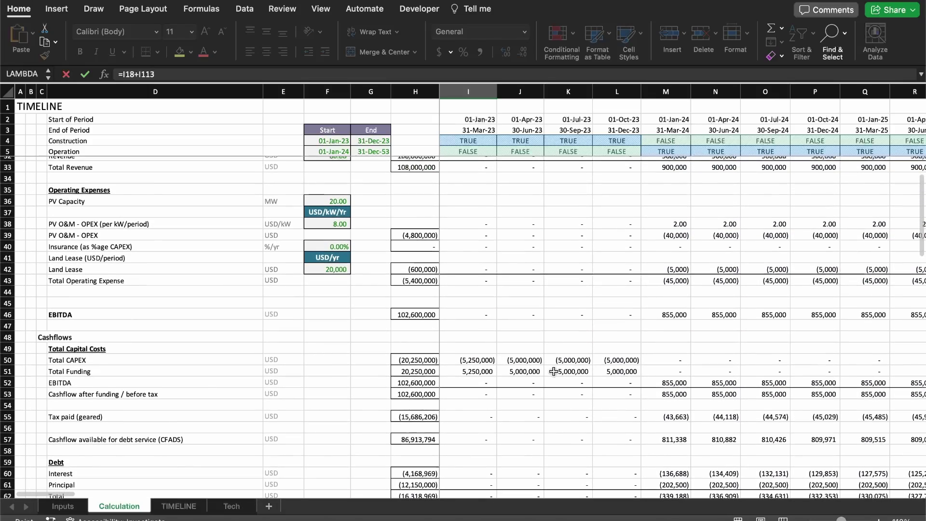
pyautogui.click(469, 281)
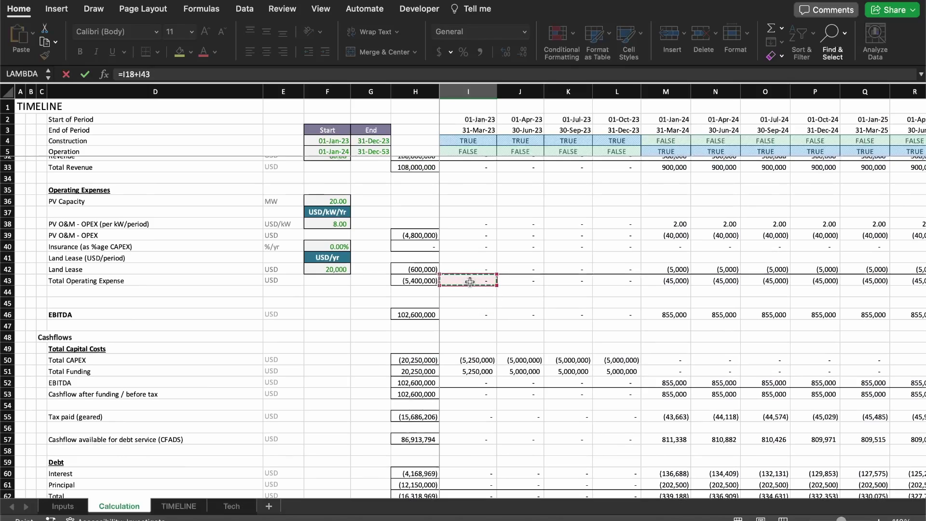
# - Add the ungeared tax benefit in I113 and open a parenthesis at the formula's start
pyautogui.write('+')
pyautogui.scroll(-9, 469, 281)
pyautogui.scroll(-10, 469, 282)
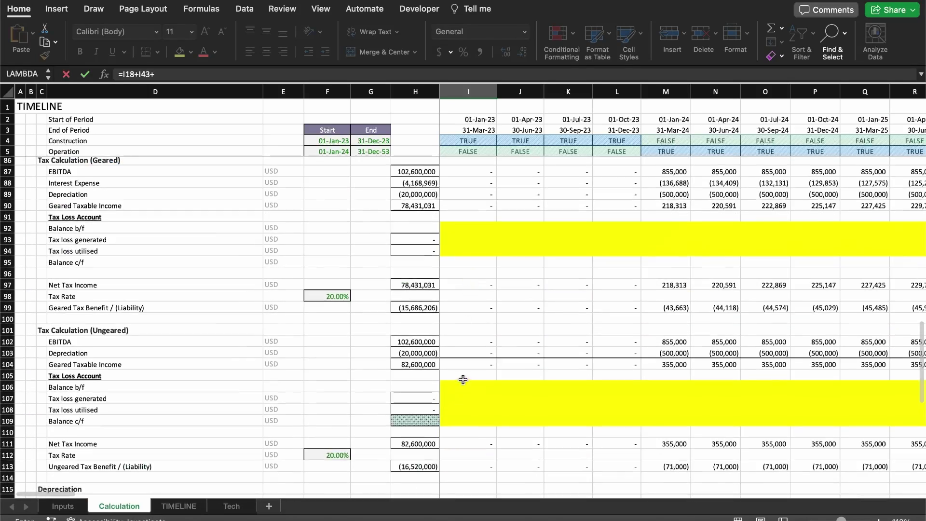
pyautogui.scroll(-3, 463, 380)
pyautogui.click(459, 402)
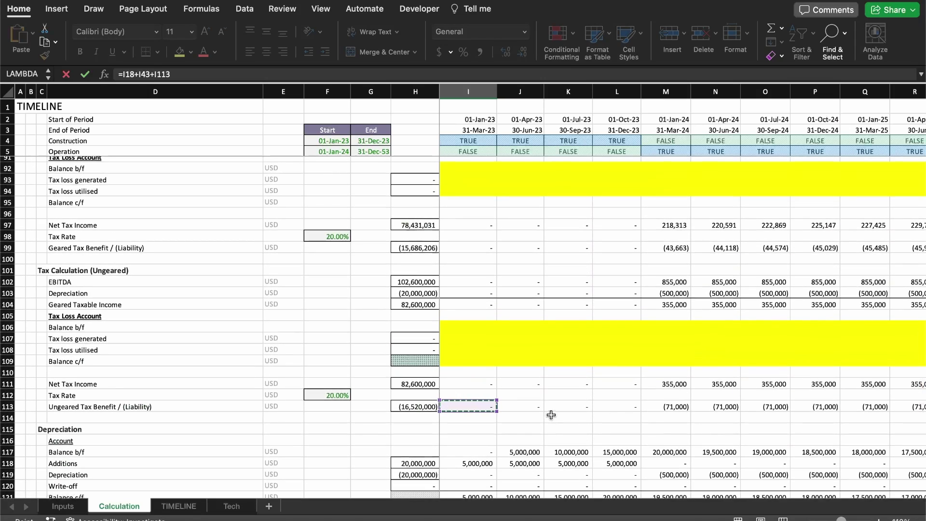
pyautogui.click(122, 69)
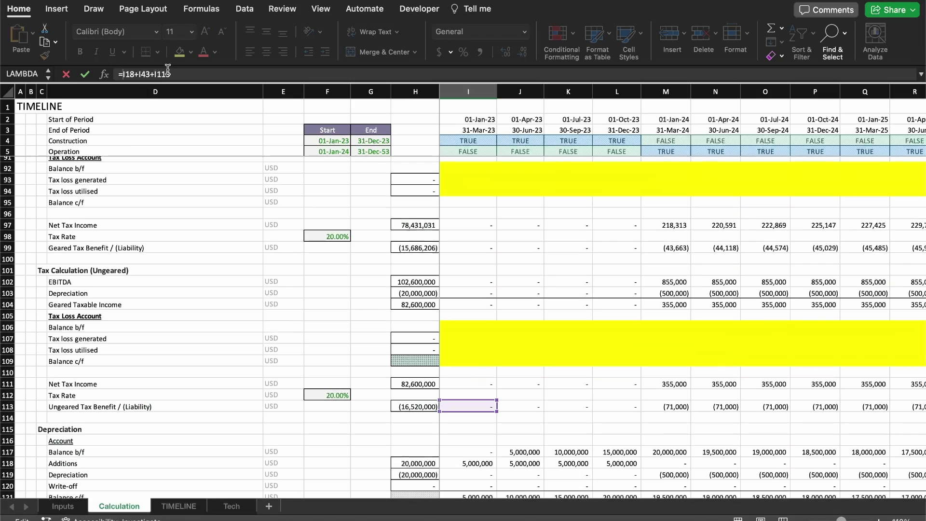
pyautogui.write('(')
# - Fill the negated first-period unlevered cost formula from I142 across the row through FE142
pyautogui.press('Return')
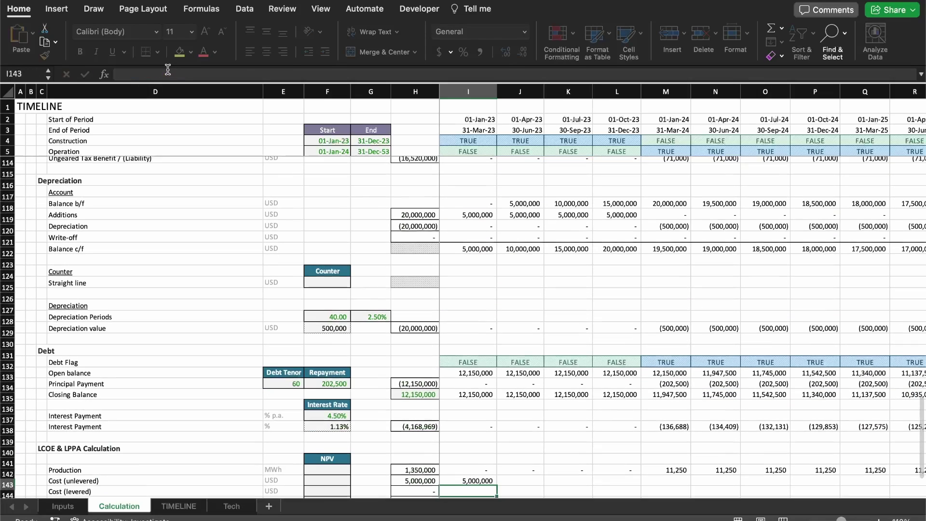
pyautogui.press('Up')
pyautogui.hotkey('shift', 'Up')
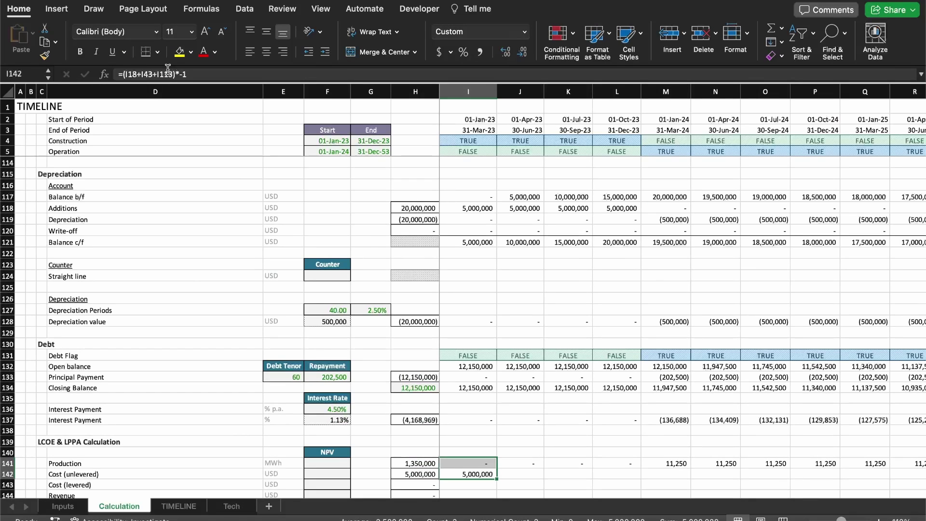
pyautogui.hotkey('shift', 'Down')
pyautogui.press('super+c')
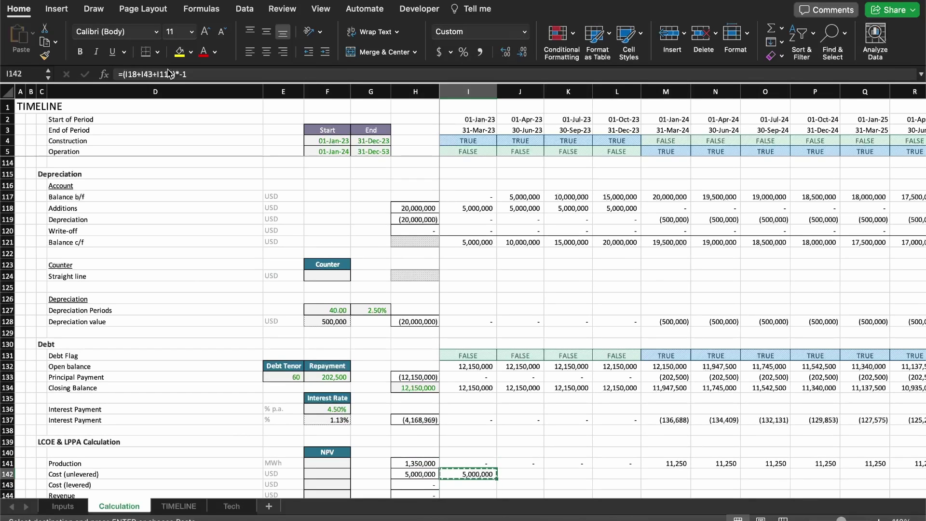
pyautogui.press('super+shift+Right')
pyautogui.press('Return')
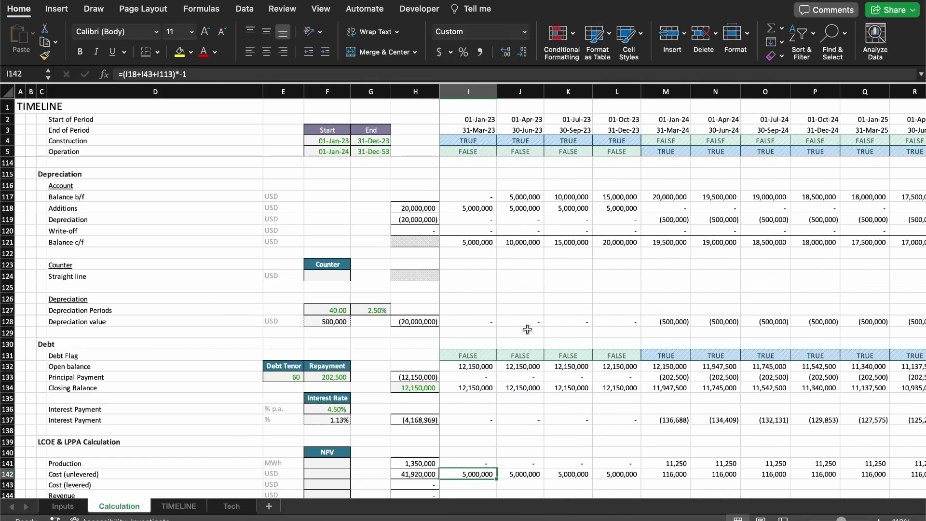
# - Check the Production and Cost (unlevered) totals and the first-period cost formula
pyautogui.scroll(-3, 572, 394)
pyautogui.scroll(1, 572, 395)
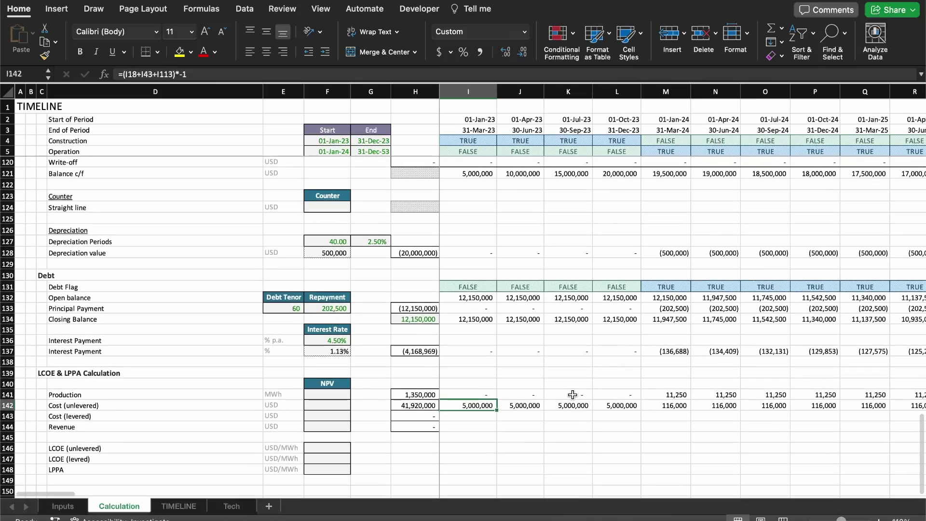
pyautogui.click(431, 393)
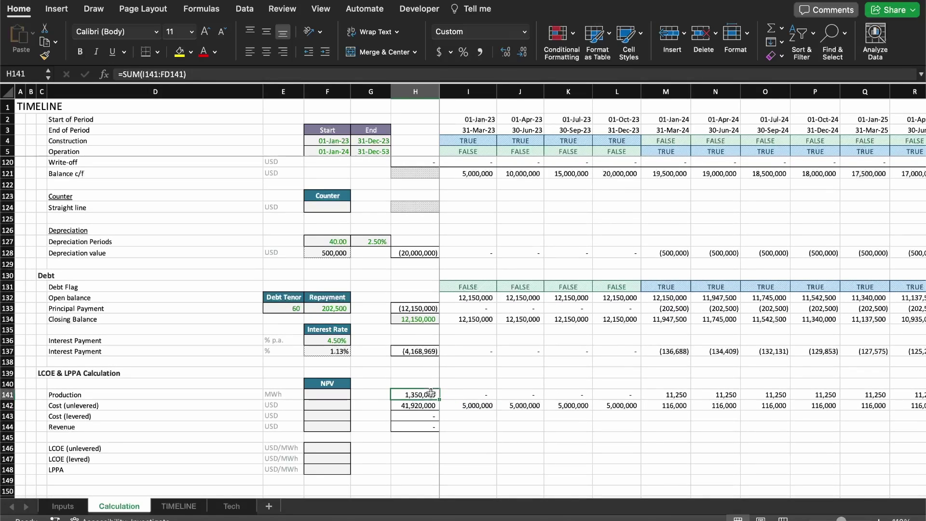
pyautogui.press('Down')
pyautogui.press('Right')
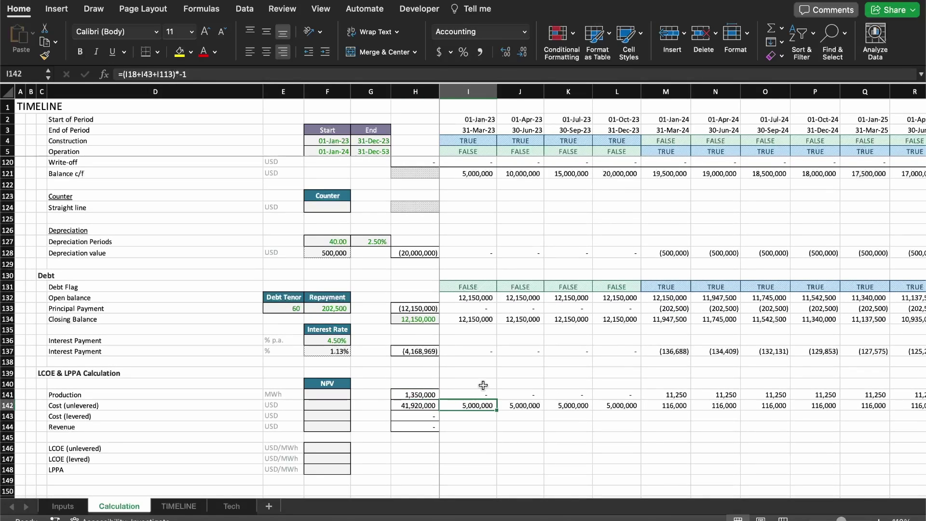
pyautogui.press('F2')
pyautogui.press('Escape')
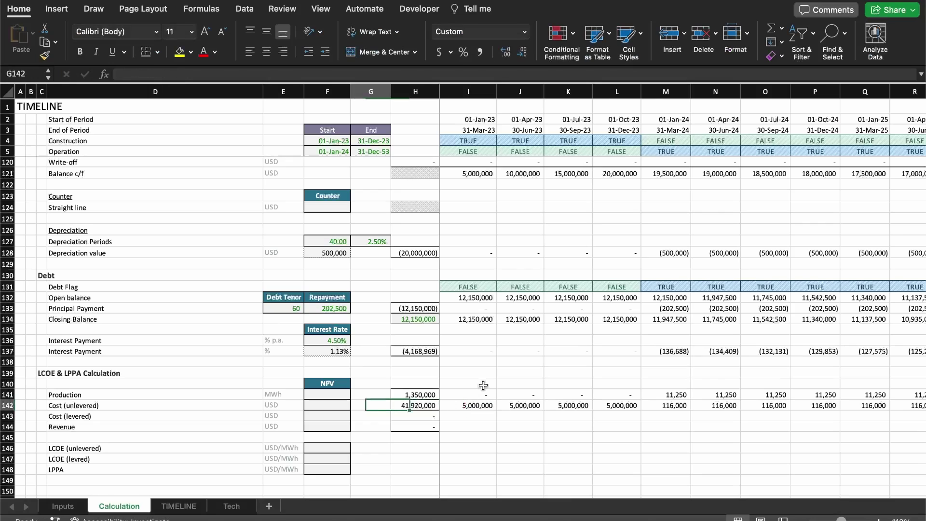
pyautogui.press('Left')
pyautogui.press('Left')
pyautogui.press('Left')
pyautogui.press('Up')
pyautogui.press('Up')
pyautogui.press('Left')
pyautogui.press('Left')
pyautogui.press('Right')
pyautogui.press('Right')
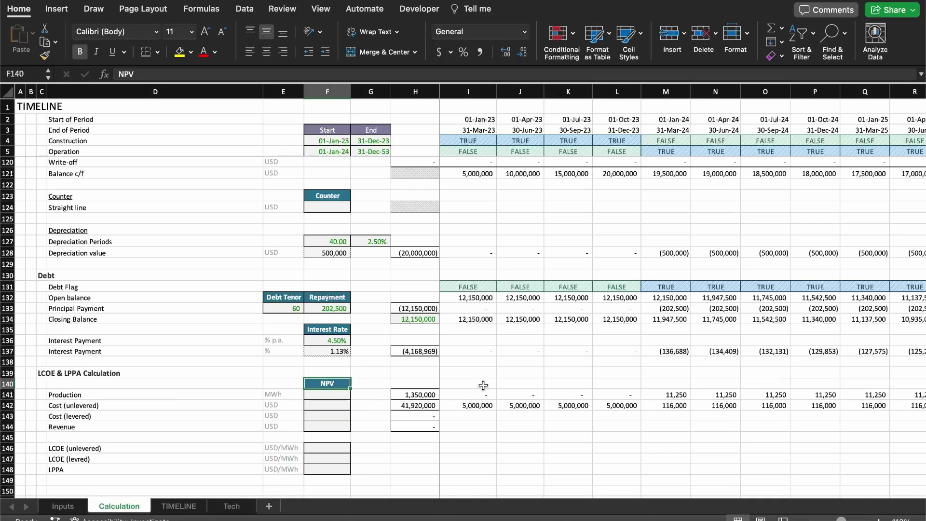
# - Insert two blank rows above the NPV header, then one more at row 141
pyautogui.hotkey('shift', 'space')
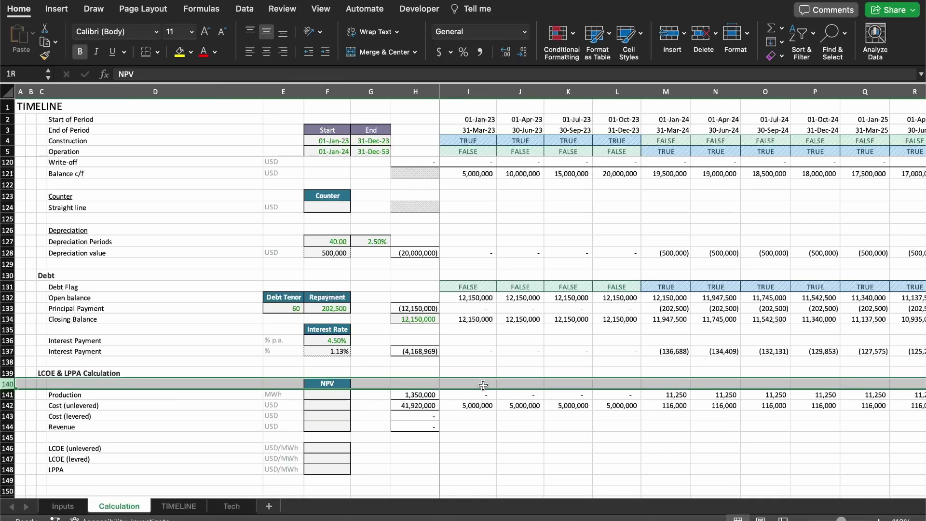
pyautogui.hotkey('shift', 'Down')
pyautogui.hotkey('ctrl', 'shift', '+')
pyautogui.press('Left')
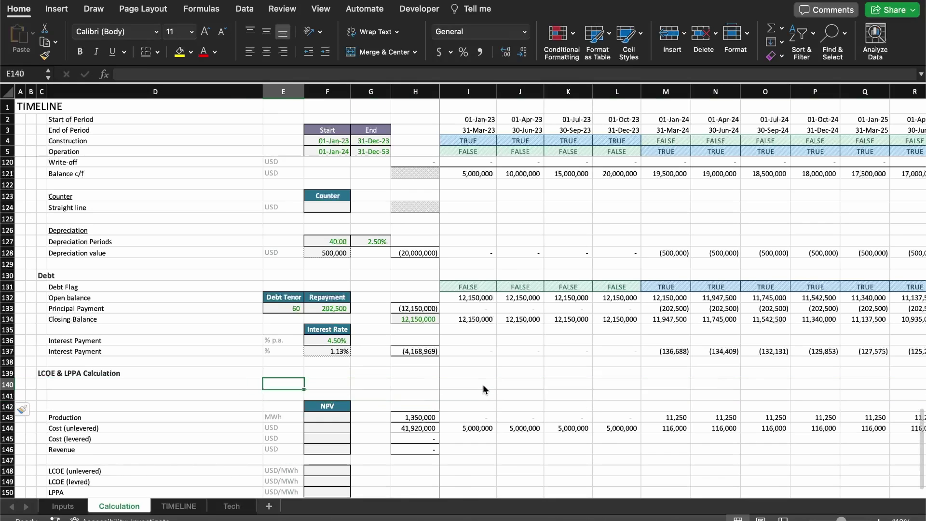
pyautogui.press('Down')
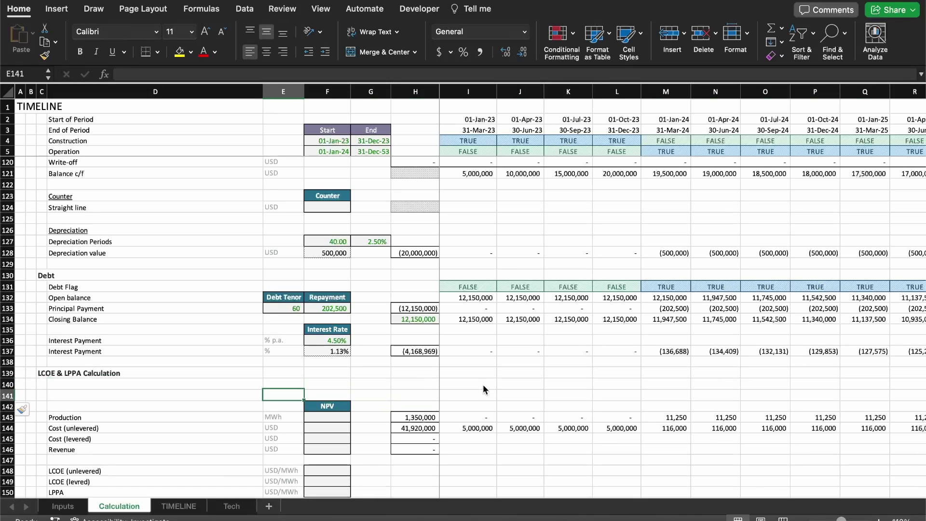
pyautogui.hotkey('shift', 'space')
pyautogui.hotkey('ctrl', 'shift', '+')
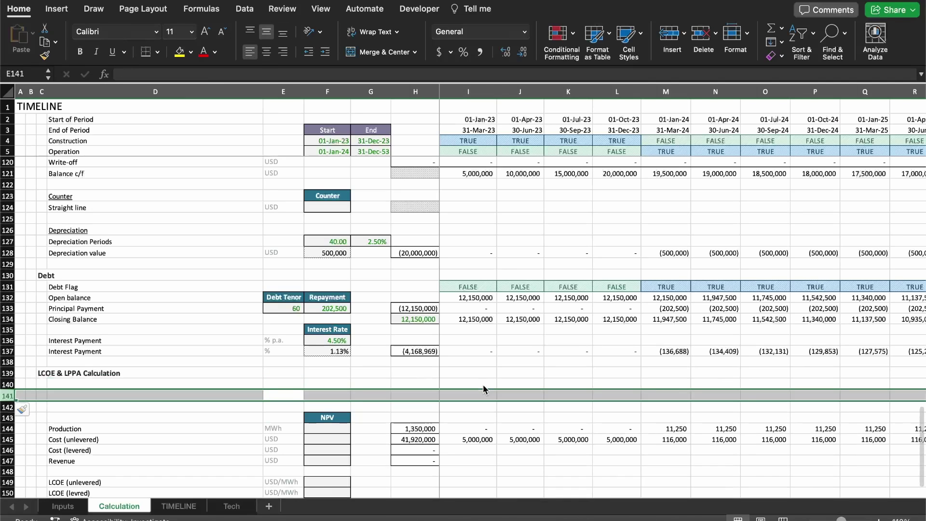
pyautogui.press('Left')
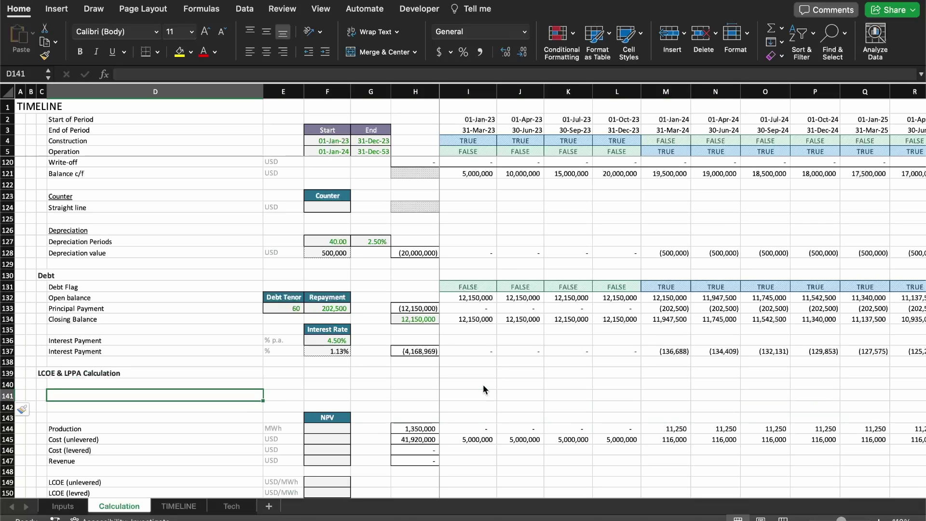
pyautogui.hotkey('ctrl', 'pageup')
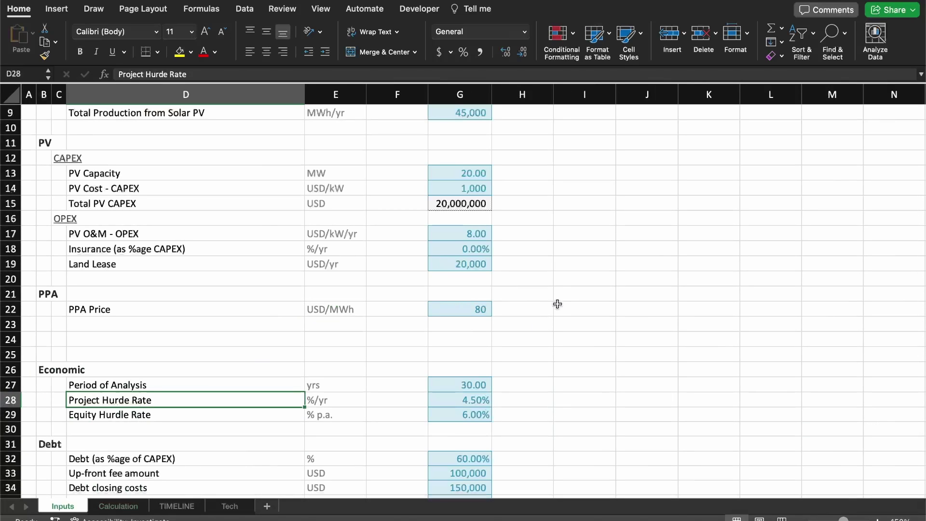
# - Correct the misspelled Project Hurdle Rate label in D28 on the Inputs sheet
pyautogui.scroll(-7, 557, 304)
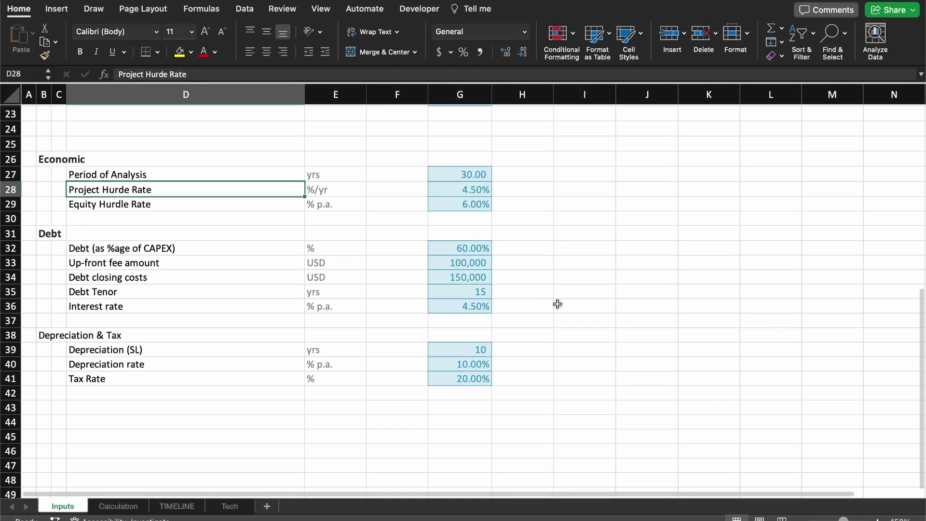
pyautogui.scroll(2, 557, 304)
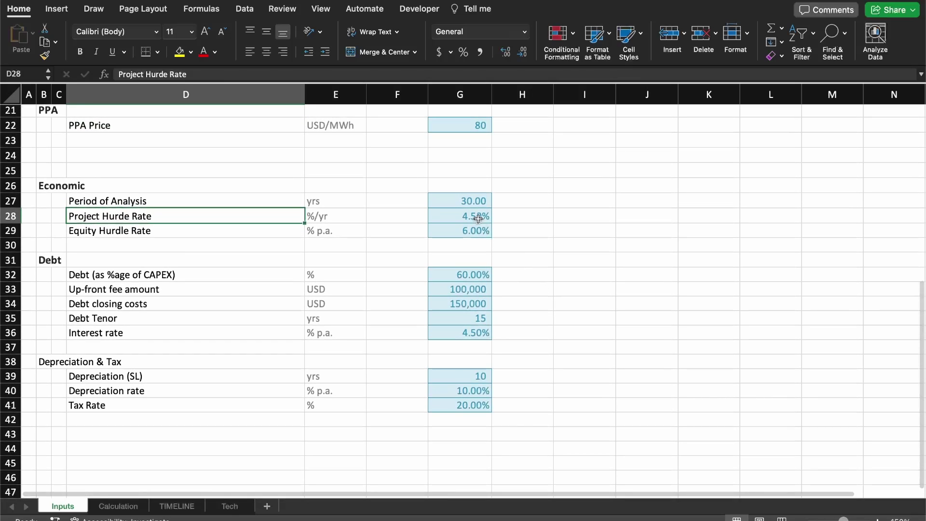
pyautogui.hotkey('shift', 'Down')
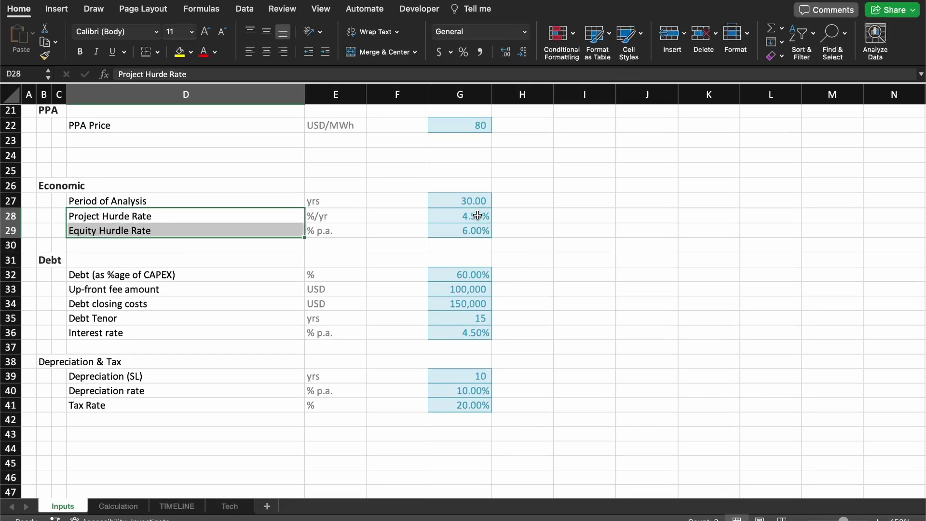
pyautogui.hotkey('shift', 'Right')
pyautogui.hotkey('shift', 'Right')
pyautogui.hotkey('shift', 'Right')
pyautogui.press('F2')
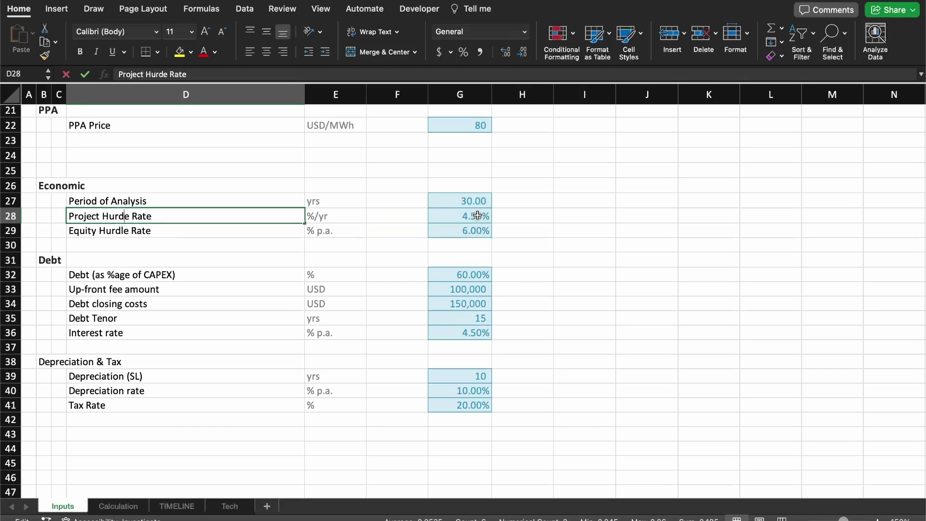
pyautogui.write('l')
pyautogui.press('Return')
# - Copy the % p.a. unit from E29 into E28 for the Project Hurdle Rate
pyautogui.press('Up')
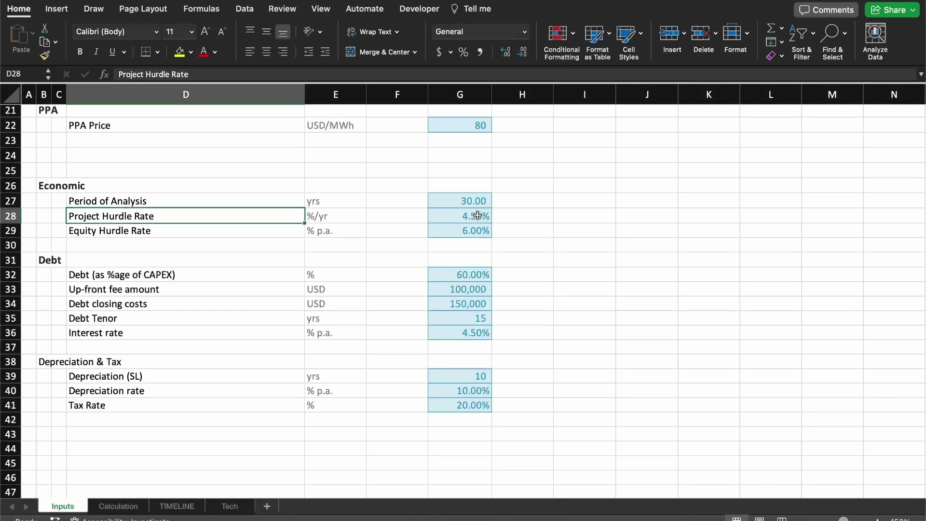
pyautogui.press('Right')
pyautogui.press('Right')
pyautogui.press('Left')
pyautogui.press('Down')
pyautogui.hotkey('ctrl', 'c')
pyautogui.press('Up')
pyautogui.press('Return')
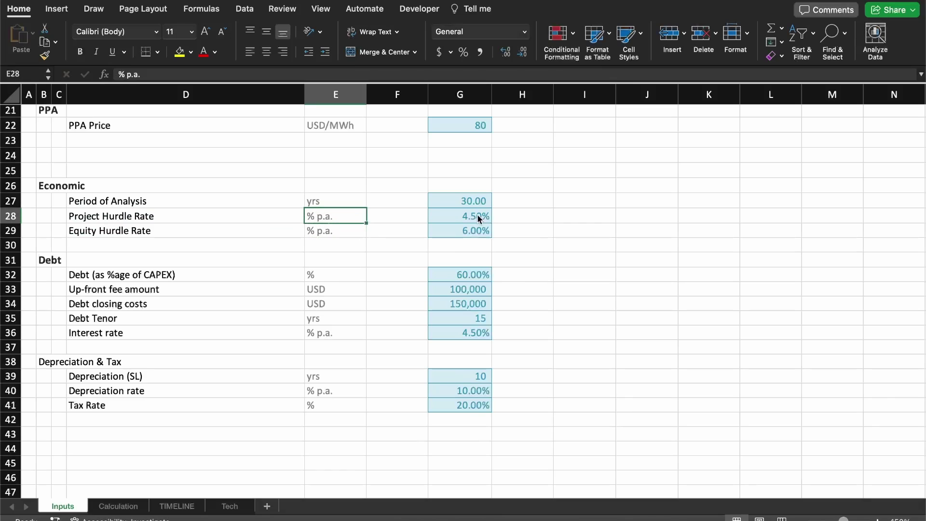
# - Copy both hurdle rate values in G28:G29
pyautogui.press('Left')
pyautogui.press('Right')
pyautogui.press('Right')
pyautogui.press('Right')
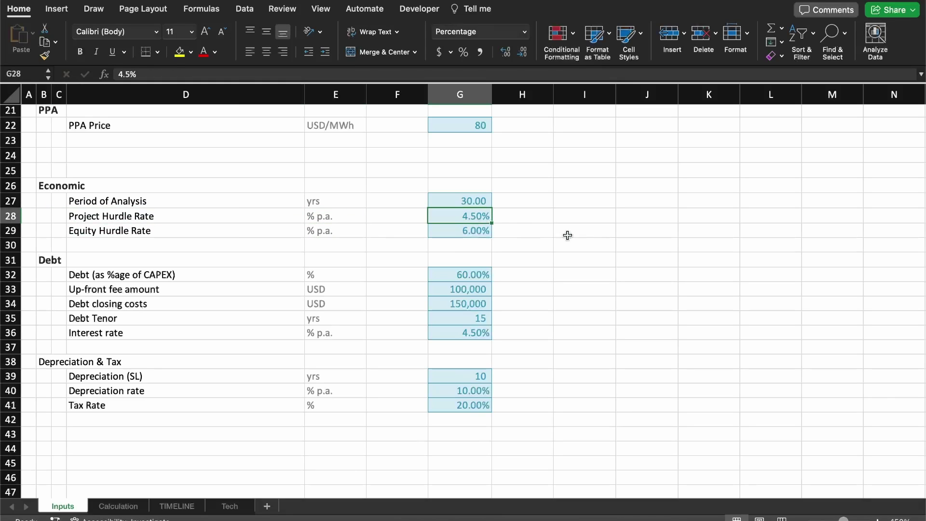
pyautogui.hotkey('shift', 'Down')
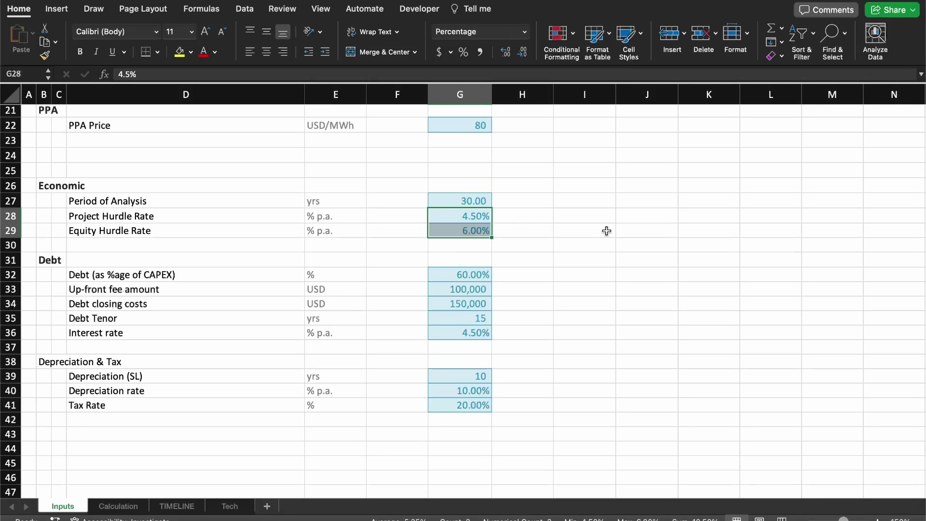
pyautogui.press('super+c')
# - Paste Link the hurdle rates into F140:F141 on the Calculation sheet
pyautogui.hotkey('ctrl', 'pagedown')
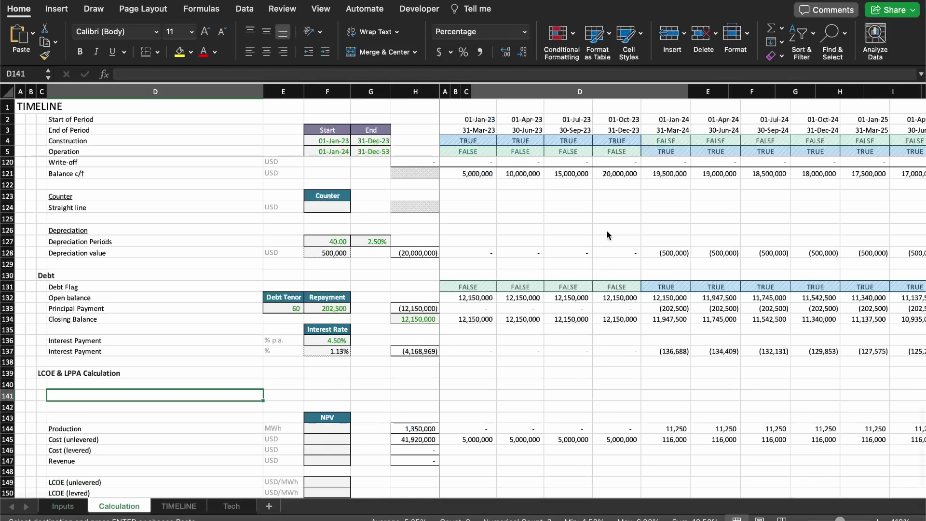
pyautogui.press('Right')
pyautogui.press('Up')
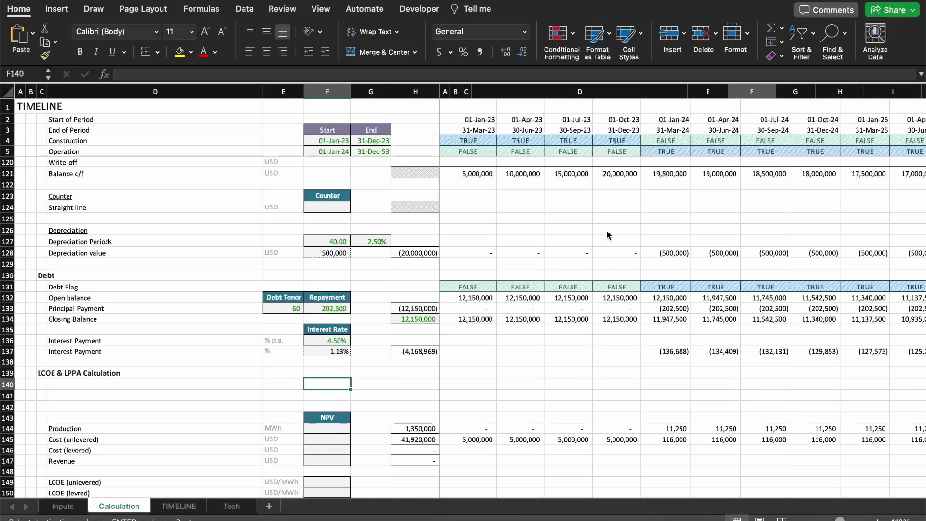
pyautogui.press('ctrl+super+v')
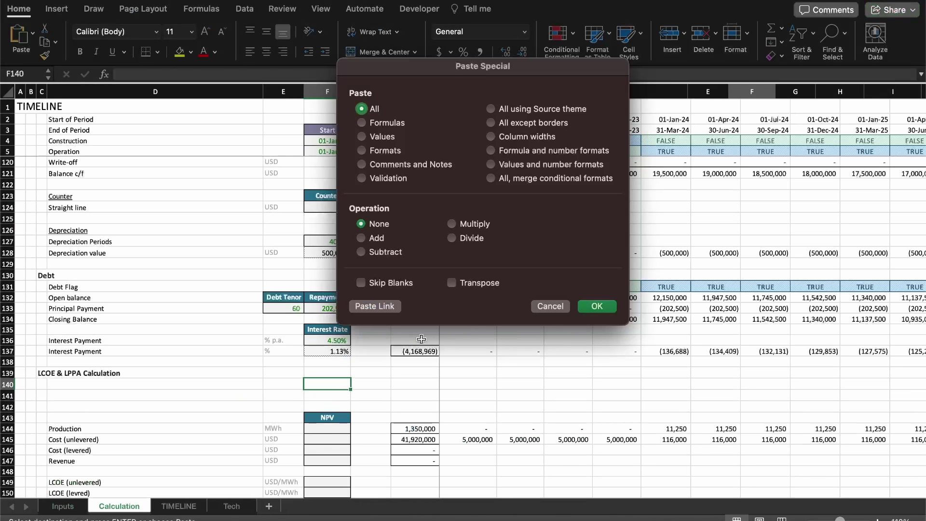
pyautogui.click(380, 306)
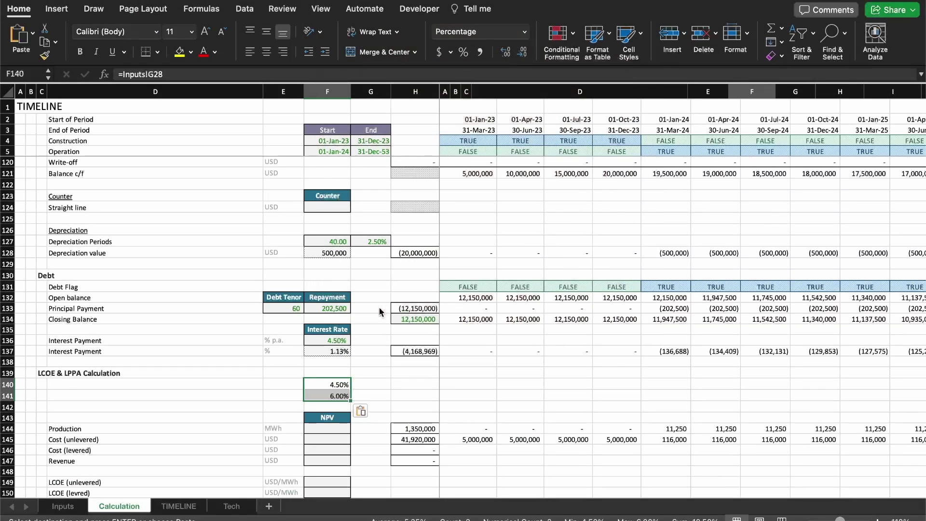
pyautogui.click(340, 340)
# - Apply F136's input formatting to both hurdle rate cells via Paste Special formats
pyautogui.press('super+c')
pyautogui.press('Down')
pyautogui.press('Down')
pyautogui.press('Down')
pyautogui.press('Down')
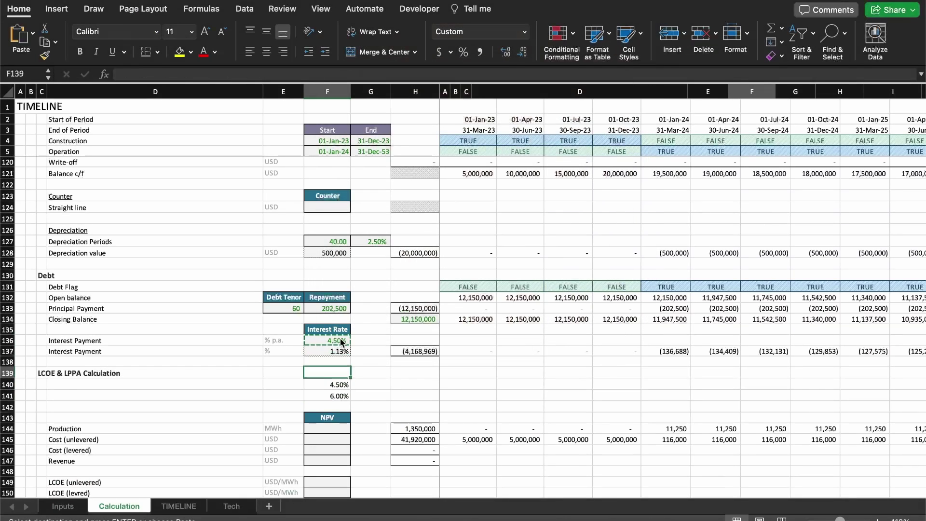
pyautogui.hotkey('shift', 'Down')
pyautogui.press('ctrl+super+v')
pyautogui.press('t')
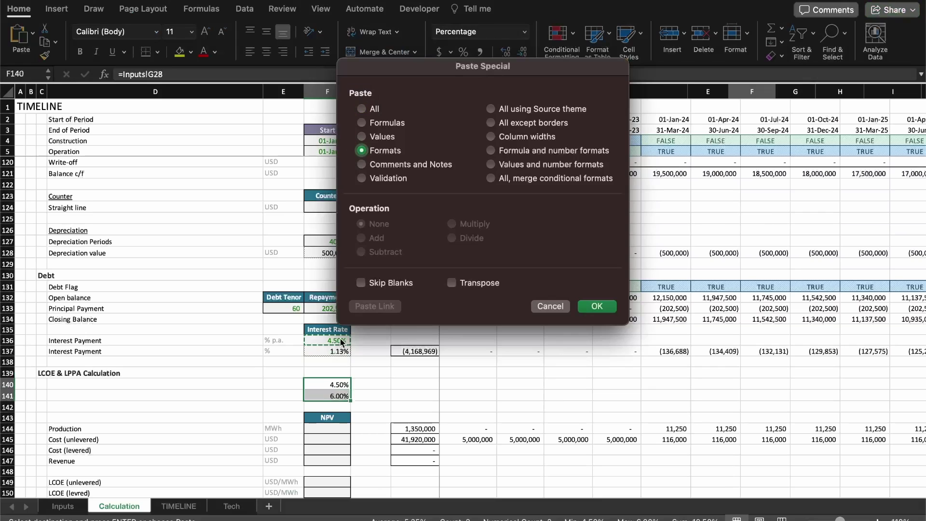
pyautogui.press('Return')
# - Paste the % p.a. unit into E140:E141 beside both rates
pyautogui.press('Left')
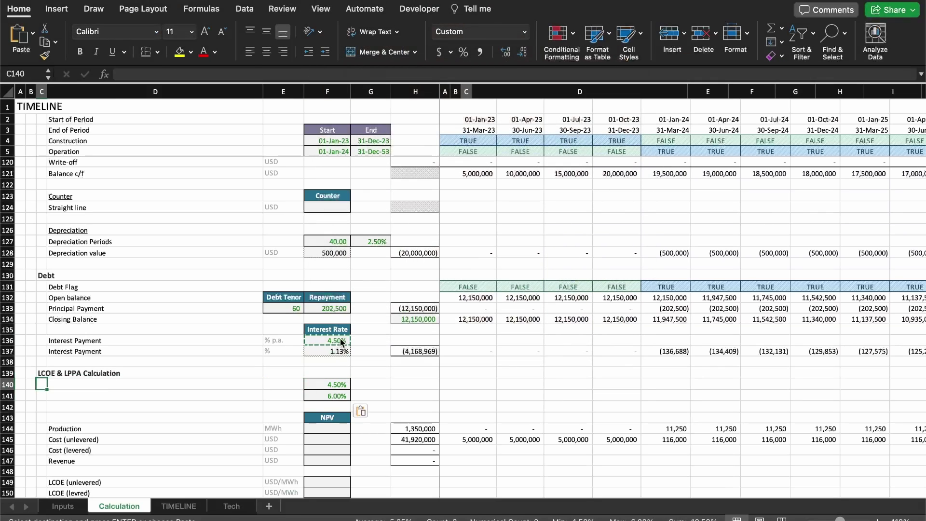
pyautogui.press('Up')
pyautogui.press('Up')
pyautogui.press('Up')
pyautogui.press('Up')
pyautogui.press('super+c')
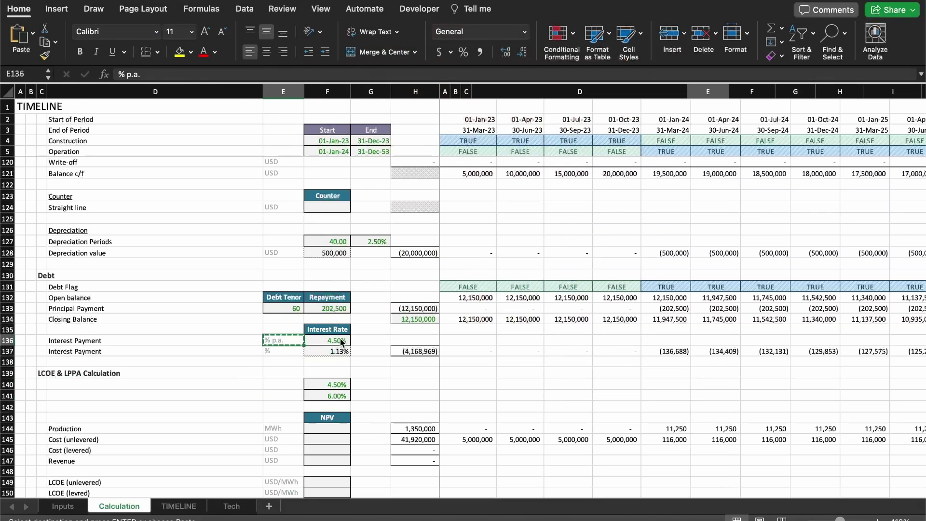
pyautogui.press('Down')
pyautogui.press('Down')
pyautogui.press('Down')
pyautogui.press('Down')
pyautogui.hotkey('shift', 'Down')
pyautogui.press('Return')
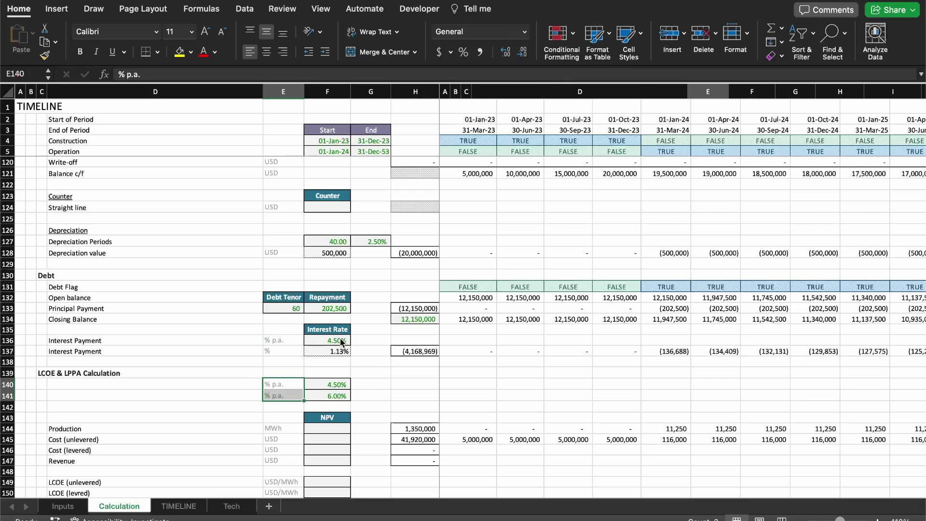
# - Copy the Project and Equity Hurdle Rate labels from the Inputs sheet
pyautogui.hotkey('ctrl', 'pageup')
pyautogui.press('Left')
pyautogui.press('Left')
pyautogui.press('Left')
pyautogui.press('Left')
pyautogui.press('Right')
pyautogui.hotkey('shift', 'Up')
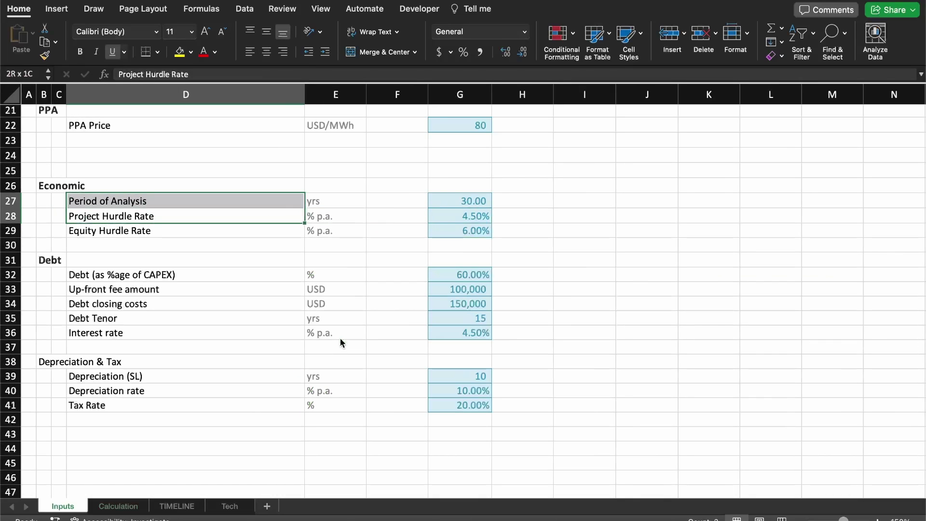
pyautogui.press('Down')
pyautogui.press('Up')
pyautogui.hotkey('shift', 'Down')
pyautogui.hotkey('shift', 'Right')
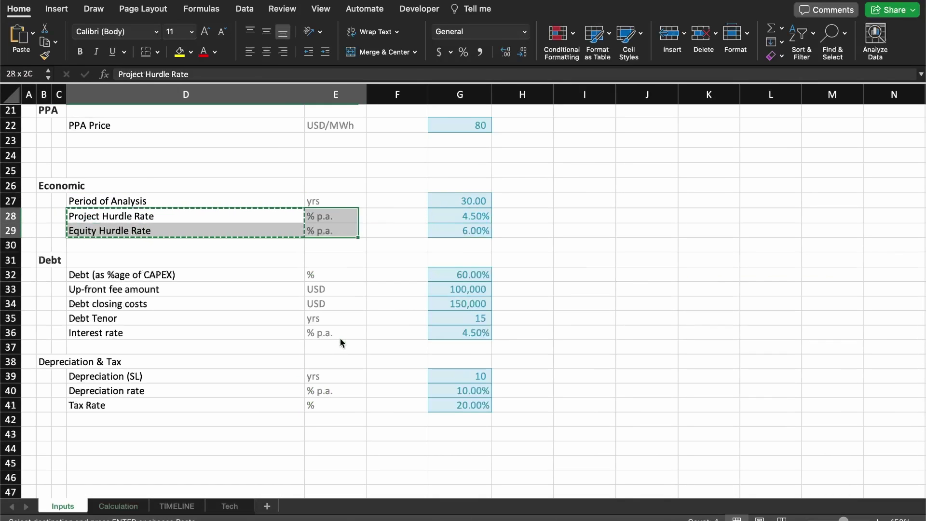
pyautogui.press('super+c')
# - Paste the hurdle rate labels into D140:D141 and check the Equity Hurdle Rate label
pyautogui.press('Left')
pyautogui.hotkey('ctrl', 'pagedown')
pyautogui.press('Left')
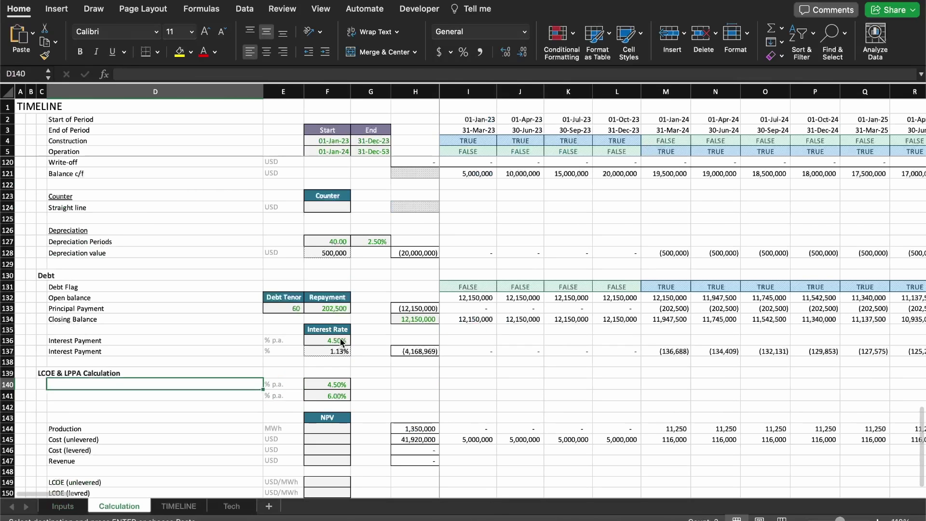
pyautogui.press('Left')
pyautogui.press('Right')
pyautogui.press('Return')
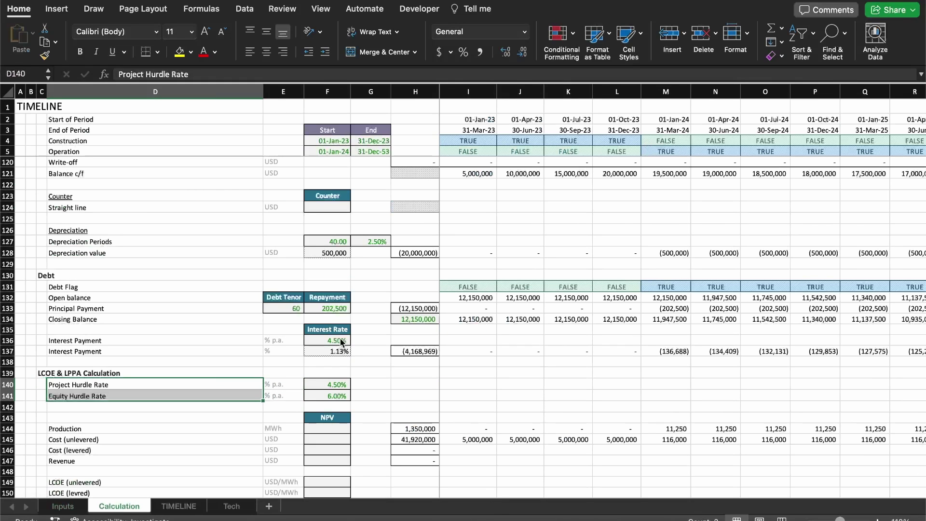
pyautogui.press('Left')
pyautogui.press('Right')
pyautogui.press('Down')
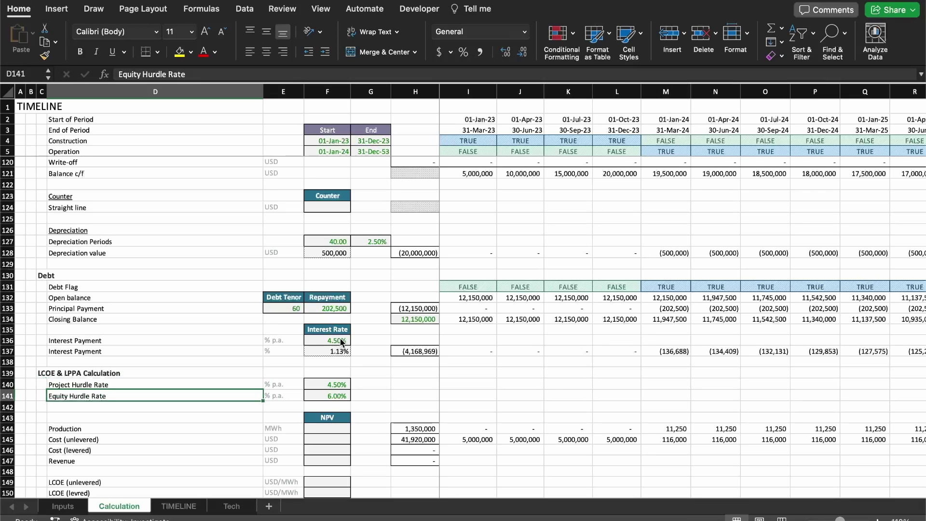
# - Review the tax section's ungeared/geared naming, then rename D149 to LCOE (ungeared)
pyautogui.press('Down')
pyautogui.press('Down')
pyautogui.press('Down')
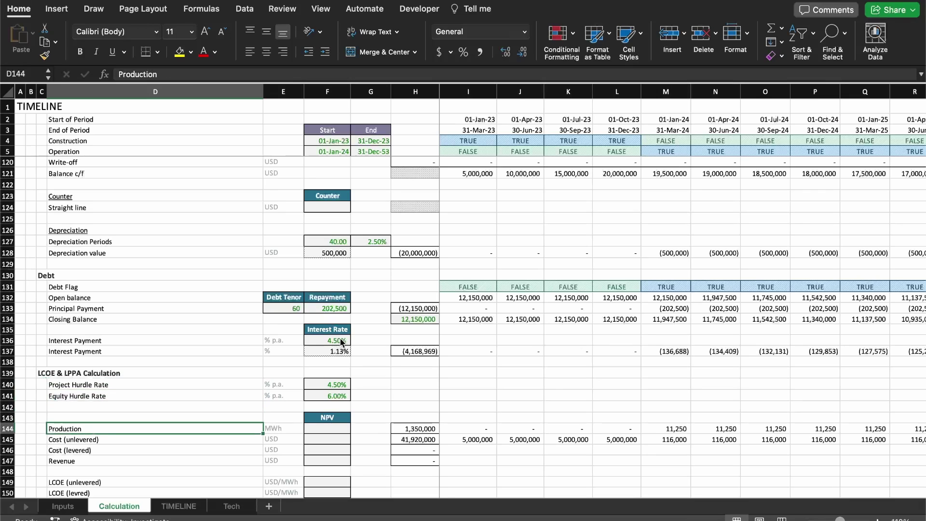
pyautogui.scroll(9, 159, 272)
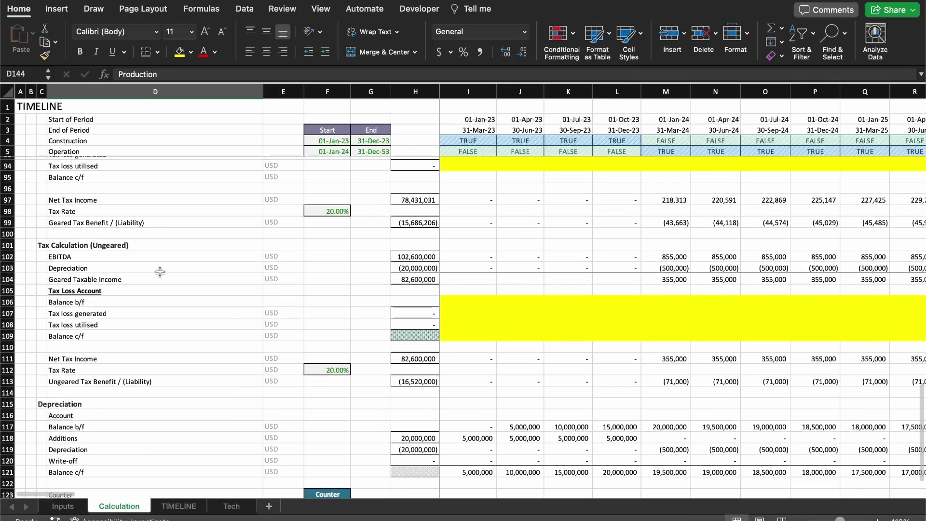
pyautogui.click(109, 245)
pyautogui.scroll(4, 109, 245)
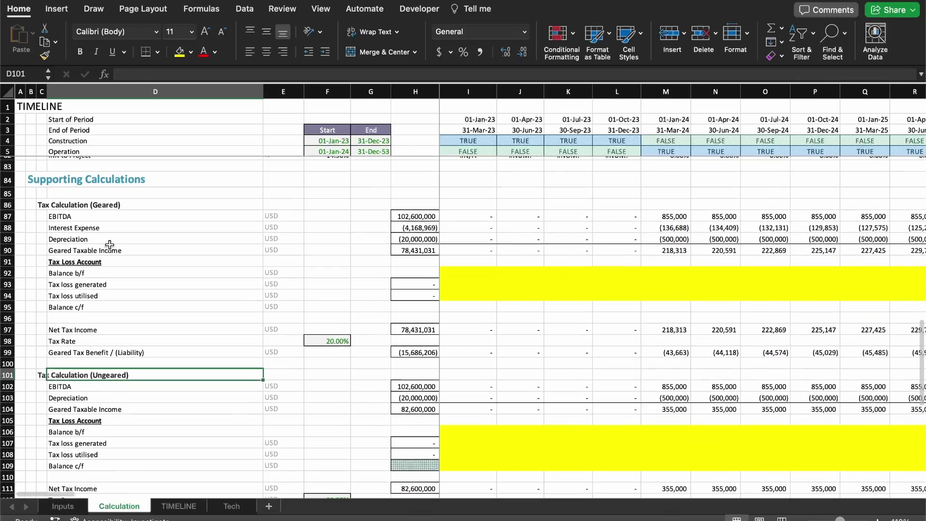
pyautogui.click(98, 213)
pyautogui.scroll(-12, 134, 358)
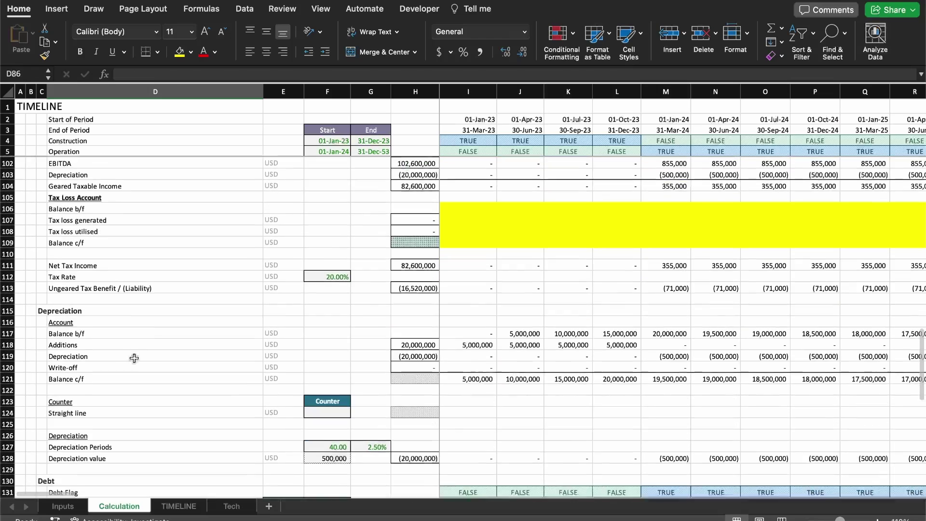
pyautogui.scroll(-5, 134, 358)
pyautogui.doubleClick(70, 329)
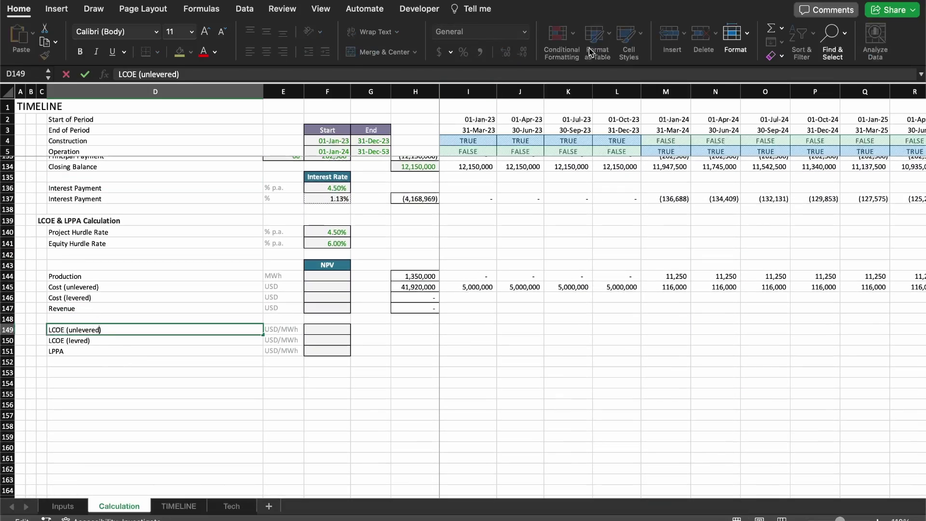
pyautogui.press('BackSpace')
pyautogui.press('BackSpace')
pyautogui.press('BackSpace')
pyautogui.press('BackSpace')
pyautogui.press('BackSpace')
pyautogui.press('BackSpace')
pyautogui.press('BackSpace')
pyautogui.write('geared')
pyautogui.press('Return')
# - Rename the misspelled LCOE (levred) label in D150 to LCOE (geared)
pyautogui.press('F2')
pyautogui.press('Left')
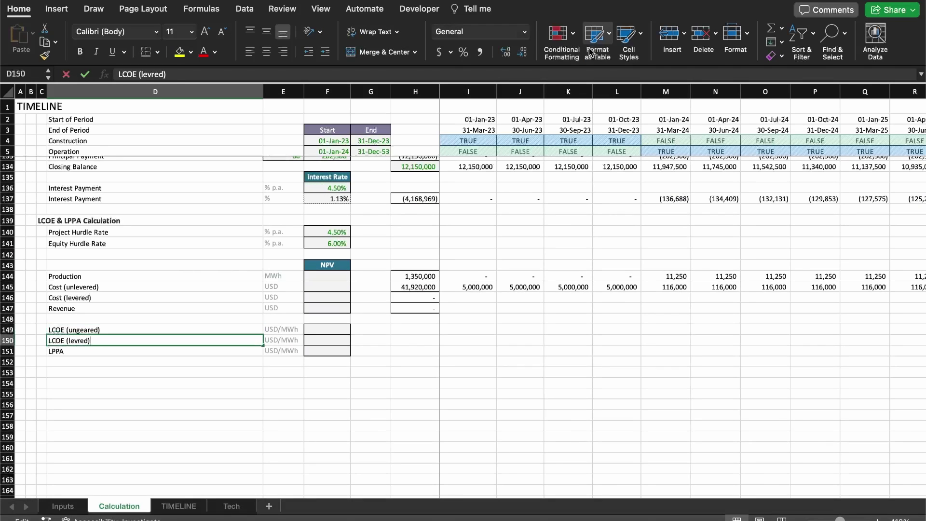
pyautogui.press('BackSpace')
pyautogui.press('BackSpace')
pyautogui.press('BackSpace')
pyautogui.press('BackSpace')
pyautogui.press('BackSpace')
pyautogui.press('BackSpace')
pyautogui.write('geared')
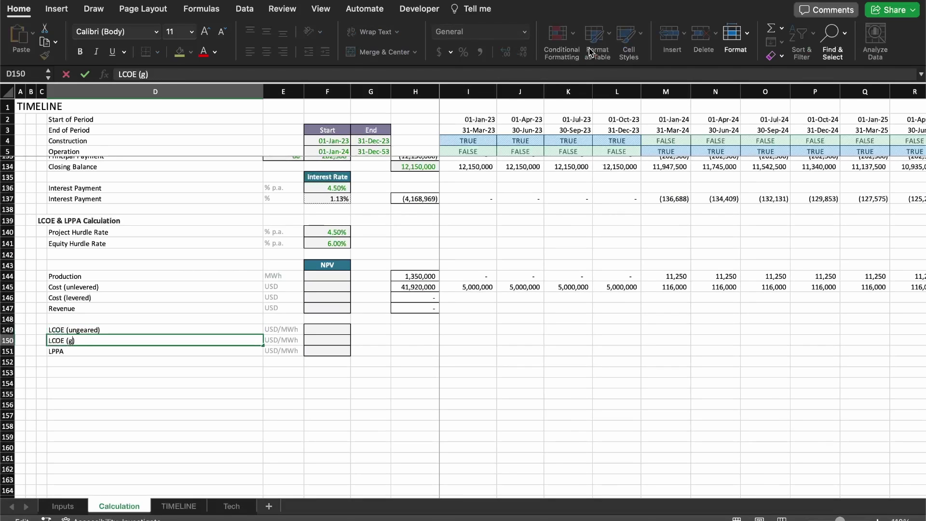
pyautogui.press('Return')
pyautogui.press('Up')
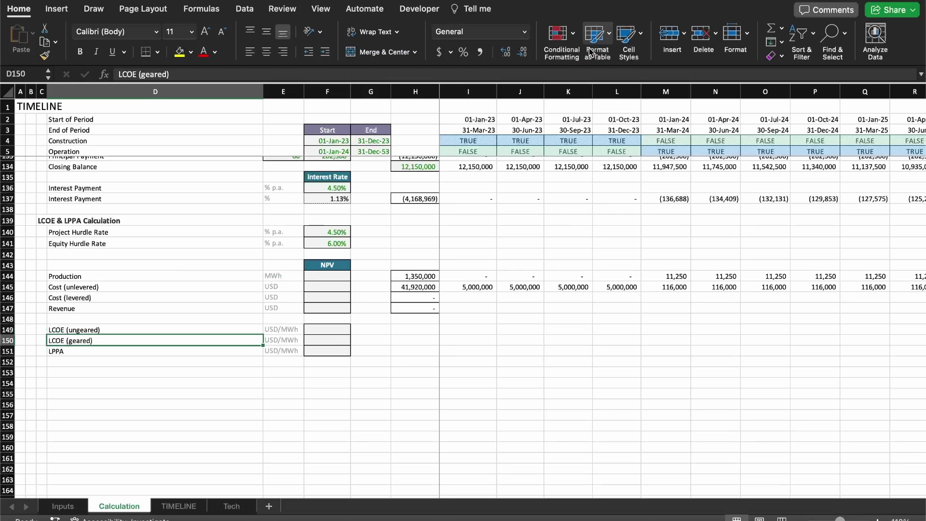
pyautogui.press('Right')
pyautogui.press('Right')
pyautogui.press('Right')
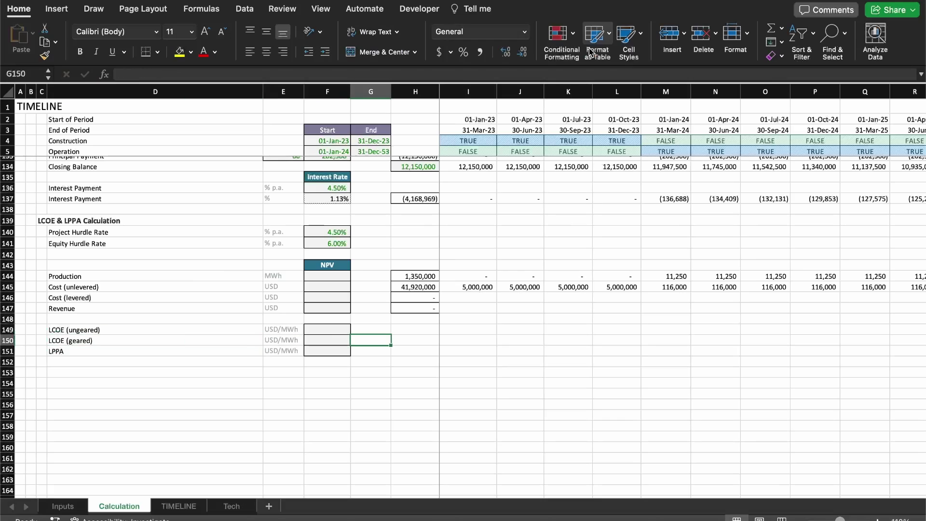
pyautogui.press('Left')
pyautogui.press('Left')
pyautogui.press('Left')
pyautogui.press('Right')
pyautogui.press('Right')
pyautogui.press('Up')
pyautogui.press('Up')
pyautogui.press('Up')
pyautogui.press('Up')
pyautogui.press('Up')
pyautogui.press('Up')
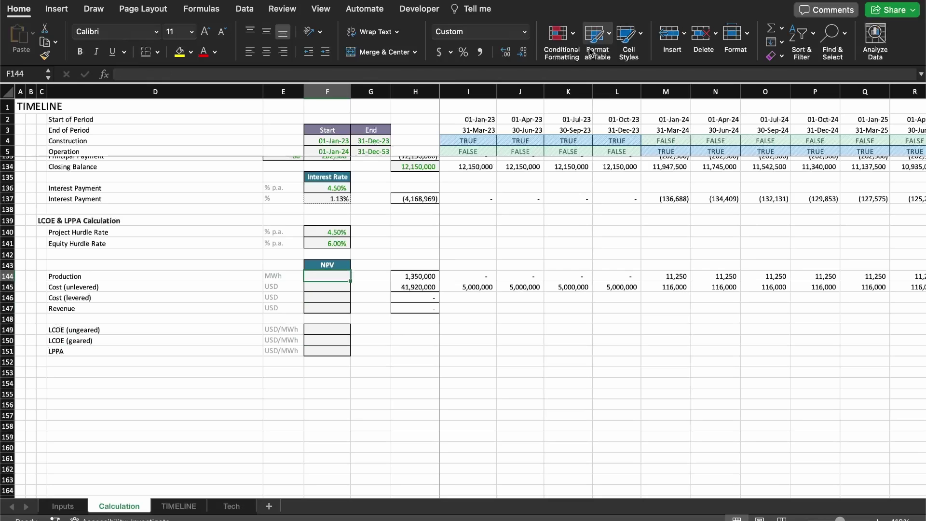
# - Enter =XNPV($F$140,I144:FD144,$I$3:$FD$3) in F144, giving a production NPV of 720,721
pyautogui.write('=')
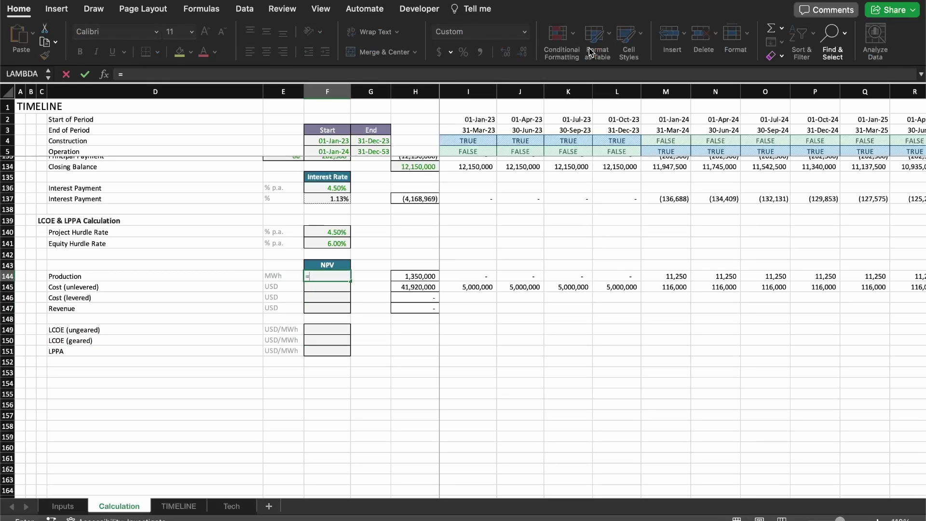
pyautogui.write('xnpv')
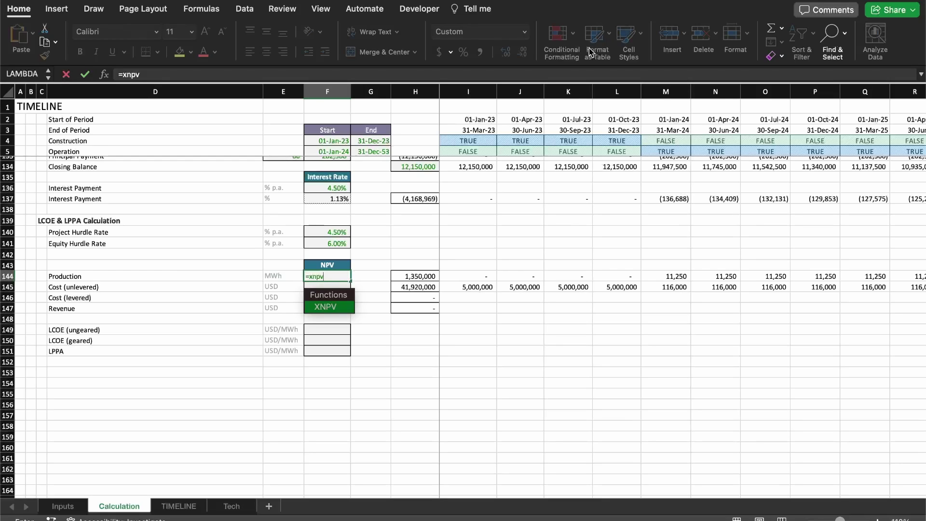
pyautogui.write('(')
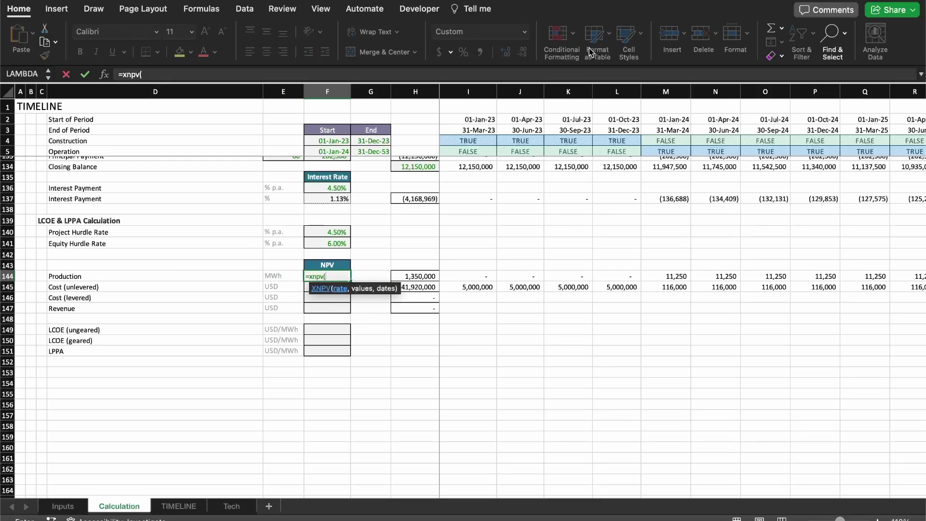
pyautogui.click(322, 231)
pyautogui.press('F4')
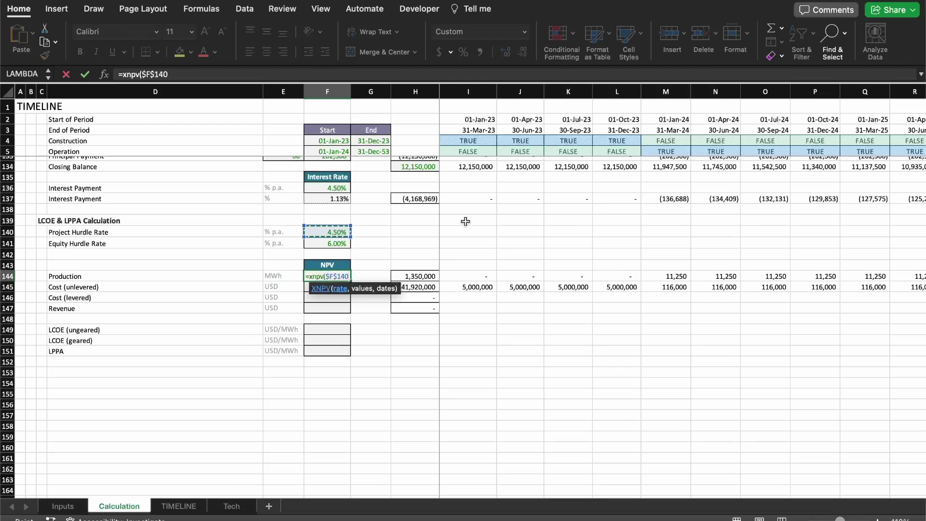
pyautogui.write(',')
pyautogui.press('Right')
pyautogui.press('Right')
pyautogui.press('Right')
pyautogui.hotkey('ctrl', 'shift', 'Right')
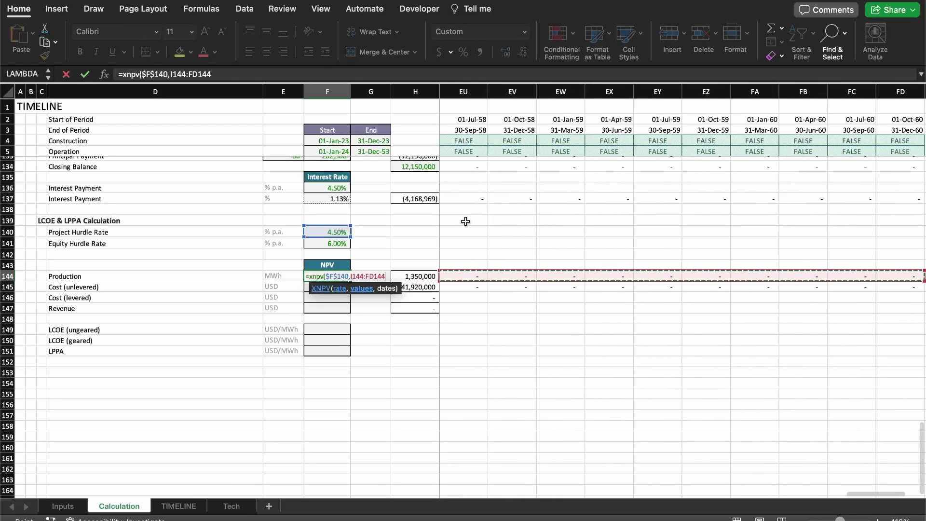
pyautogui.write(',')
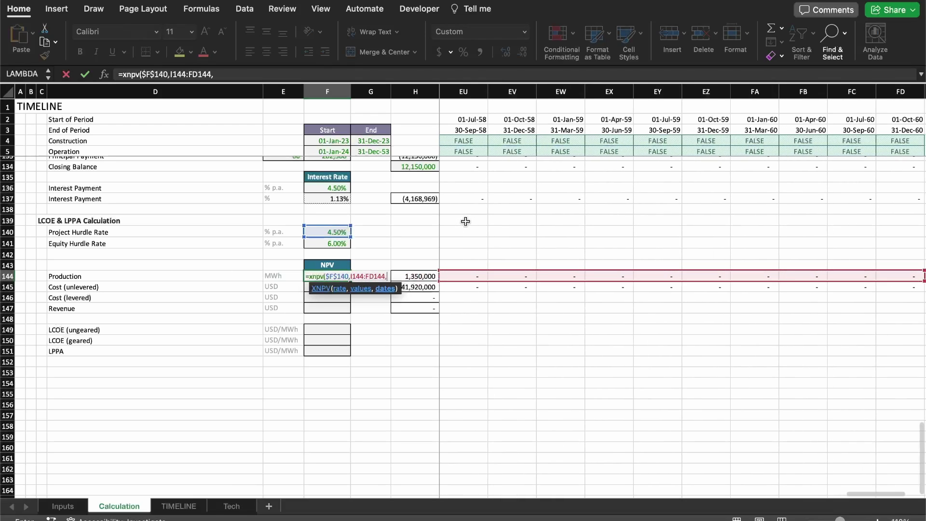
pyautogui.click(420, 127)
pyautogui.press('Right')
pyautogui.hotkey('ctrl', 'shift', 'Right')
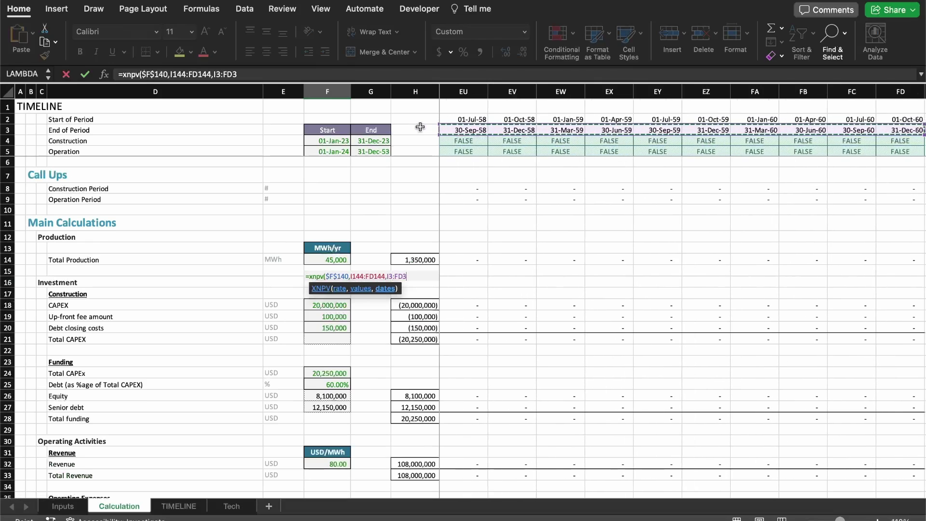
pyautogui.press('F4')
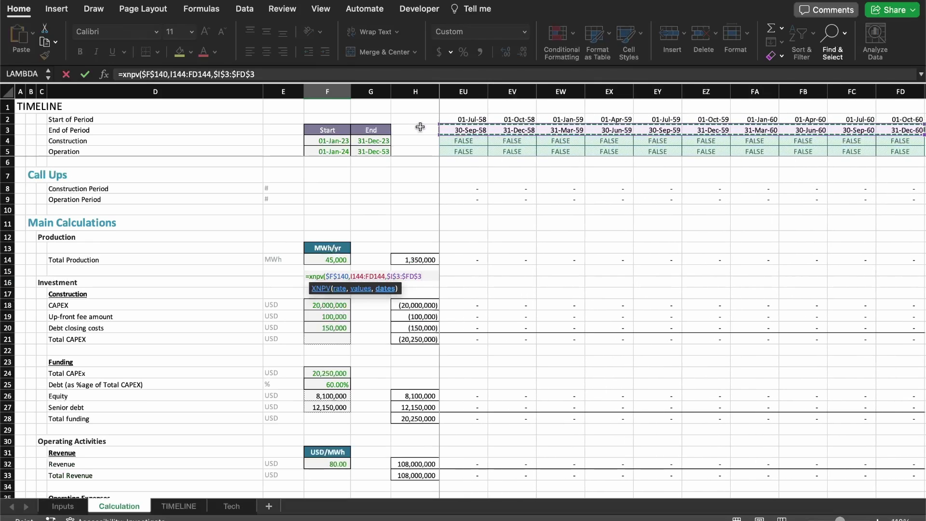
pyautogui.press('Return')
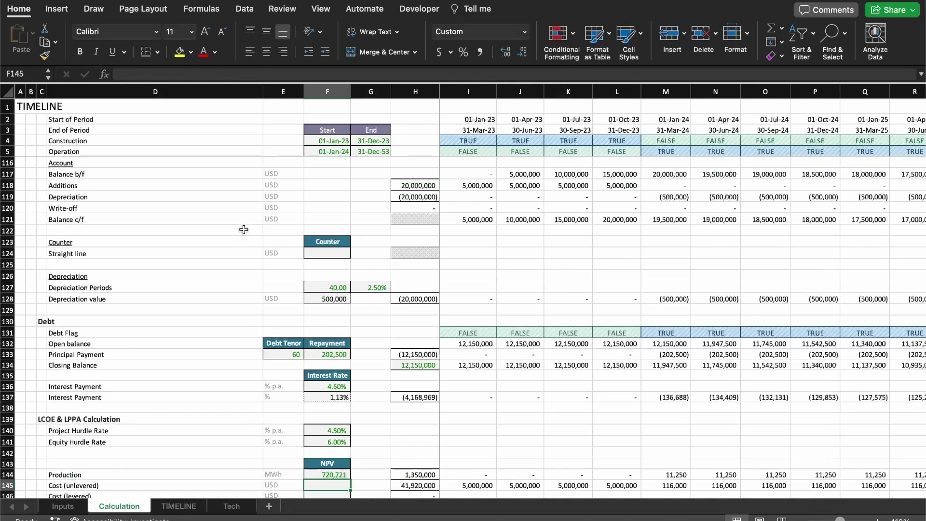
# - Copy F144's XNPV formula into F145, giving an unlevered cost NPV of 30,398,314
pyautogui.scroll(-3, 268, 347)
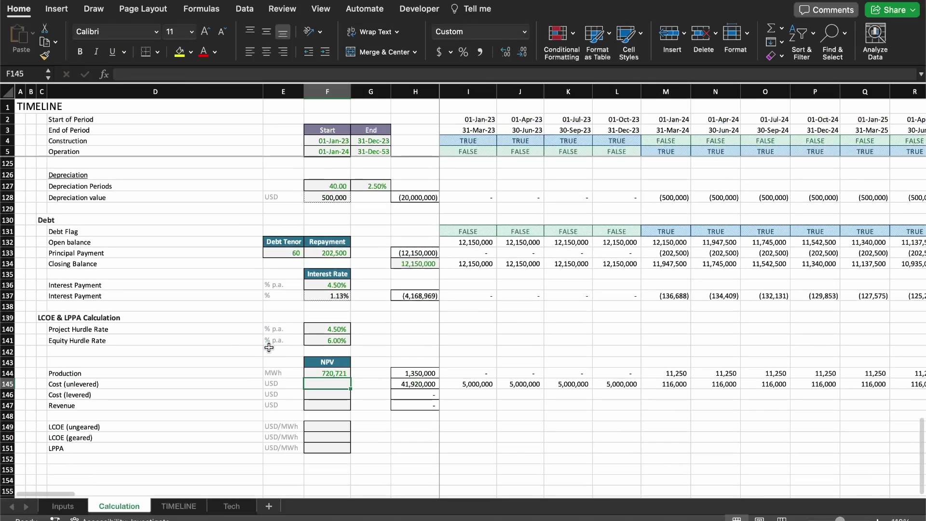
pyautogui.press('Up')
pyautogui.hotkey('ctrl', 'c')
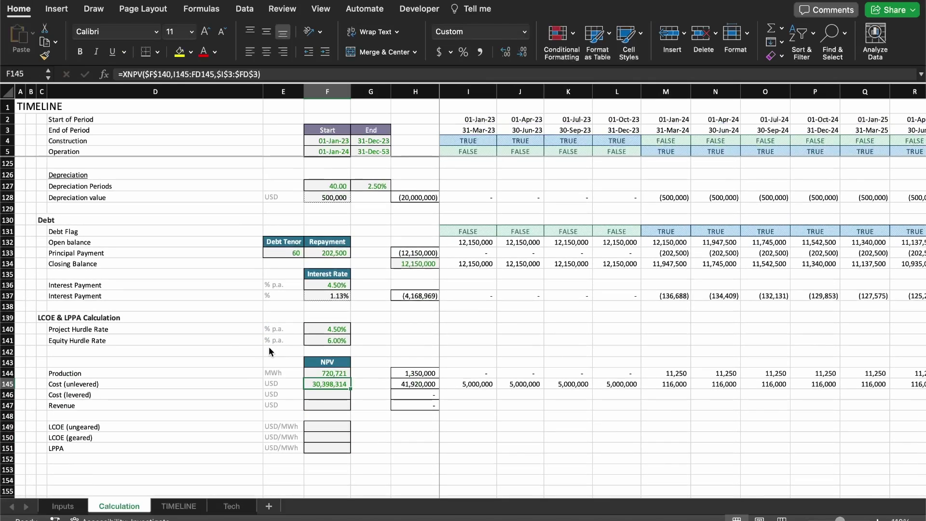
pyautogui.press('Down')
pyautogui.hotkey('ctrl', 'v')
pyautogui.press('Up')
pyautogui.press('Down')
pyautogui.press('F2')
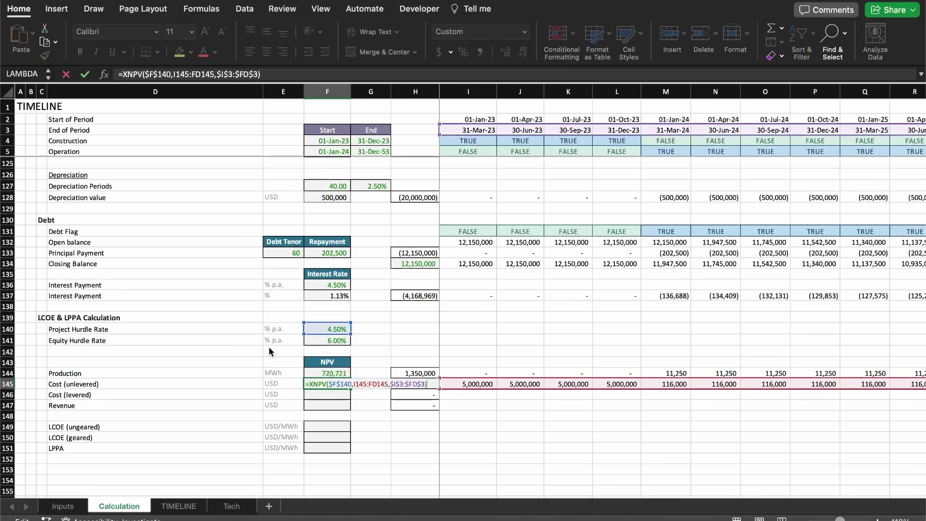
pyautogui.press('Return')
# - Enter =F145/F144 in F149 for an ungeared LCOE of 42.18 USD/MWh
pyautogui.press('Down')
pyautogui.press('Down')
pyautogui.press('Down')
pyautogui.write('=')
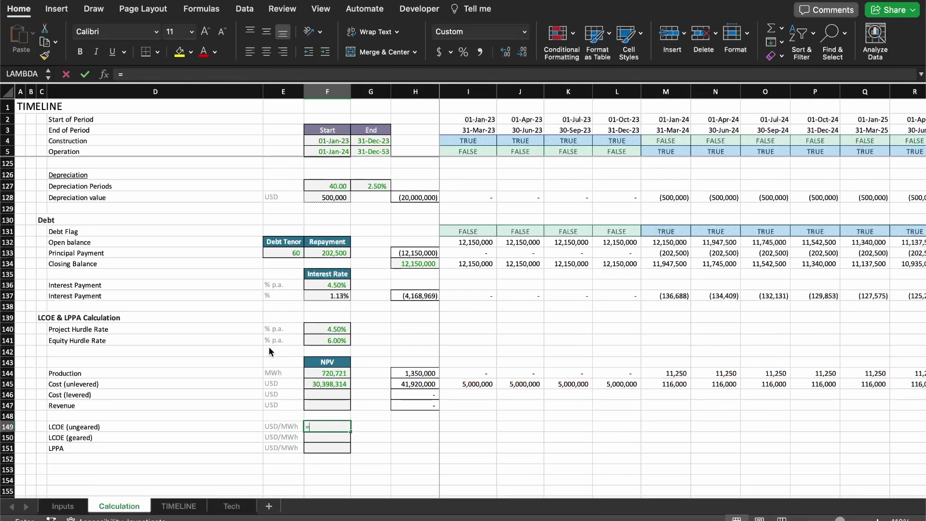
pyautogui.press('Up')
pyautogui.press('Up')
pyautogui.press('Up')
pyautogui.press('Up')
pyautogui.write('/')
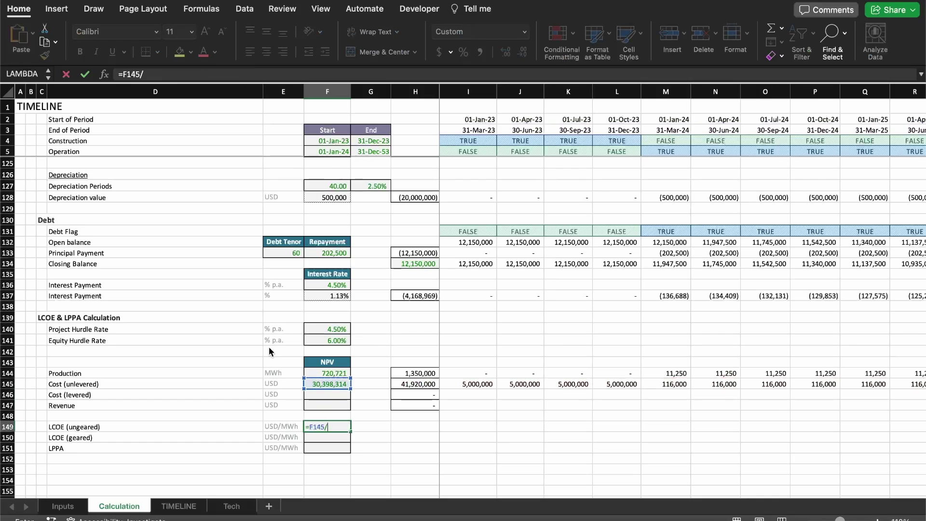
pyautogui.press('Up')
pyautogui.press('Up')
pyautogui.press('Up')
pyautogui.press('Up')
pyautogui.press('Up')
pyautogui.press('Return')
pyautogui.press('Up')
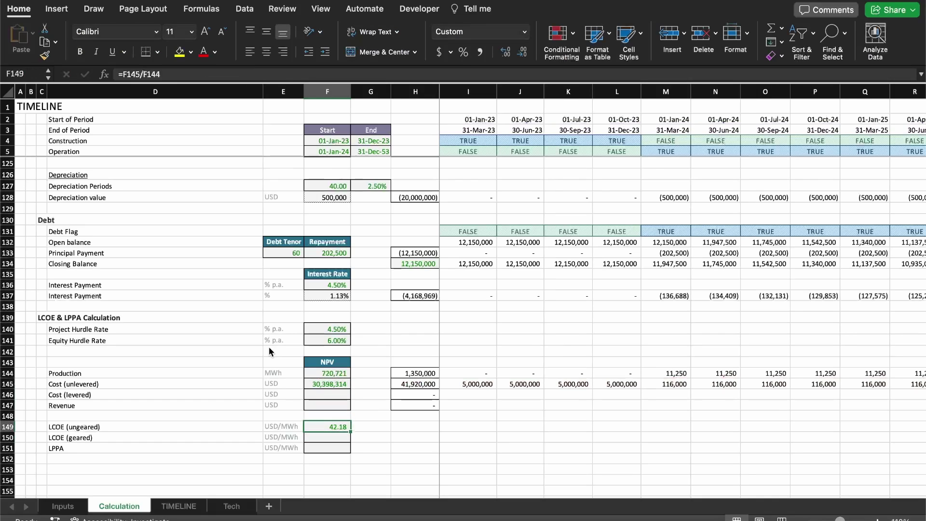
pyautogui.press('Left')
pyautogui.press('Left')
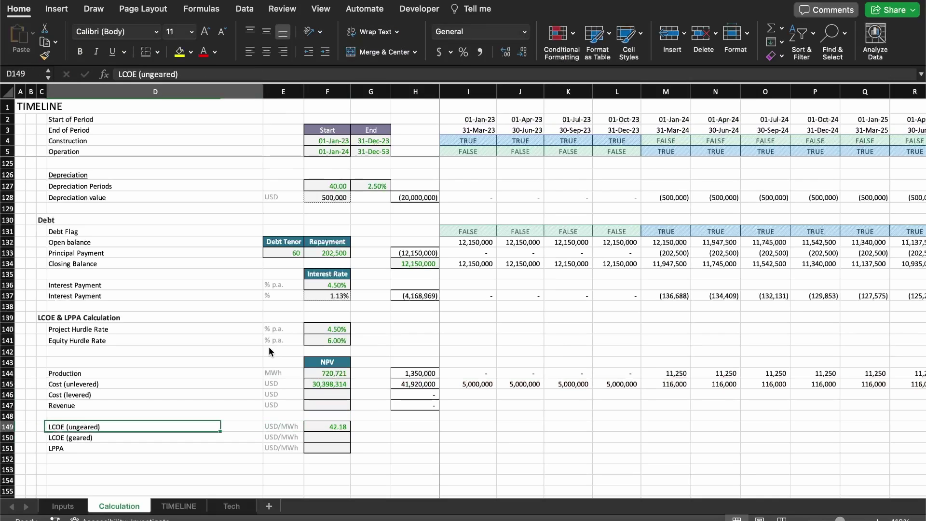
# - Change the D145 label from Cost (unlevered) to Cost (ungeared)
pyautogui.press('Up')
pyautogui.press('Up')
pyautogui.press('Up')
pyautogui.press('Up')
pyautogui.press('F2')
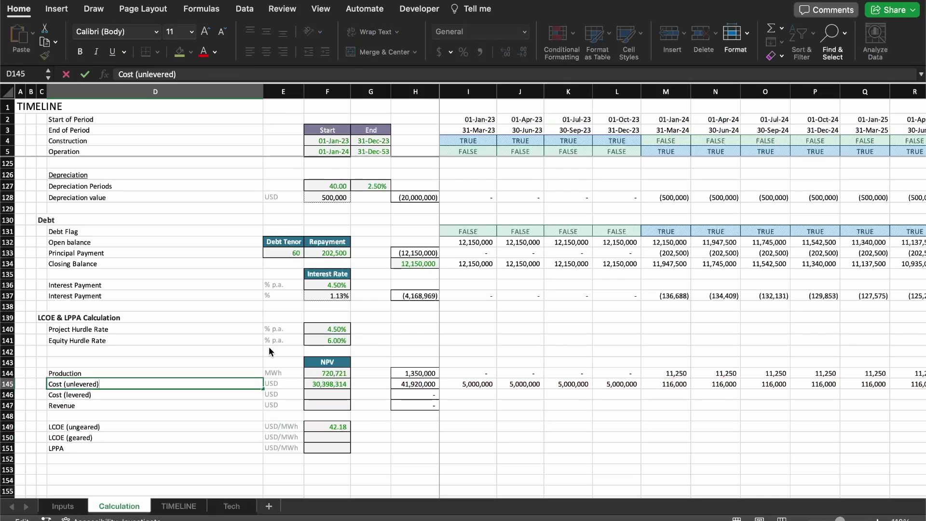
pyautogui.press('Left')
pyautogui.press('BackSpace')
pyautogui.press('BackSpace')
pyautogui.press('BackSpace')
pyautogui.press('BackSpace')
pyautogui.press('BackSpace')
pyautogui.press('BackSpace')
pyautogui.press('BackSpace')
pyautogui.write('geared')
pyautogui.press('Return')
# - Change the D146 label to Cost (geared), then return to the NPV and LCOE cells
pyautogui.press('F2')
pyautogui.press('Left')
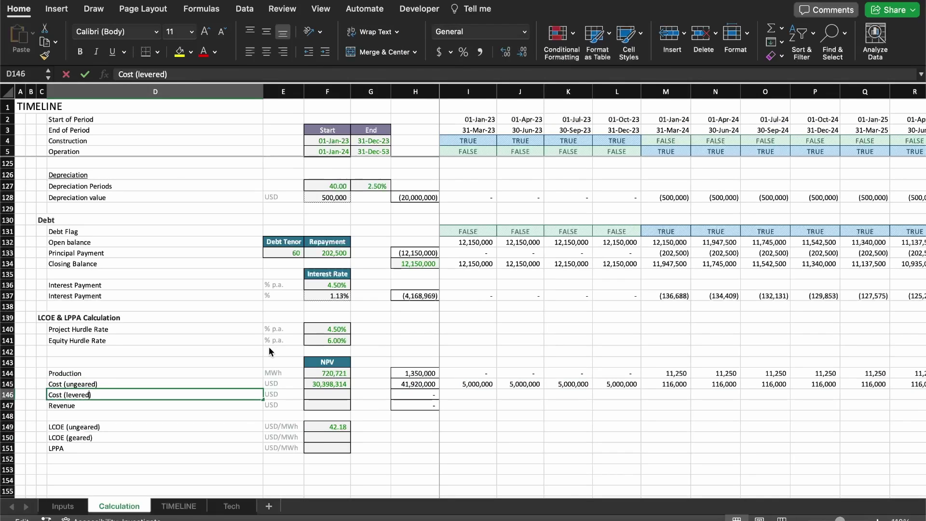
pyautogui.press('BackSpace')
pyautogui.press('BackSpace')
pyautogui.press('BackSpace')
pyautogui.press('BackSpace')
pyautogui.press('BackSpace')
pyautogui.press('BackSpace')
pyautogui.press('BackSpace')
pyautogui.write('geared')
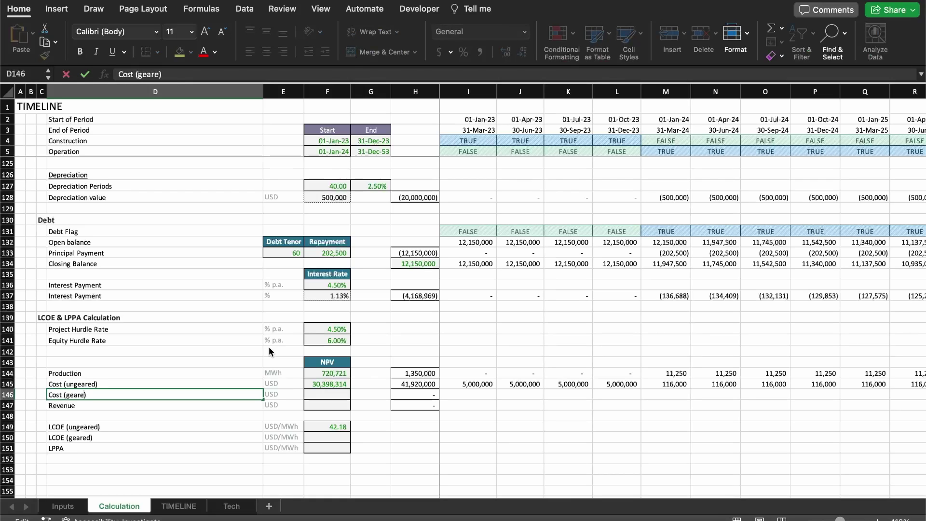
pyautogui.press('Return')
pyautogui.press('Right')
pyautogui.press('Right')
pyautogui.press('Down')
pyautogui.press('Down')
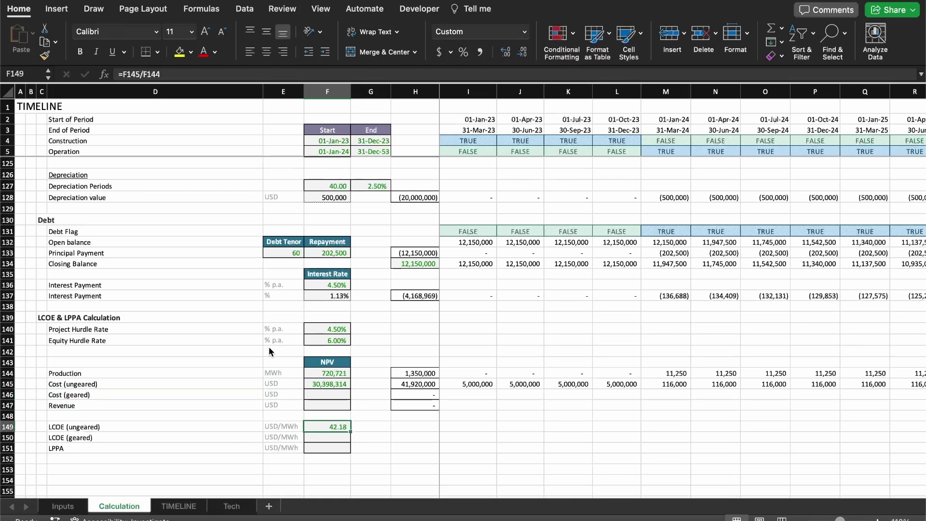
pyautogui.press('Down')
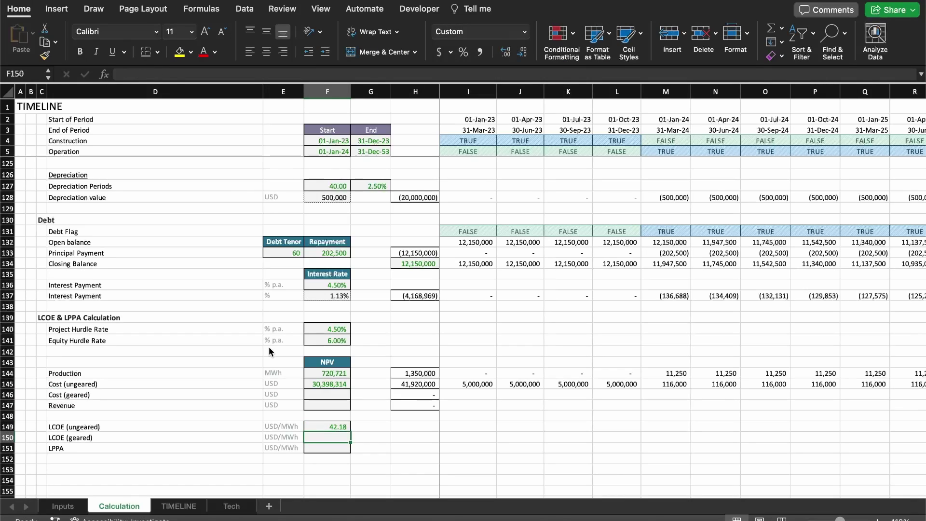
pyautogui.press('Up')
pyautogui.press('Up')
pyautogui.press('Up')
pyautogui.press('Up')
pyautogui.press('Up')
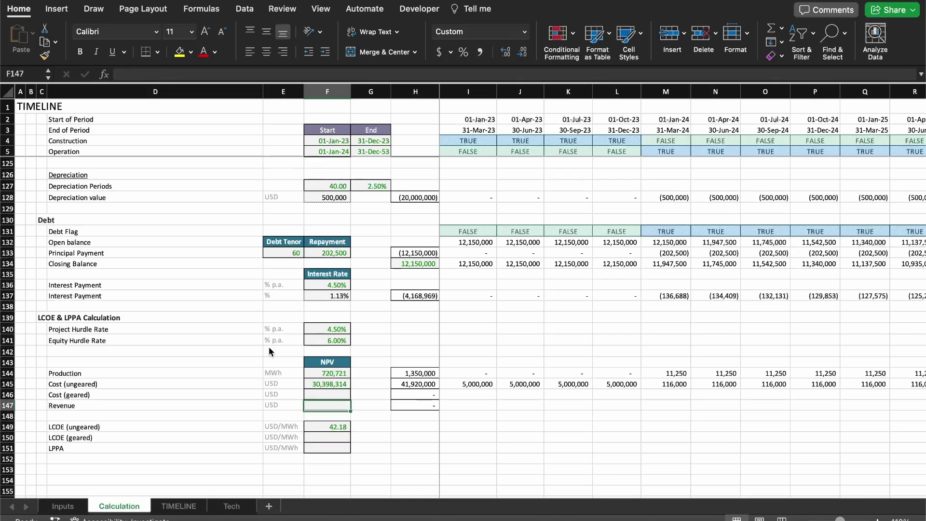
pyautogui.press('Down')
pyautogui.press('Right')
pyautogui.press('Right')
pyautogui.press('Right')
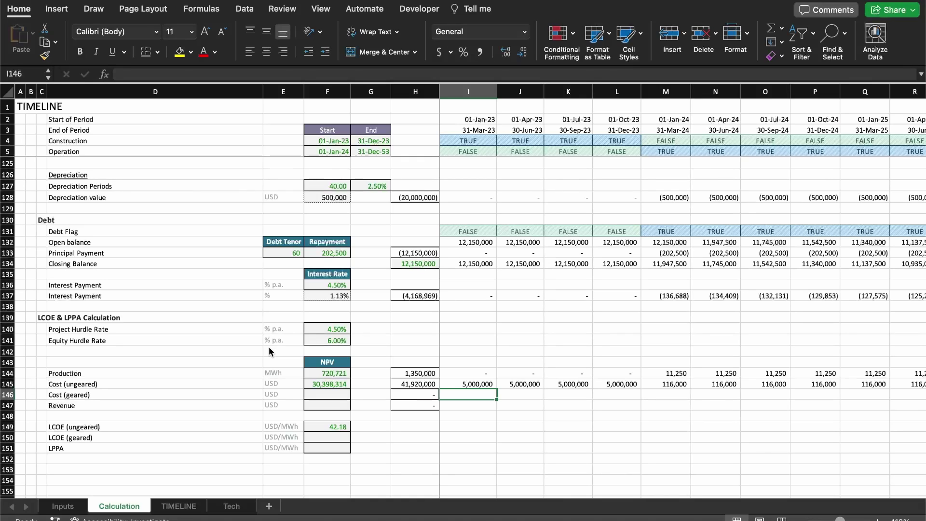
# - Start the I146 formula with equity I26 plus the negated up-front fee I19
pyautogui.write('=')
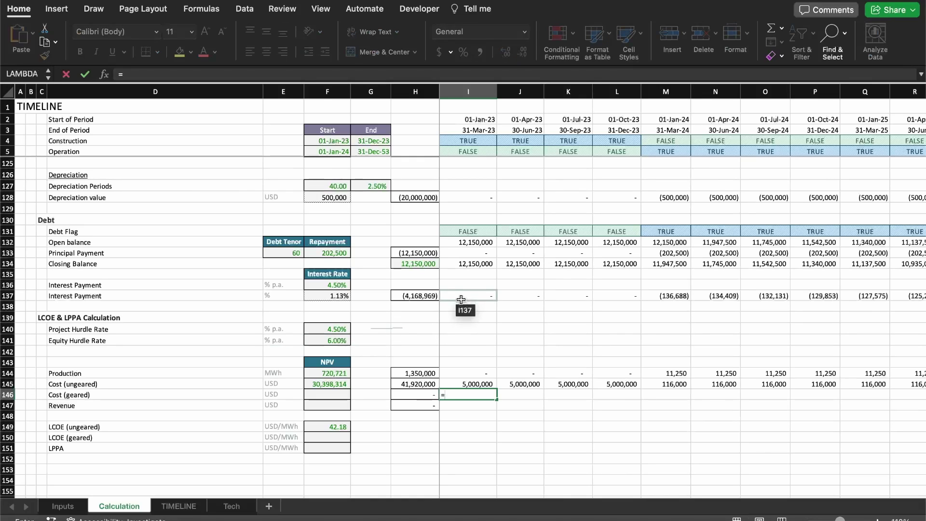
pyautogui.scroll(20, 461, 299)
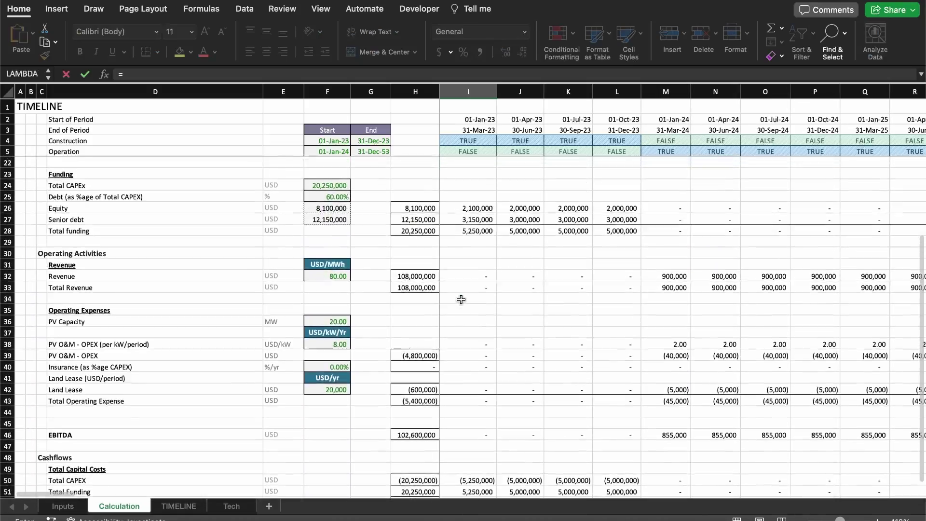
pyautogui.scroll(5, 461, 299)
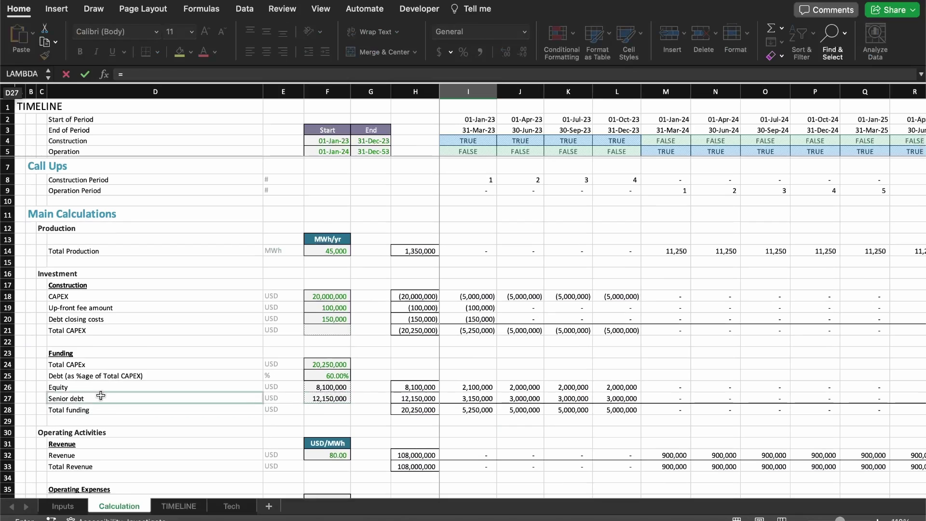
pyautogui.click(470, 386)
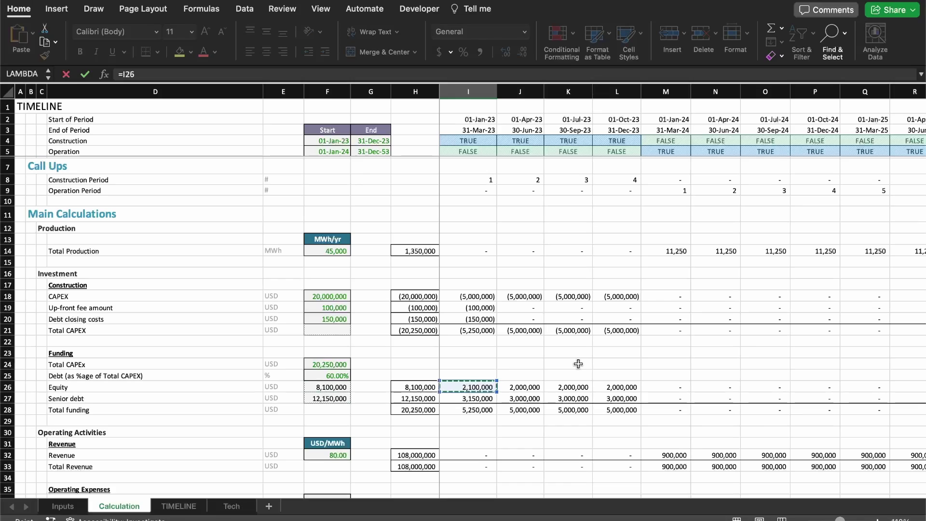
pyautogui.write('+')
pyautogui.click(213, 74)
pyautogui.click(479, 308)
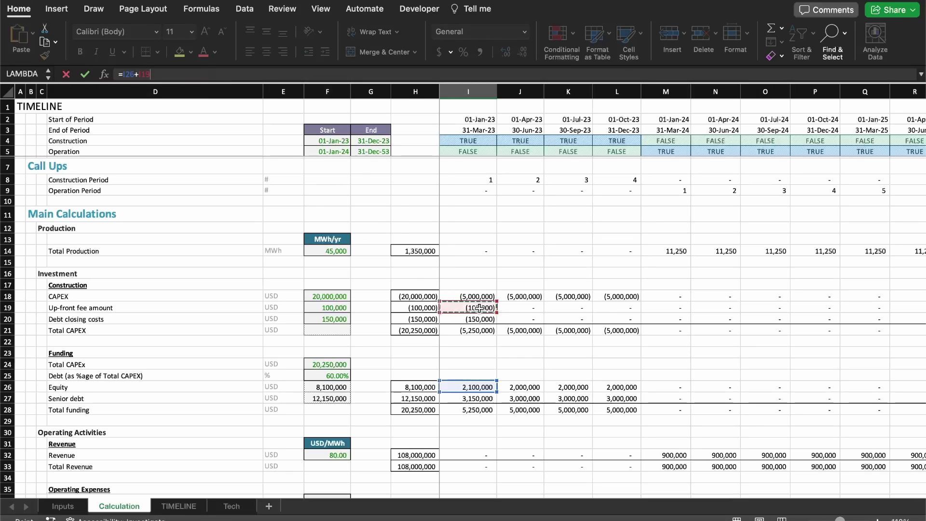
pyautogui.write('*-1+')
# - Add the negated debt closing costs I20 and total operating expense I43 to the formula
pyautogui.click(481, 319)
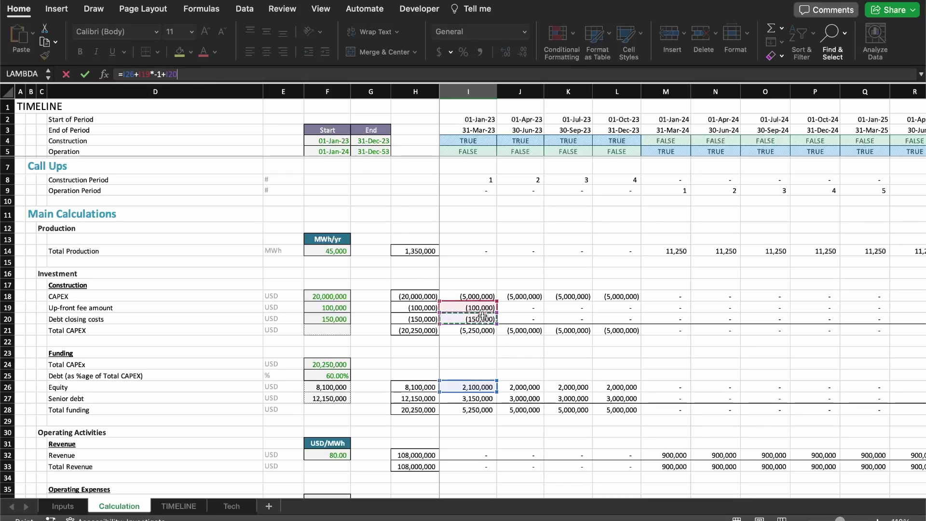
pyautogui.write('*-1+')
pyautogui.scroll(-5, 497, 312)
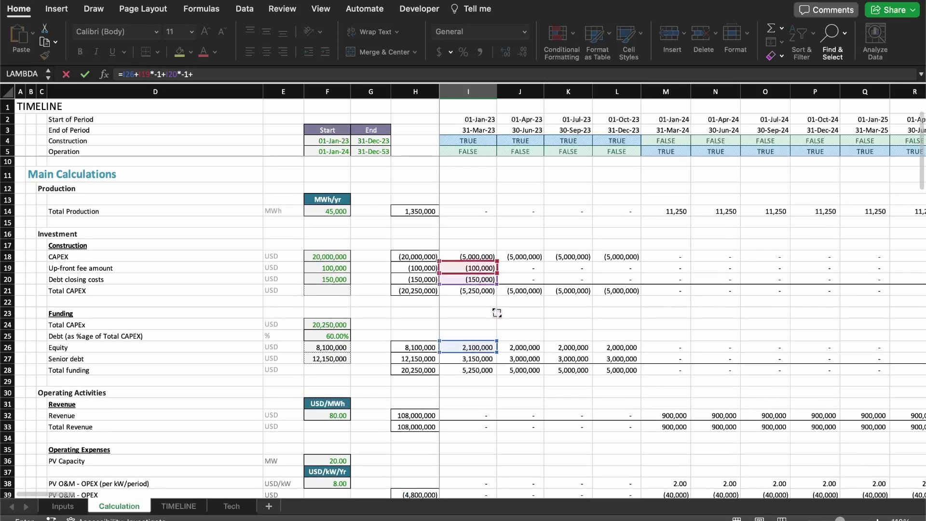
pyautogui.scroll(-1, 497, 311)
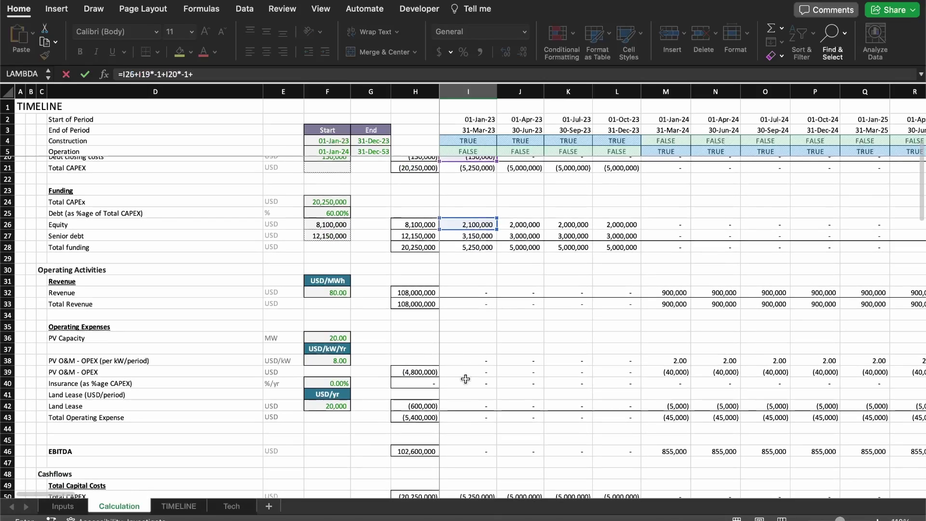
pyautogui.click(466, 419)
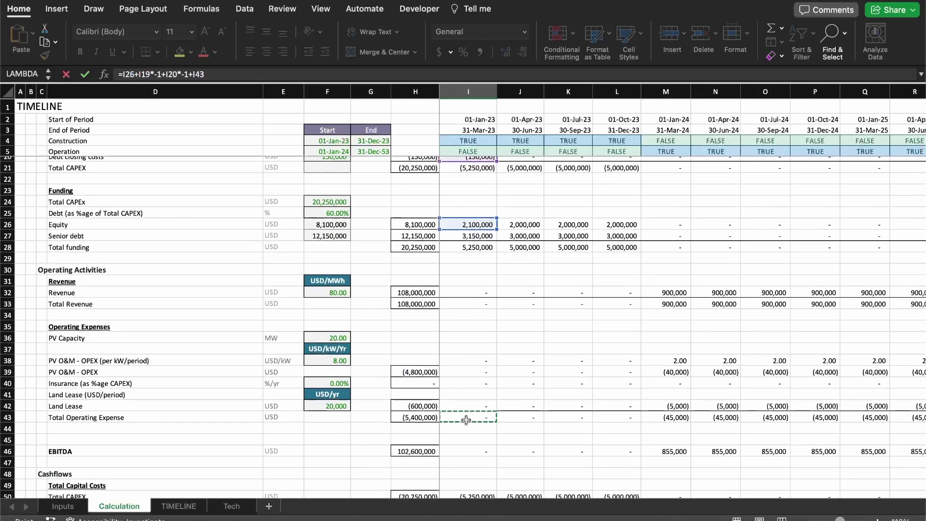
pyautogui.write('*-12')
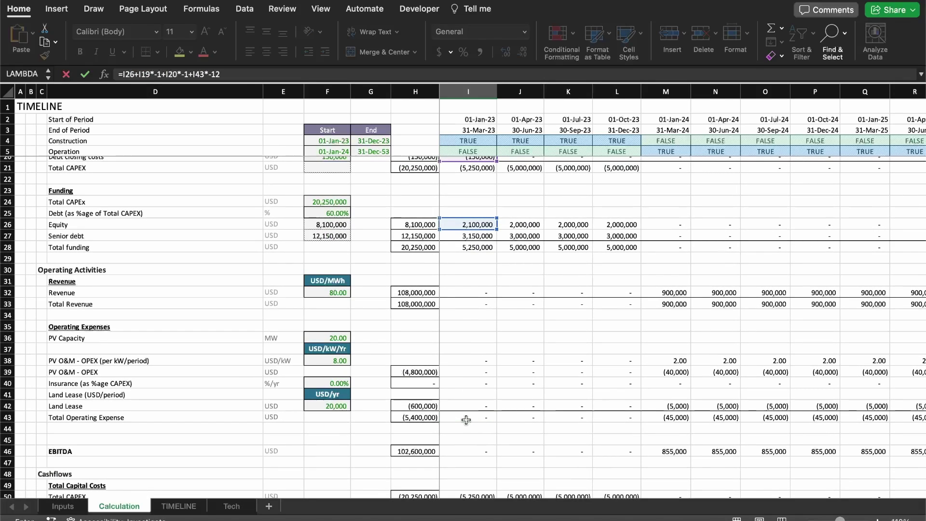
pyautogui.press('BackSpace')
pyautogui.click(298, 77)
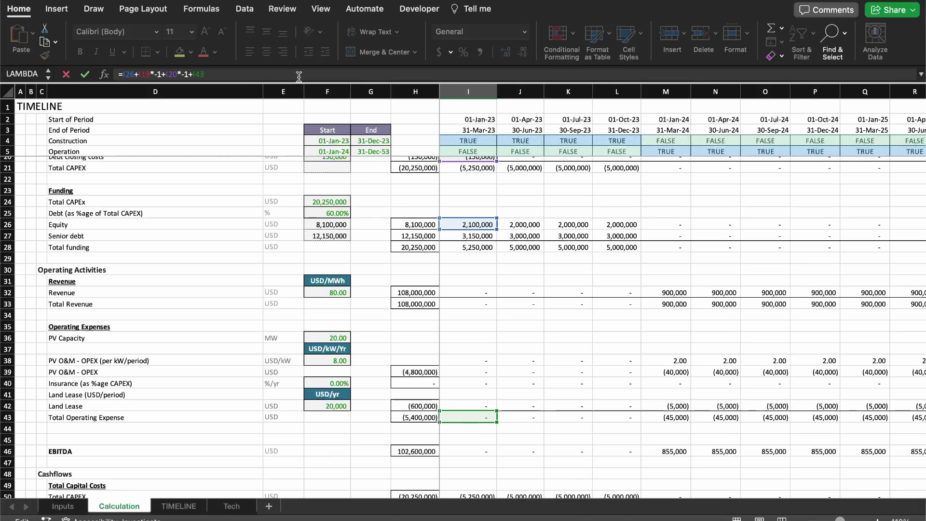
pyautogui.press('BackSpace')
pyautogui.press('BackSpace')
pyautogui.press('BackSpace')
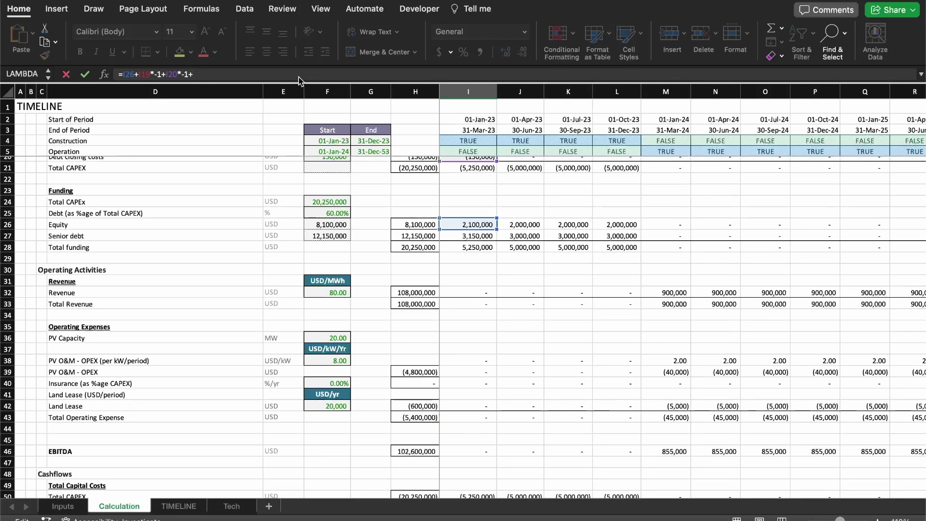
pyautogui.click(463, 415)
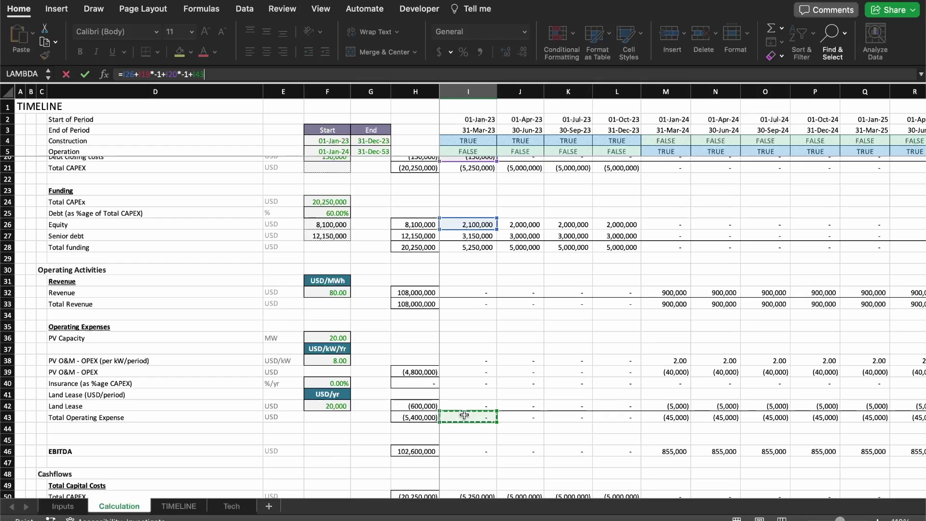
pyautogui.write('*-1')
# - Check where the geared tax paid figure comes from, then select cell I146
pyautogui.scroll(-3, 268, 190)
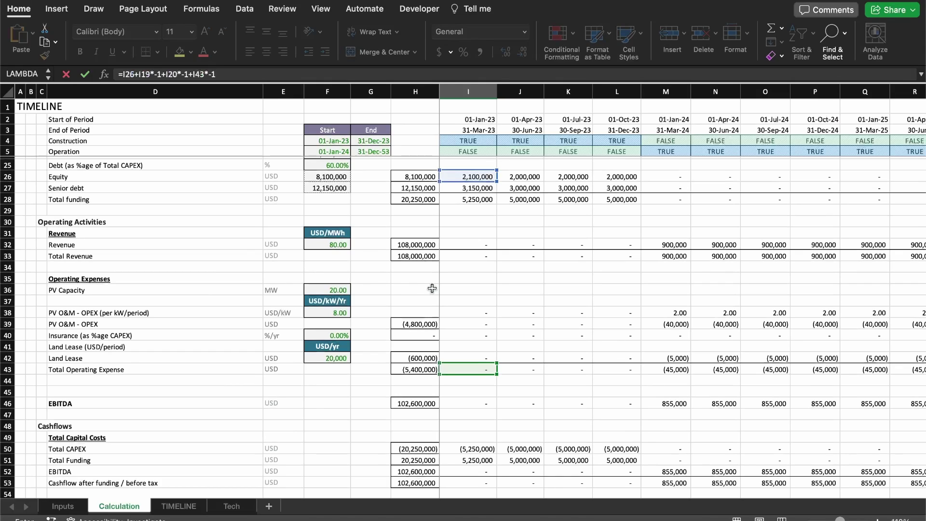
pyautogui.scroll(-3, 496, 387)
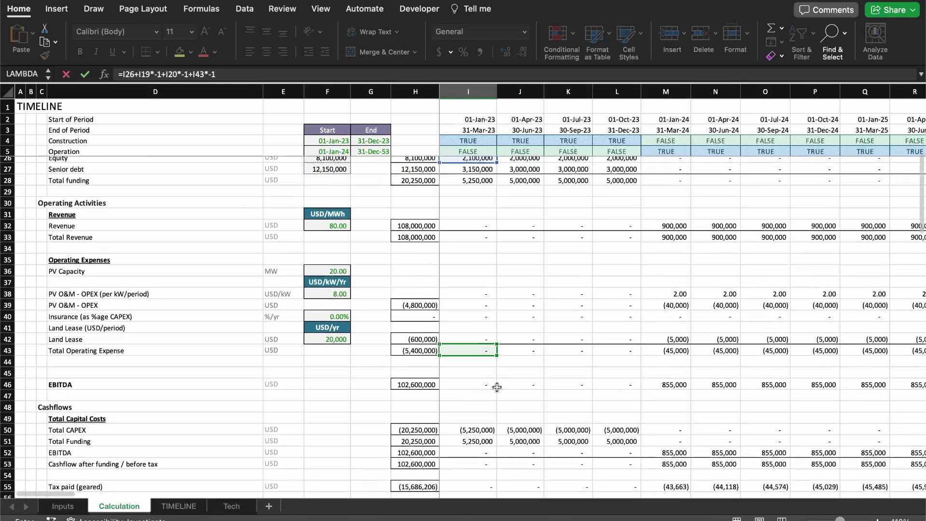
pyautogui.scroll(-3, 496, 387)
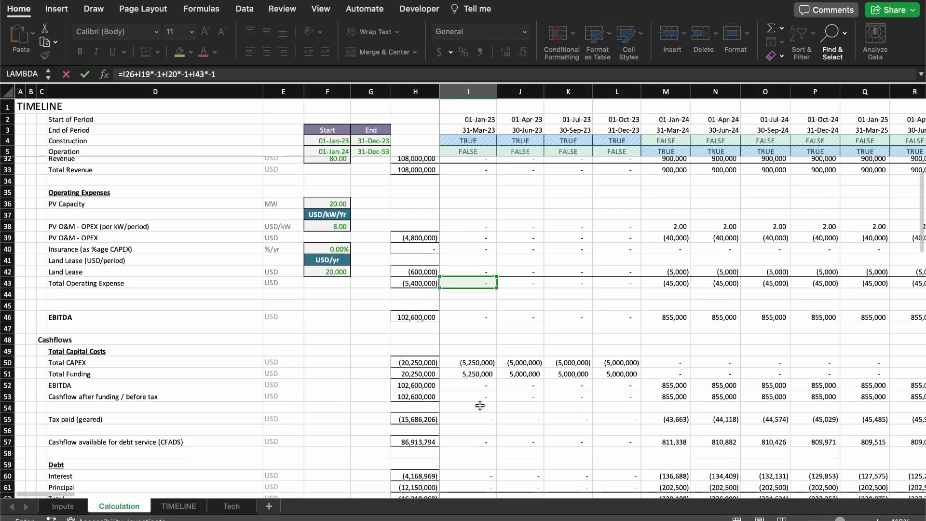
pyautogui.click(476, 418)
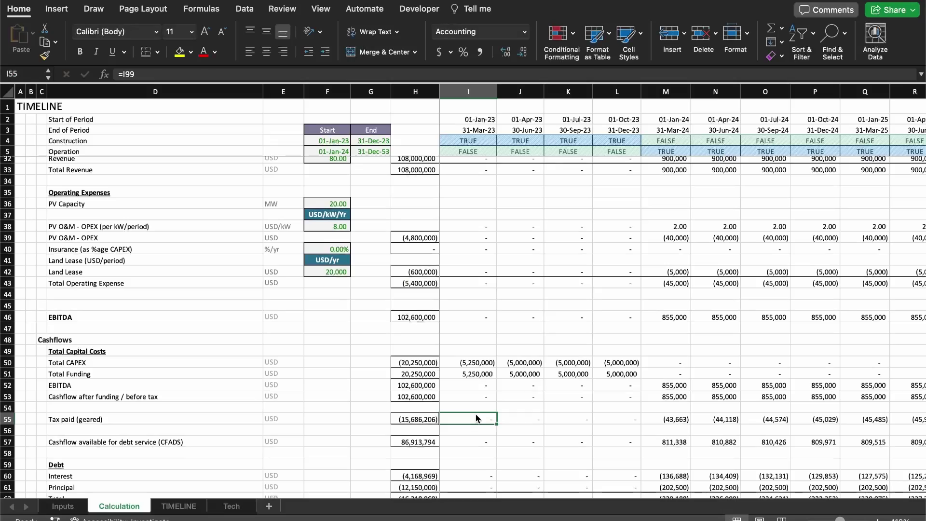
pyautogui.scroll(-15, 476, 417)
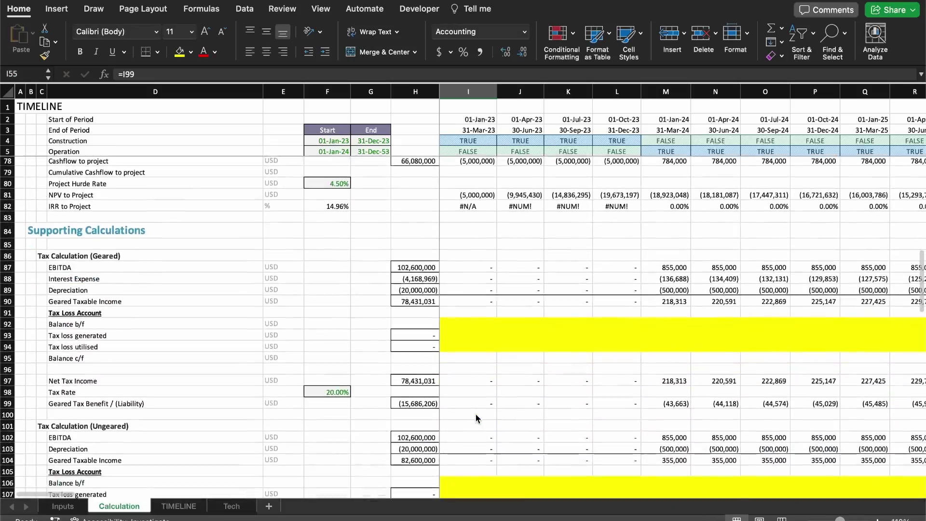
pyautogui.scroll(-10, 477, 418)
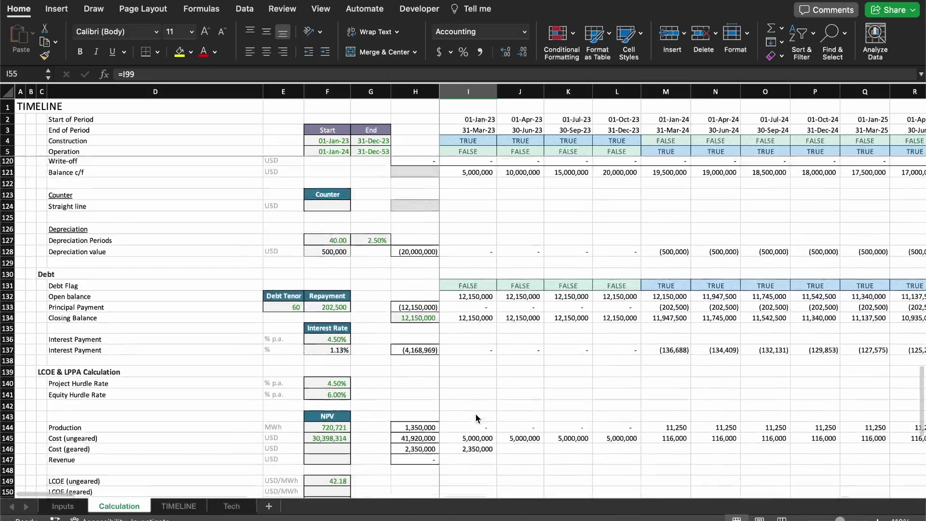
pyautogui.click(475, 349)
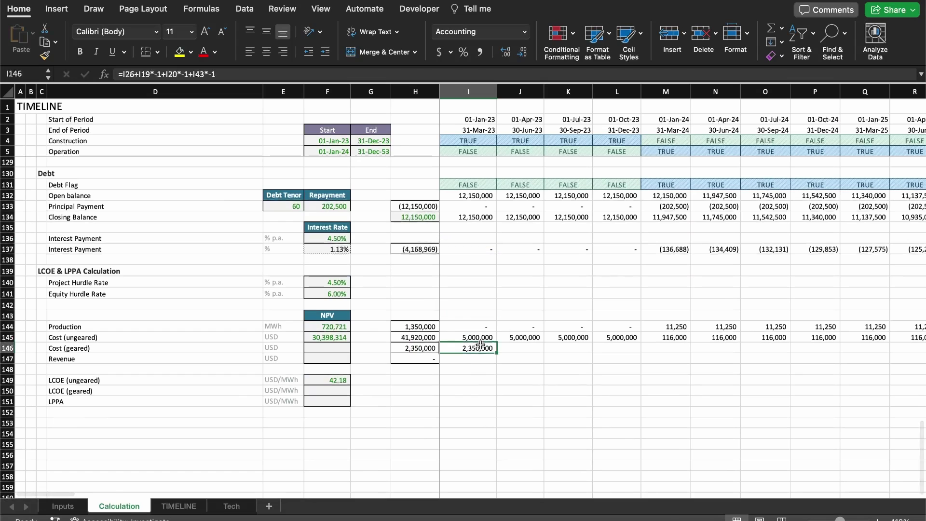
# - Add geared tax paid I55 and total debt service I62 to the I146 formula
pyautogui.click(288, 74)
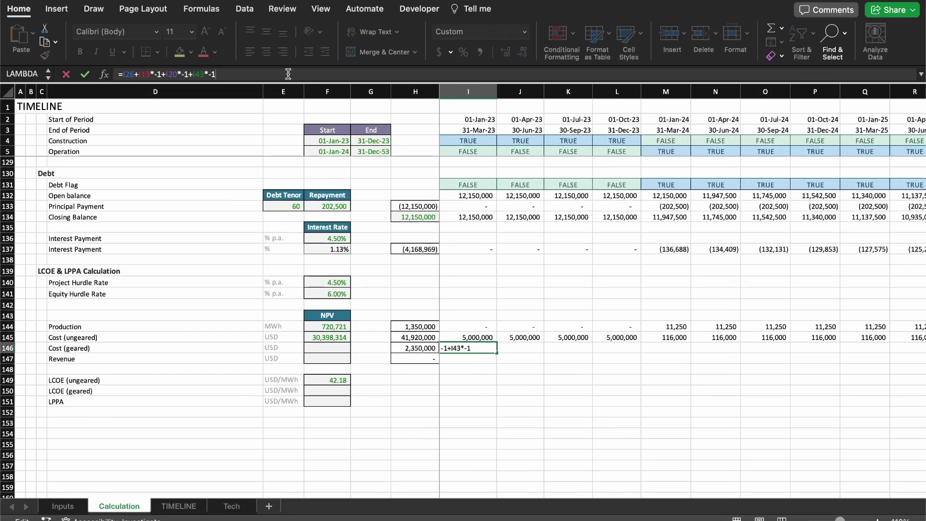
pyautogui.scroll(20, 453, 288)
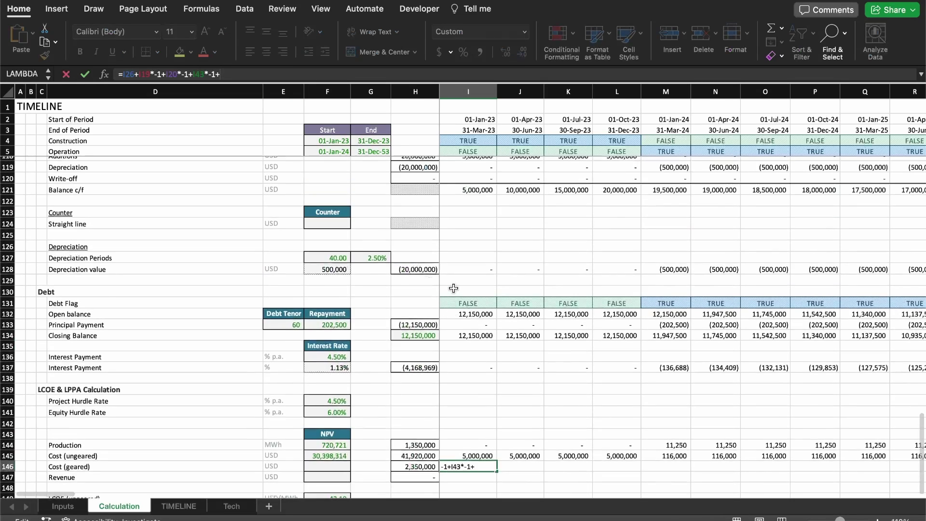
pyautogui.scroll(4, 453, 287)
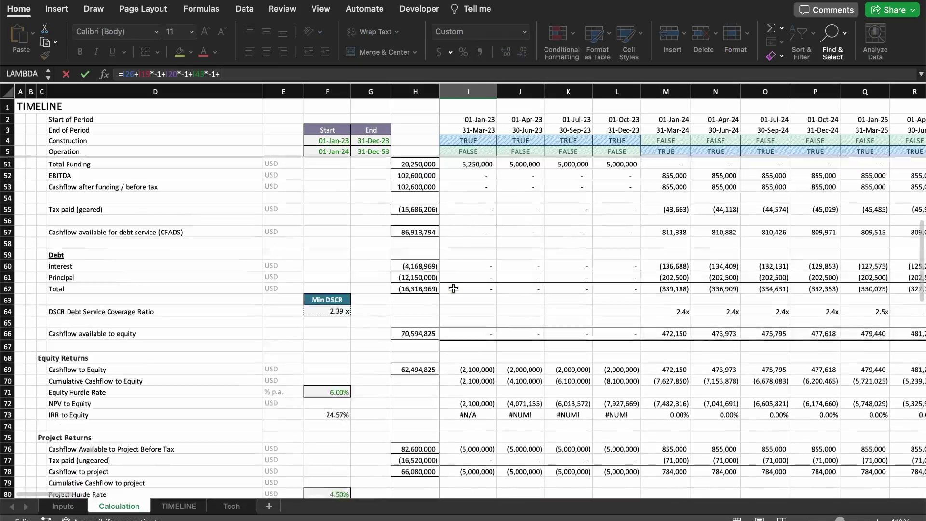
pyautogui.hscroll(2, 453, 287)
pyautogui.scroll(5, 453, 287)
pyautogui.hscroll(-2, 454, 288)
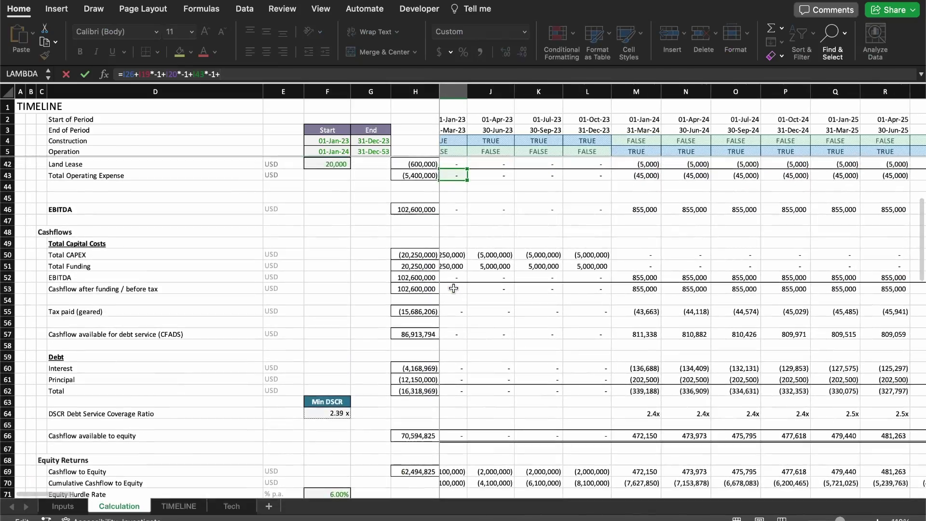
pyautogui.scroll(-5, 453, 288)
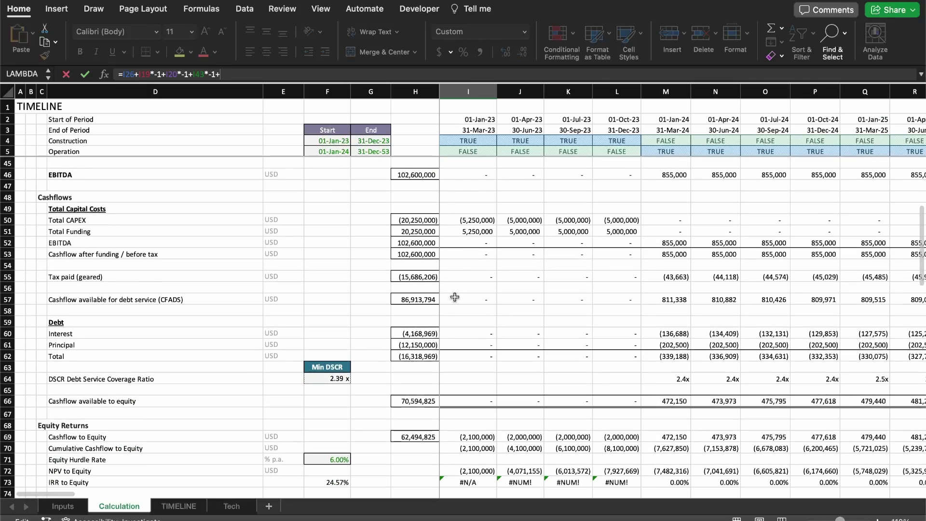
pyautogui.click(467, 274)
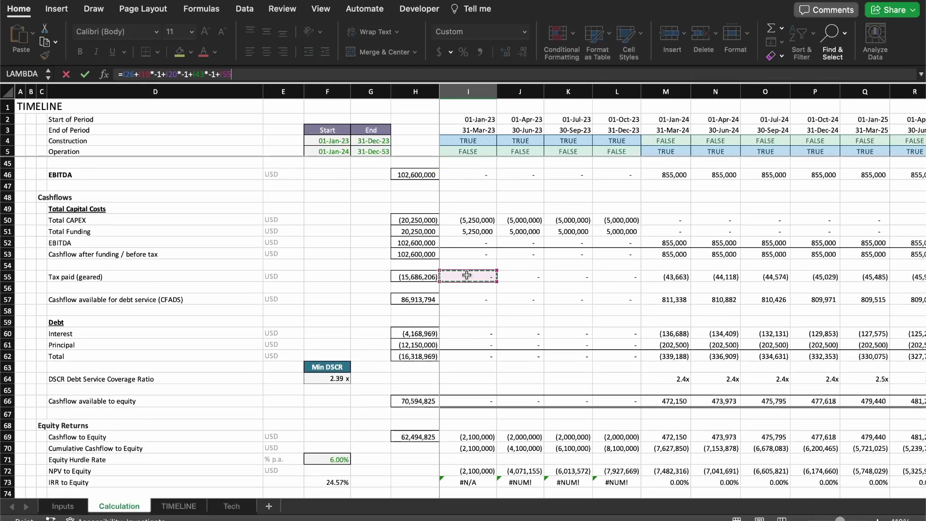
pyautogui.write('*')
pyautogui.click(482, 355)
pyautogui.write('*')
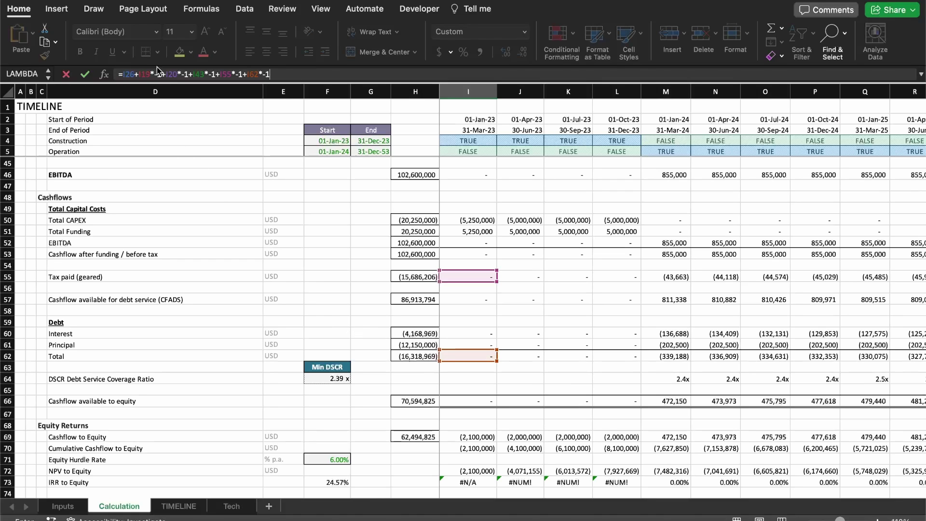
# - Regroup the deductions as (I19+I20+I43+I55+I62)*-1, dropping the separate minus-one factors
pyautogui.scroll(-5, 496, 376)
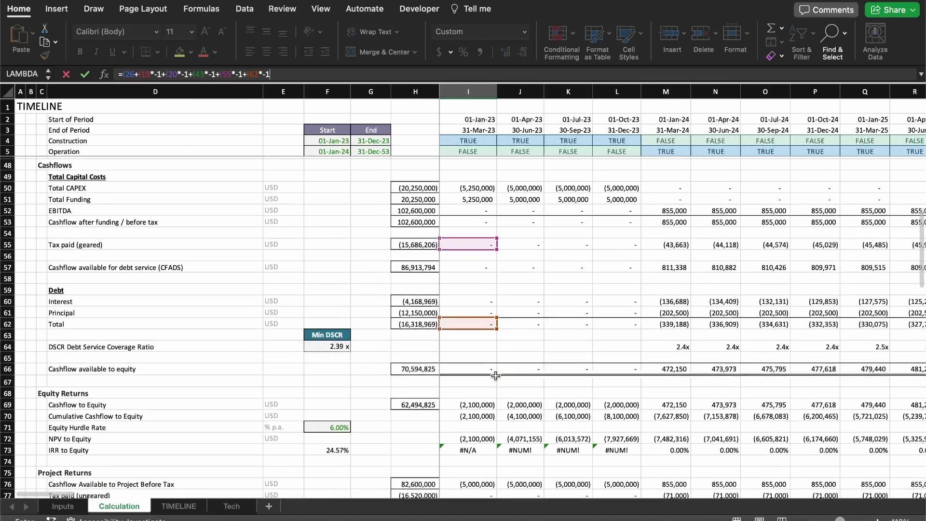
pyautogui.scroll(5, 495, 375)
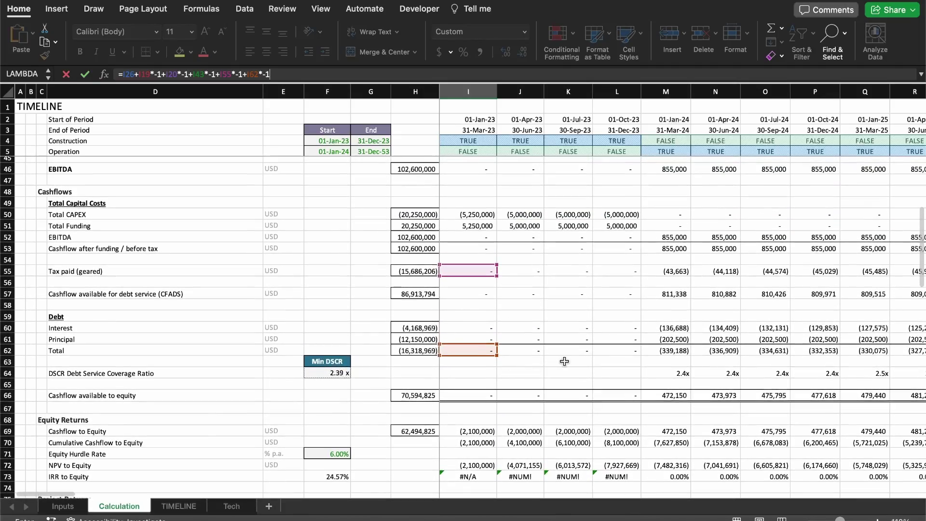
pyautogui.scroll(2, 580, 272)
pyautogui.scroll(9, 580, 272)
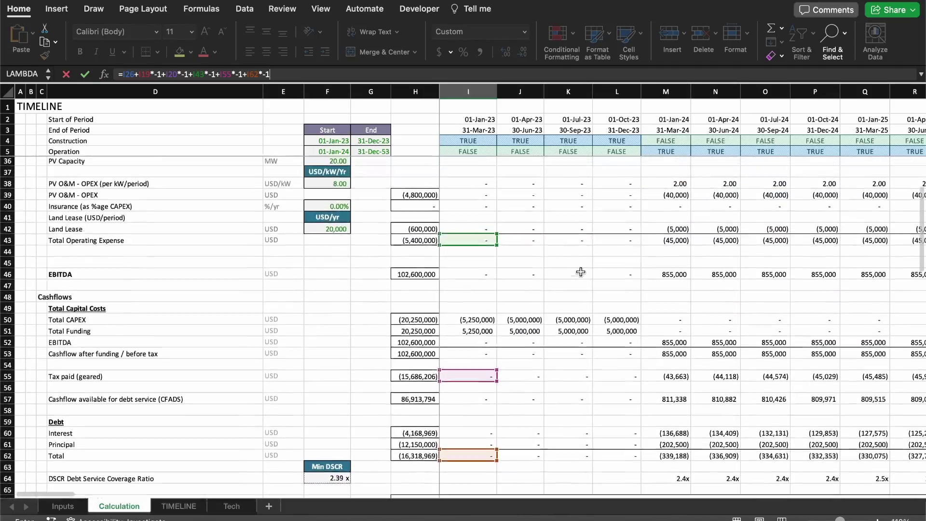
pyautogui.scroll(5, 595, 261)
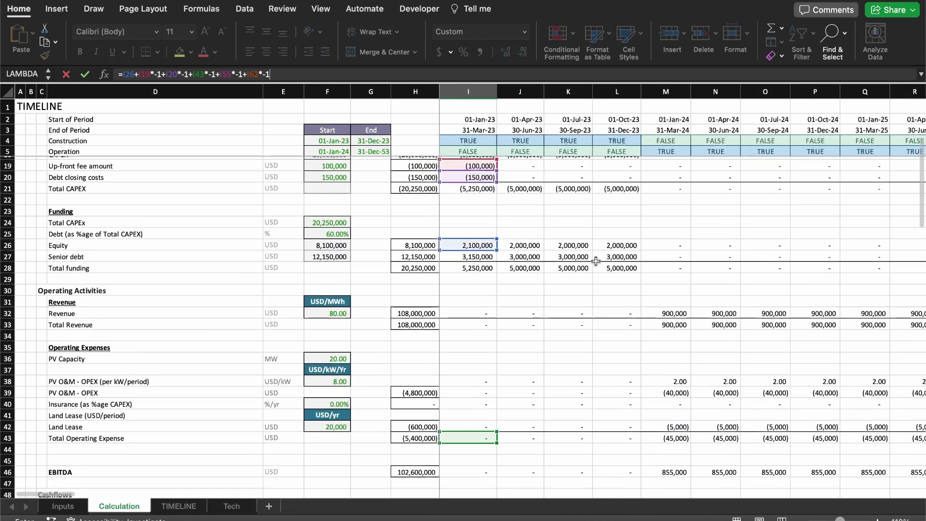
pyautogui.scroll(3, 545, 249)
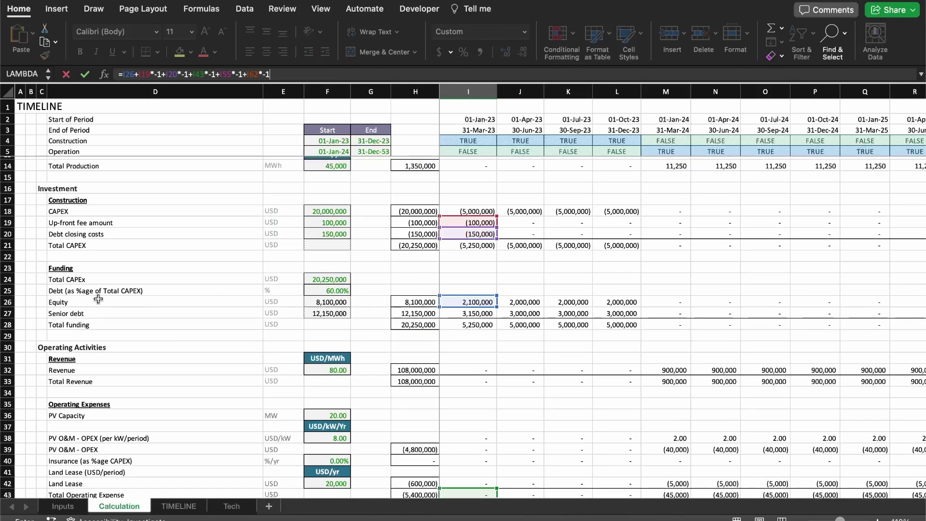
pyautogui.click(140, 71)
pyautogui.write('*')
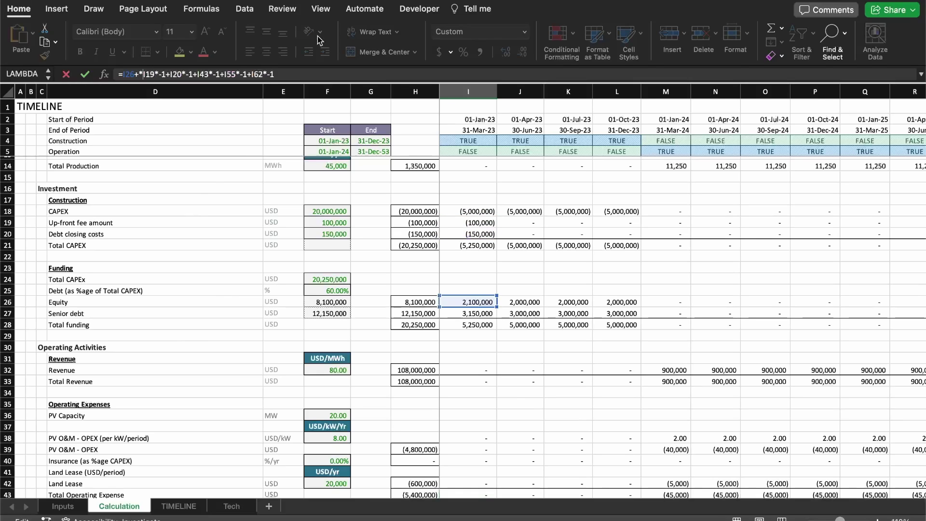
pyautogui.press('BackSpace')
pyautogui.write('(')
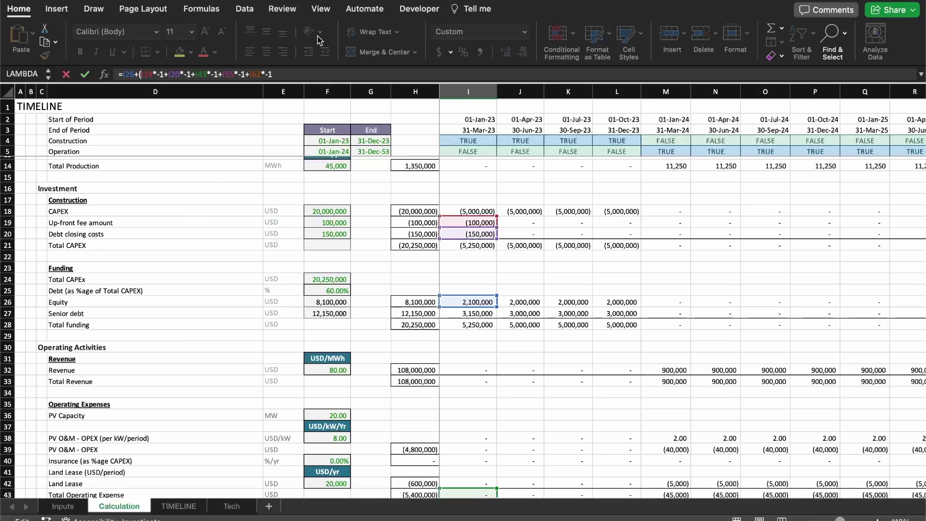
pyautogui.press('Delete')
pyautogui.press('Delete')
pyautogui.press('Delete')
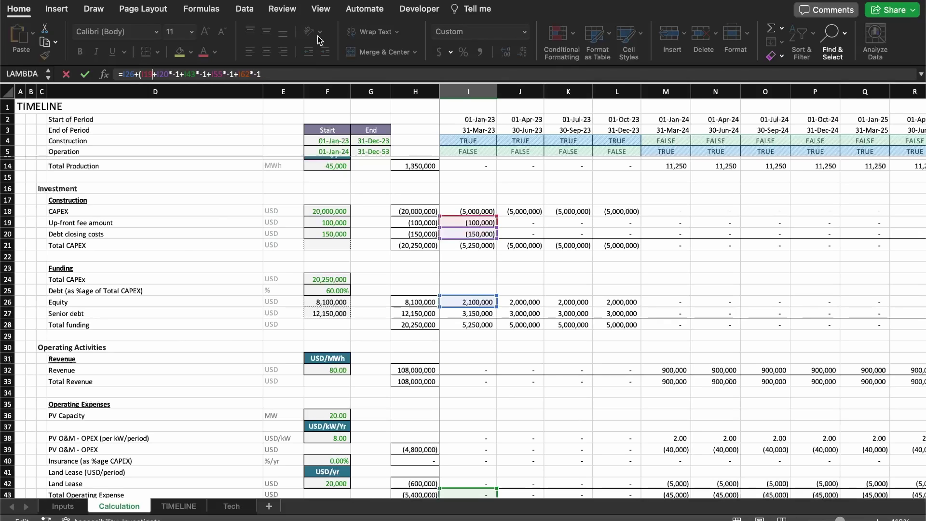
pyautogui.press('Delete')
pyautogui.press('Delete')
pyautogui.press('Delete')
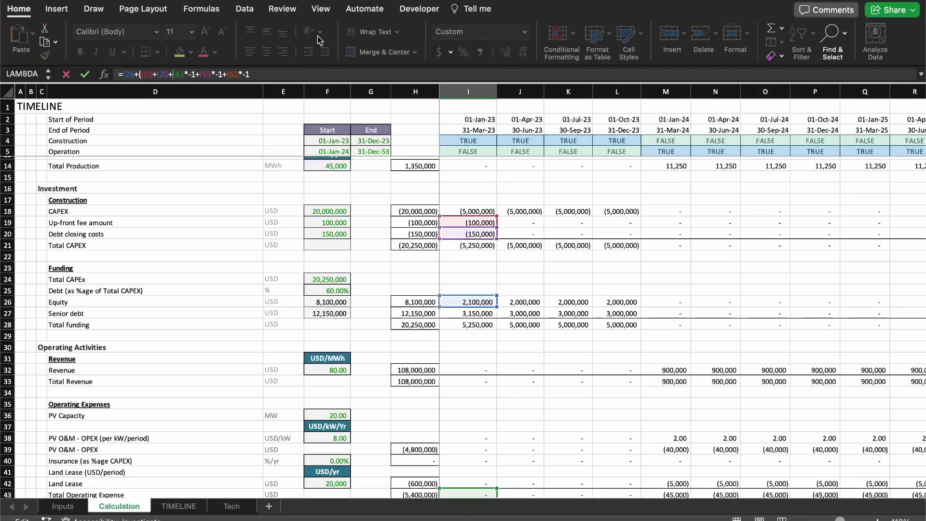
pyautogui.press('Delete')
pyautogui.press('Delete')
pyautogui.press('Delete')
pyautogui.press('Delete')
pyautogui.press('Delete')
pyautogui.press('Delete')
# - Commit the geared cost formula and fill it right across I146:FD146
pyautogui.press('Return')
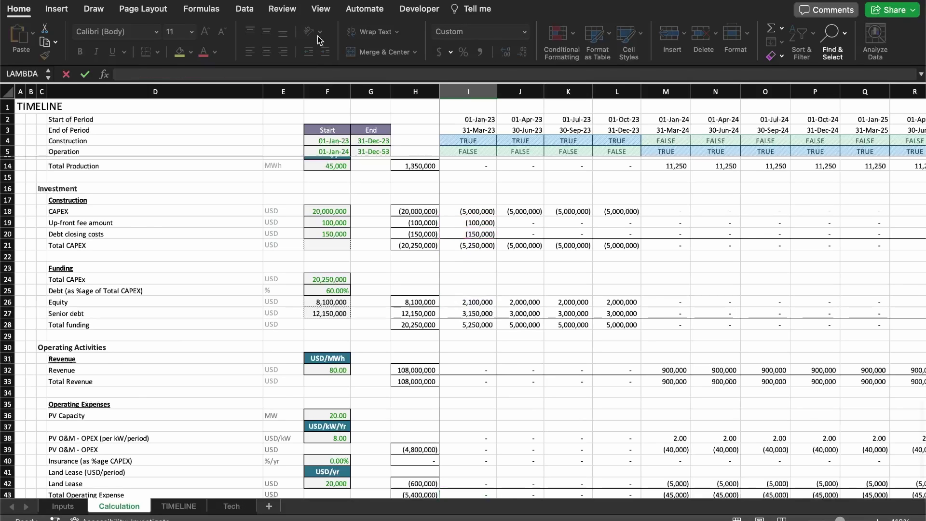
pyautogui.press('Up')
pyautogui.hotkey('ctrl', 'shift', 'Right')
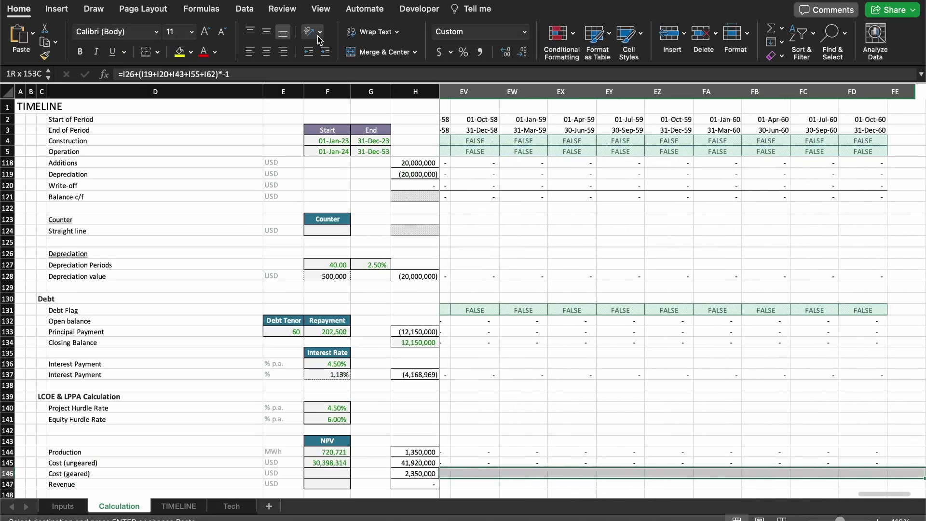
pyautogui.hotkey('ctrl', 'r')
pyautogui.press('Left')
# - Check the copied formulas, the 45,755,175 geared total and the first ungeared cost formula
pyautogui.press('Right')
pyautogui.press('Right')
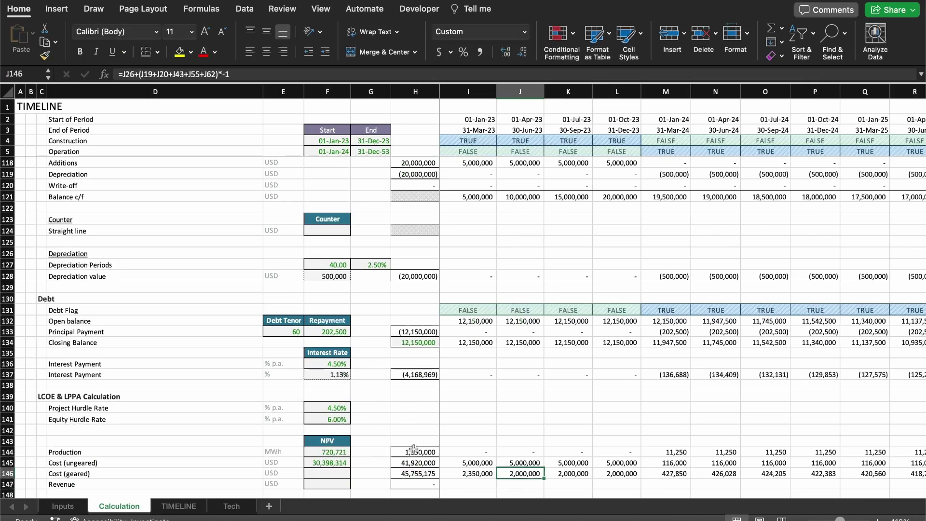
pyautogui.press('Left')
pyautogui.press('Left')
pyautogui.press('Up')
pyautogui.press('Right')
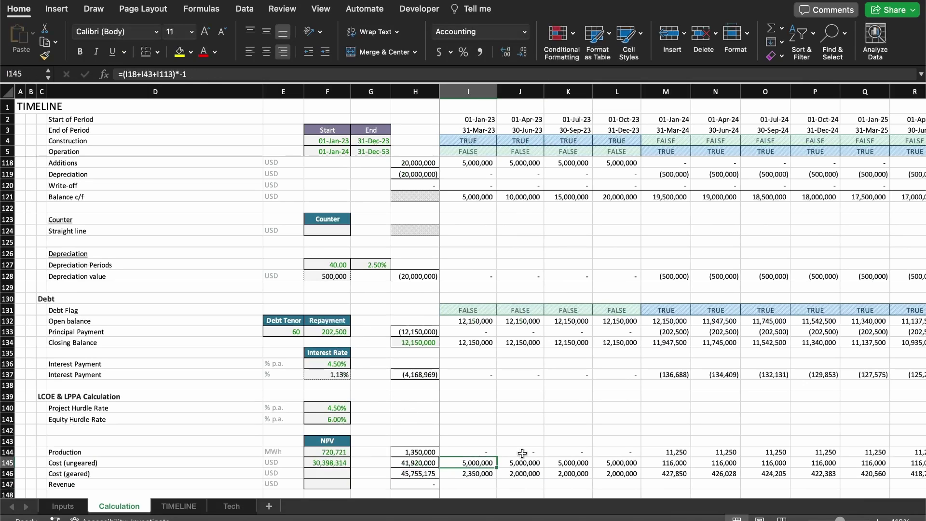
pyautogui.press('Left')
pyautogui.hotkey('shift', 'space')
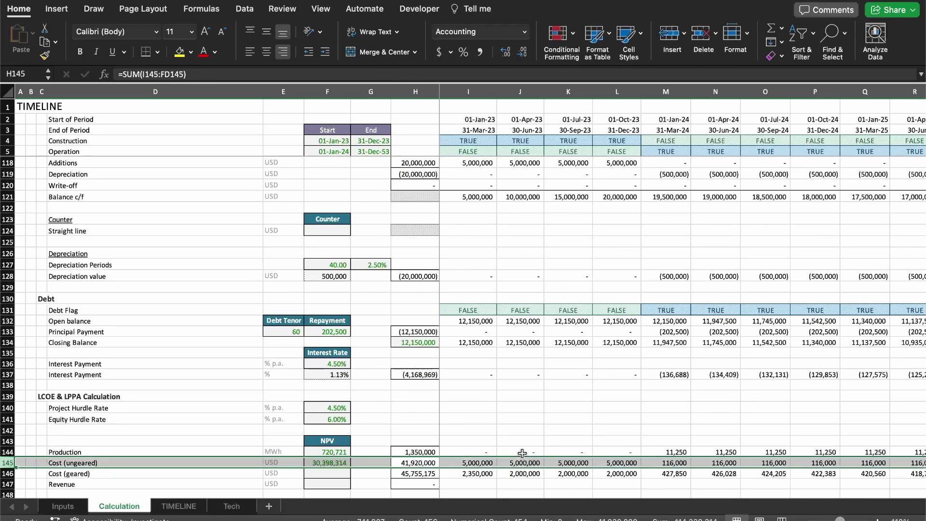
pyautogui.press('Left')
pyautogui.press('Right')
pyautogui.press('Right')
pyautogui.press('F2')
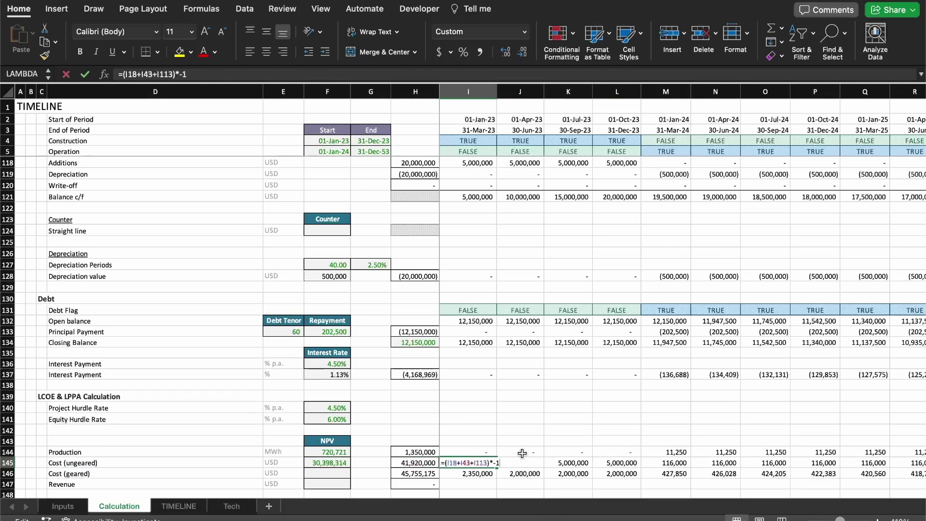
pyautogui.scroll(8, 511, 392)
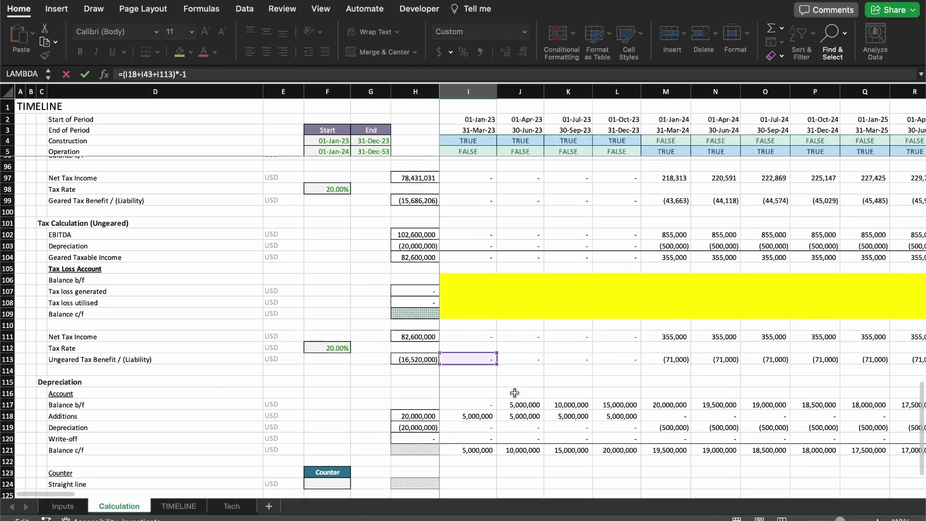
pyautogui.scroll(7, 515, 392)
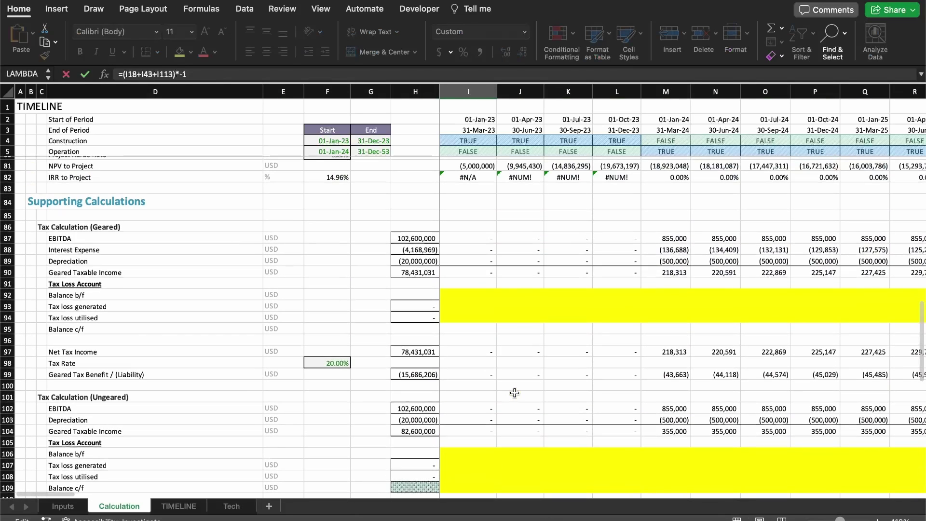
pyautogui.scroll(3, 514, 392)
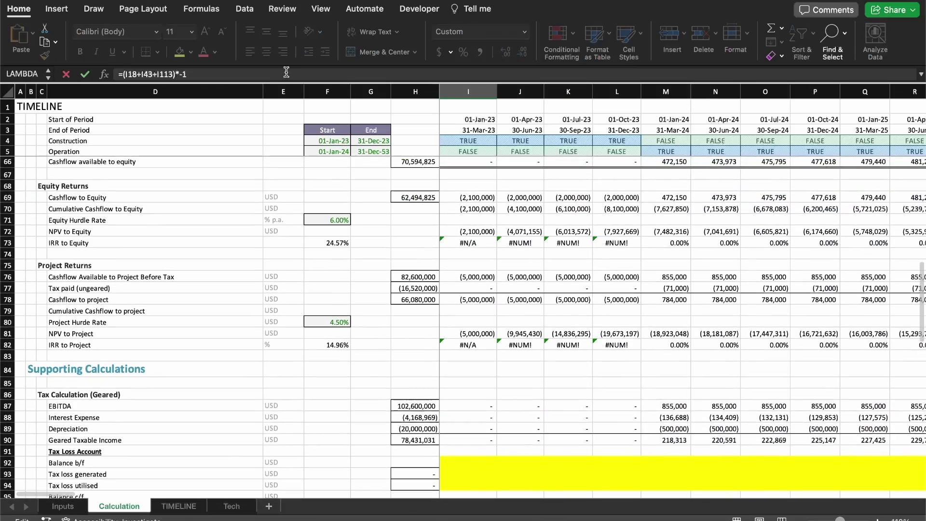
pyautogui.click(290, 75)
pyautogui.scroll(4, 488, 286)
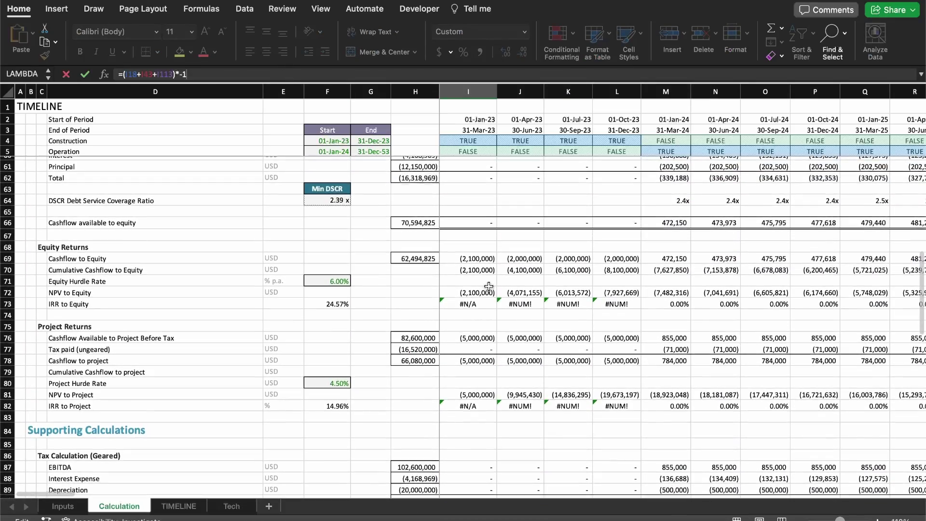
pyautogui.scroll(4, 488, 286)
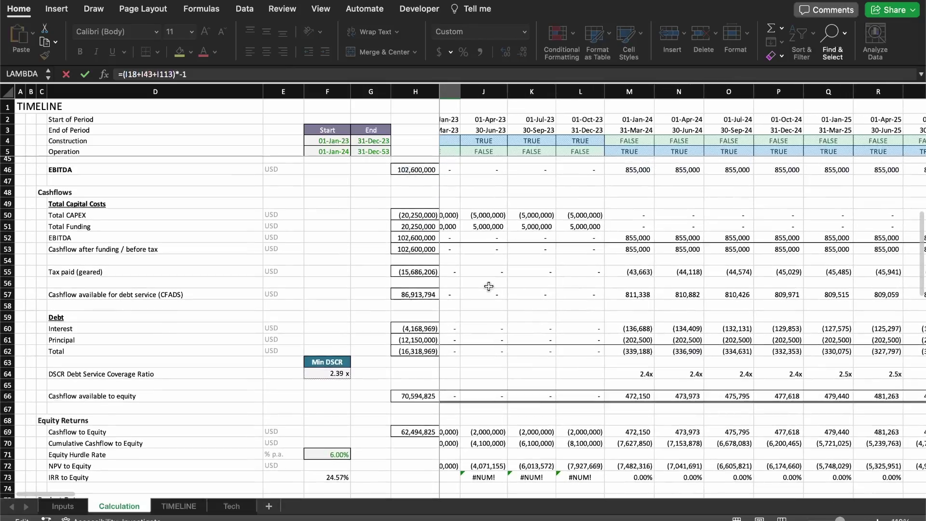
pyautogui.scroll(7, 488, 286)
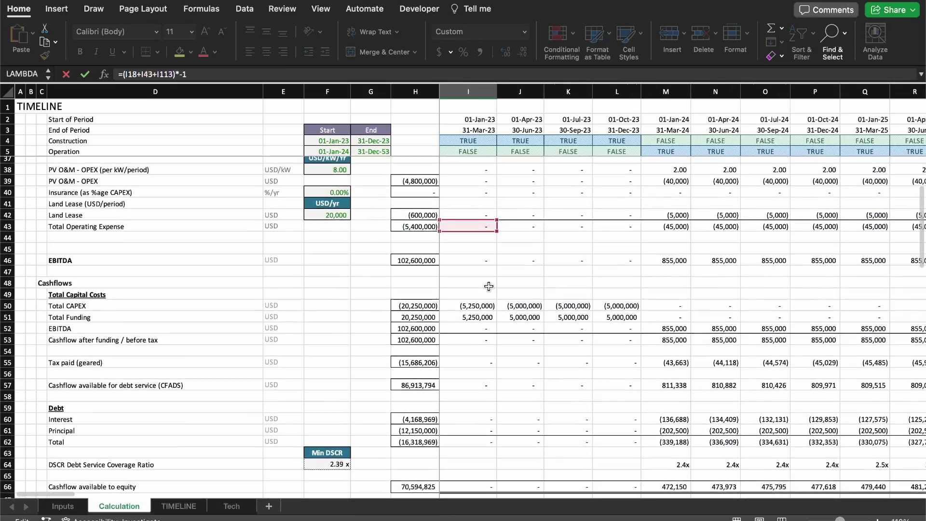
pyautogui.scroll(5, 488, 286)
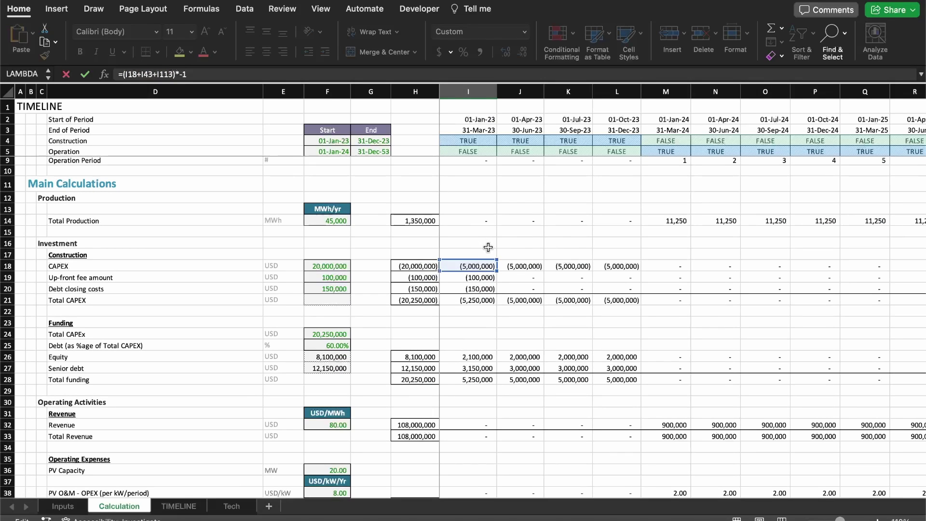
pyautogui.scroll(-5, 484, 307)
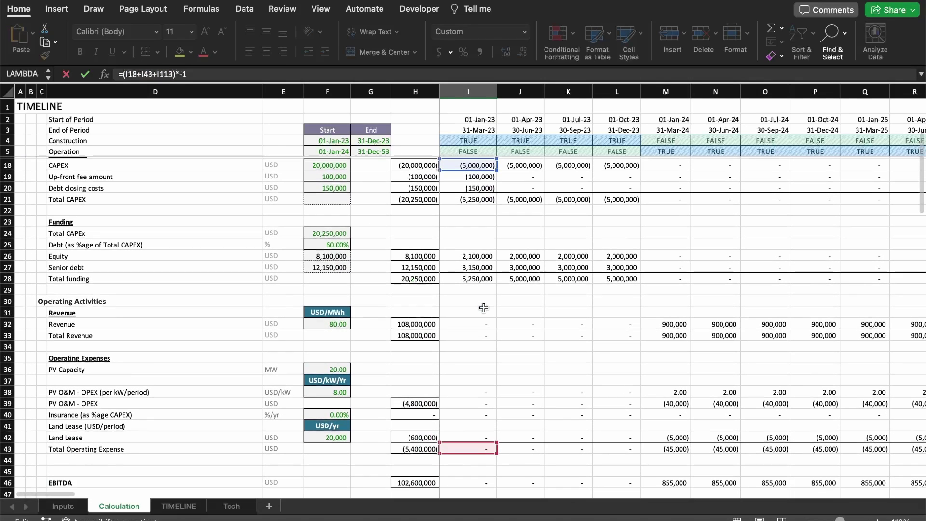
pyautogui.scroll(-2, 483, 308)
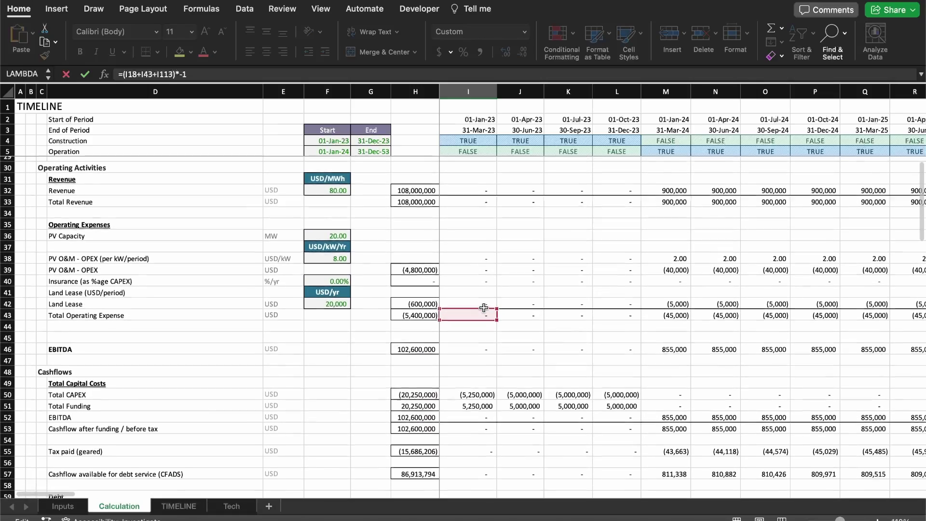
pyautogui.scroll(-4, 484, 308)
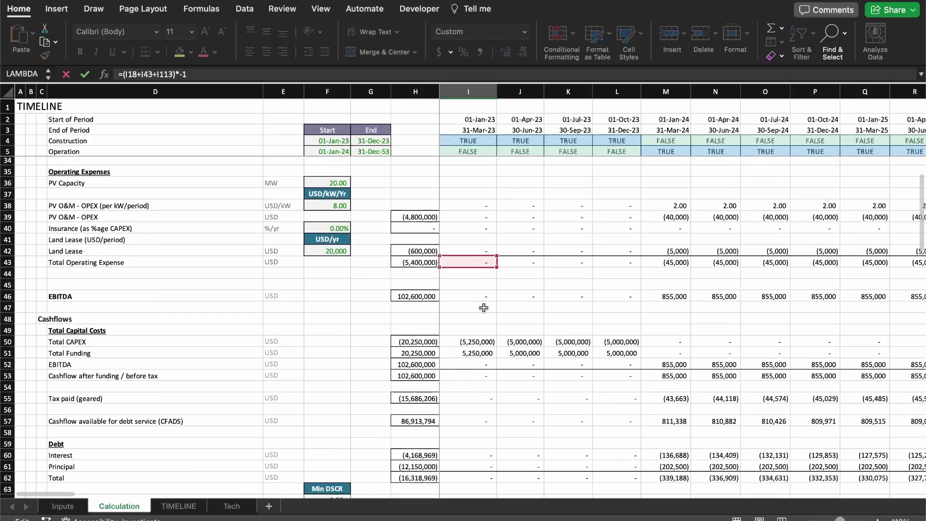
pyautogui.scroll(-3, 484, 307)
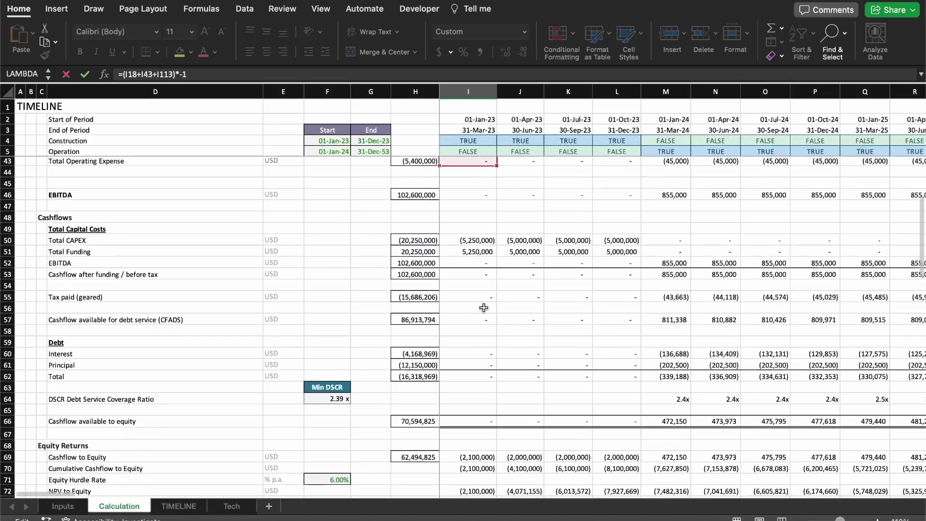
pyautogui.scroll(-12, 483, 308)
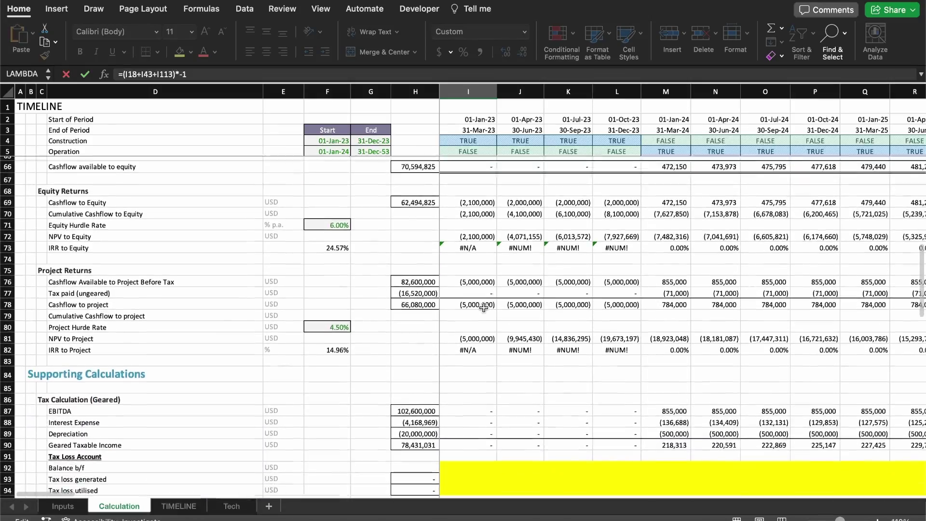
pyautogui.scroll(-4, 484, 308)
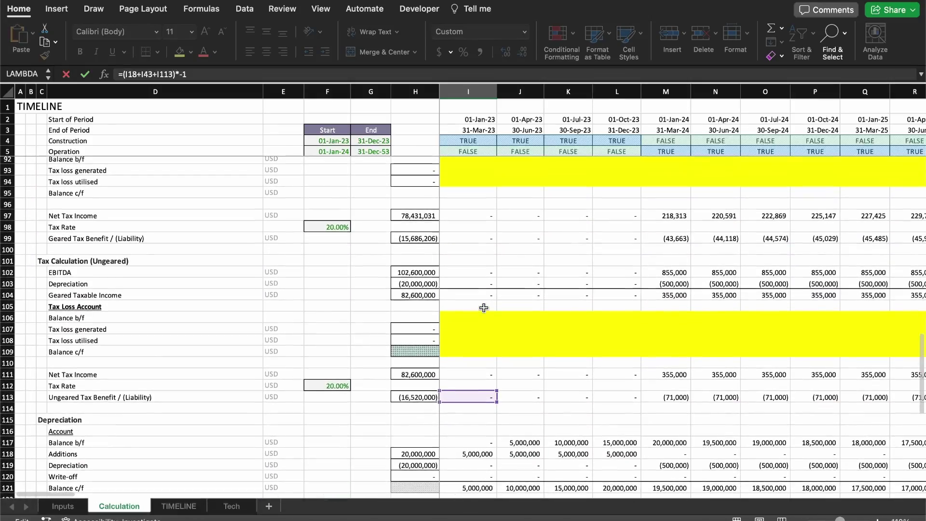
pyautogui.press('Escape')
# - Commit the F146 XNPV giving 30,099,693 and copy the LCOE formula down to F150
pyautogui.press('Return')
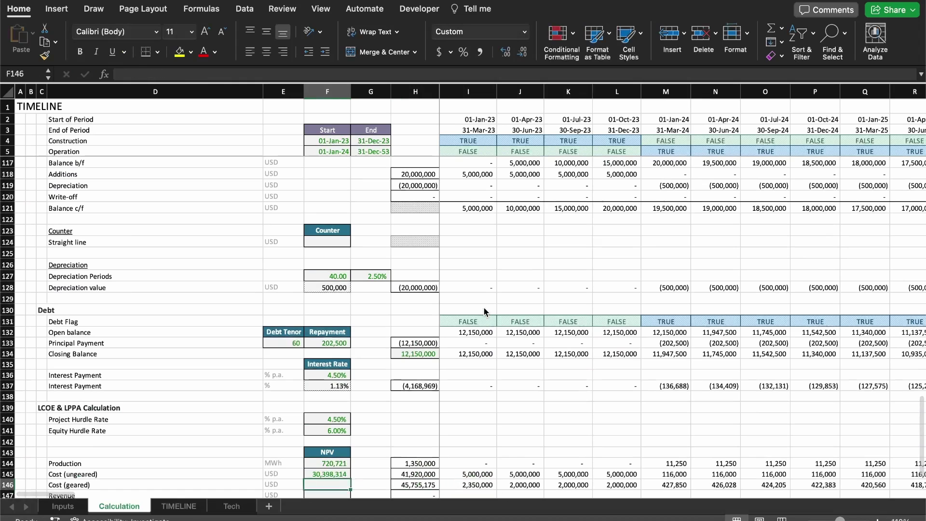
pyautogui.scroll(-5, 483, 311)
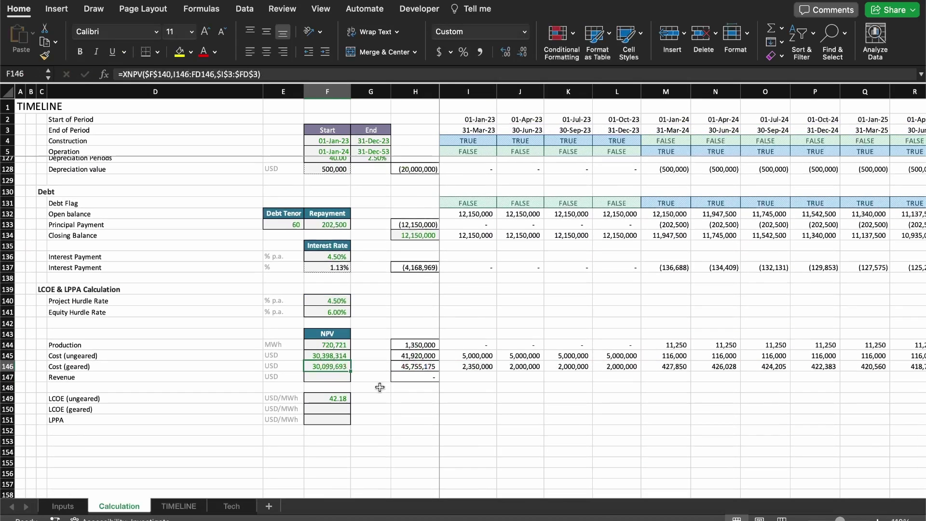
pyautogui.click(329, 410)
pyautogui.hotkey('ctrl', 'd')
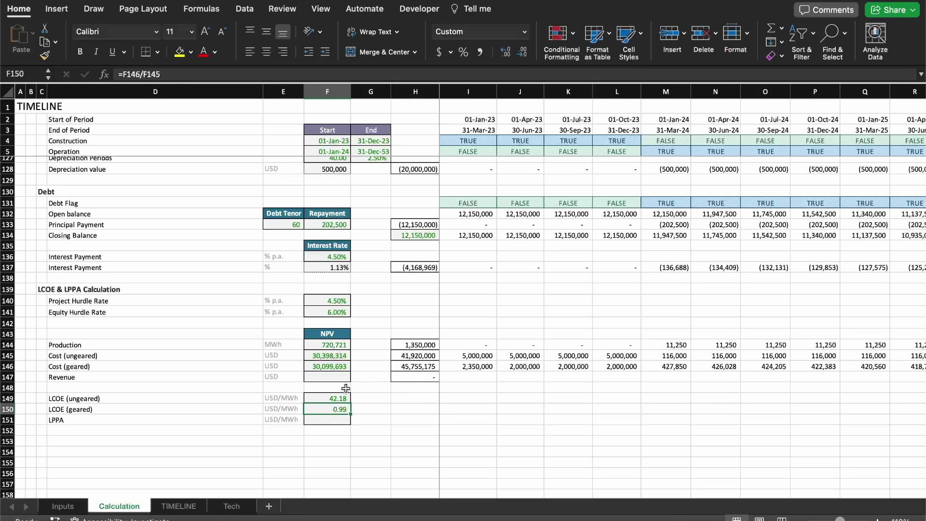
# - Lock the production NPV as $F$144 in F149 and refill F150, giving geared LCOE 41.76 USD/MWh
pyautogui.press('Up')
pyautogui.press('F2')
pyautogui.press('F4')
pyautogui.press('Return')
pyautogui.hotkey('ctrl', 'd')
pyautogui.press('Up')
pyautogui.press('F2')
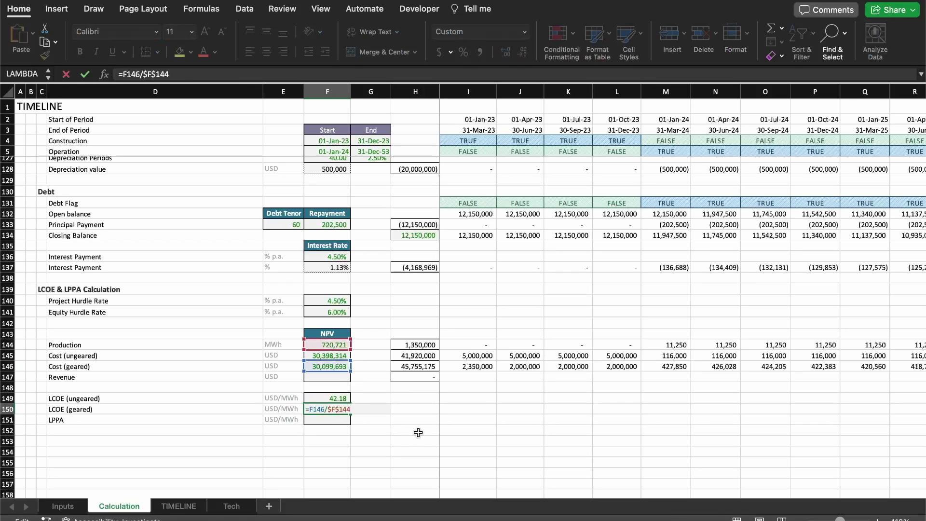
pyautogui.press('Return')
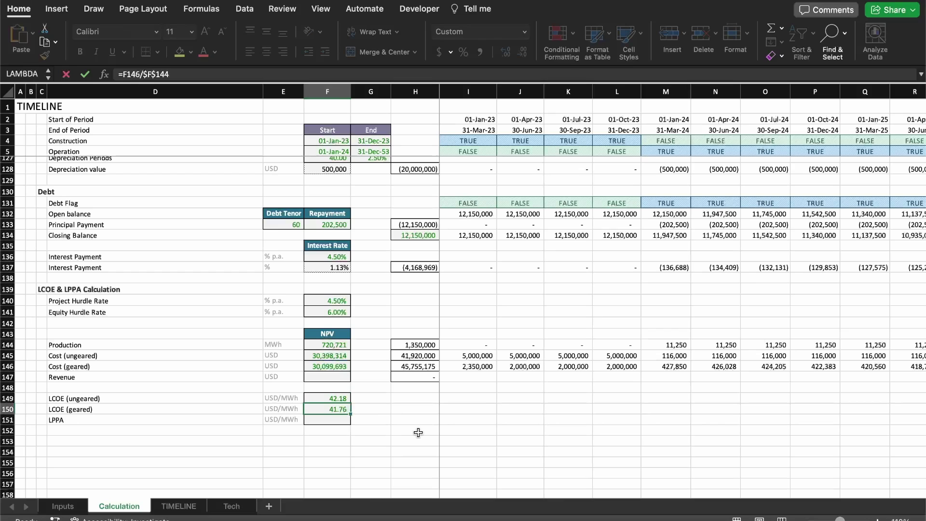
pyautogui.press('Right')
pyautogui.press('Right')
pyautogui.press('Right')
pyautogui.press('Up')
pyautogui.press('Up')
pyautogui.press('Up')
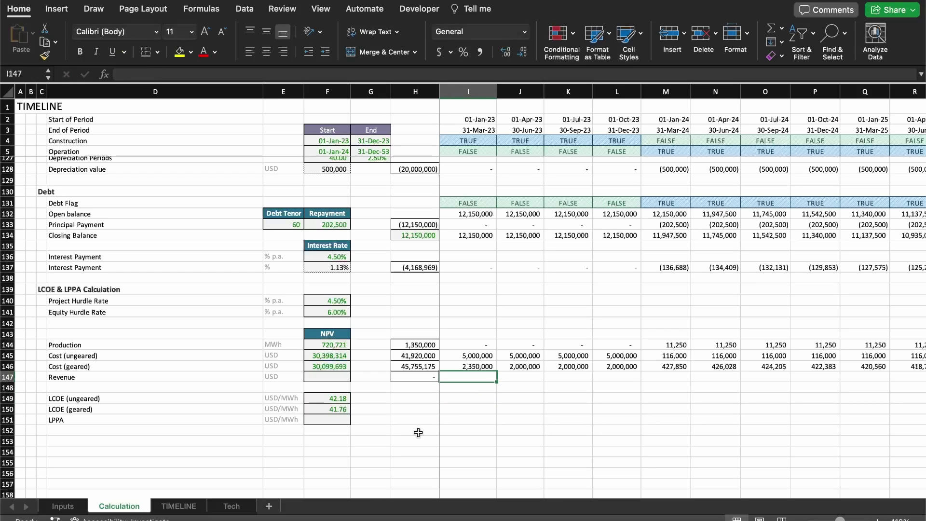
pyautogui.press('Left')
pyautogui.press('Left')
pyautogui.press('Left')
pyautogui.press('Up')
pyautogui.press('Up')
pyautogui.press('Up')
pyautogui.press('Up')
pyautogui.press('Up')
pyautogui.press('Up')
pyautogui.press('Up')
pyautogui.press('Up')
pyautogui.press('Up')
pyautogui.press('Up')
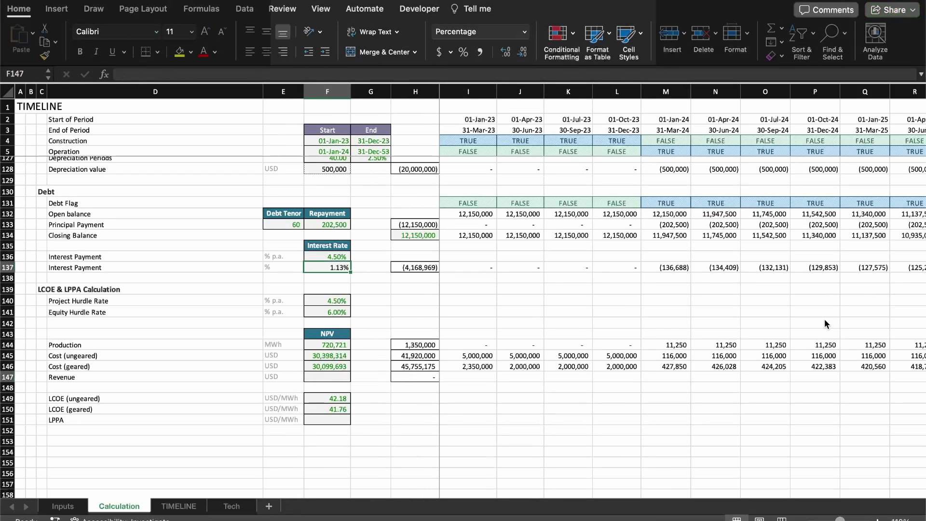
pyautogui.press('Left')
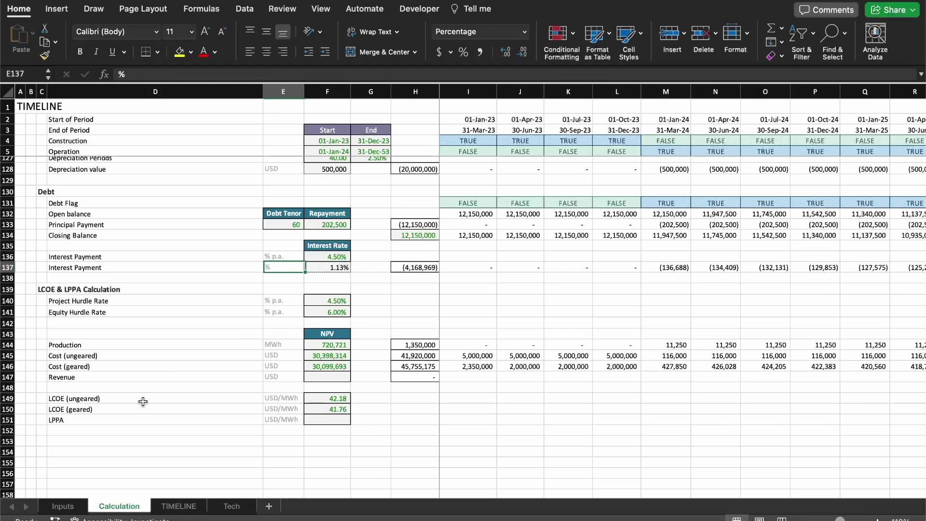
pyautogui.press('Down')
pyautogui.press('Down')
pyautogui.press('Down')
pyautogui.press('Down')
pyautogui.press('Down')
pyautogui.press('Down')
pyautogui.press('Down')
pyautogui.press('Down')
pyautogui.press('Down')
pyautogui.press('Down')
pyautogui.press('Down')
pyautogui.press('Down')
pyautogui.press('Down')
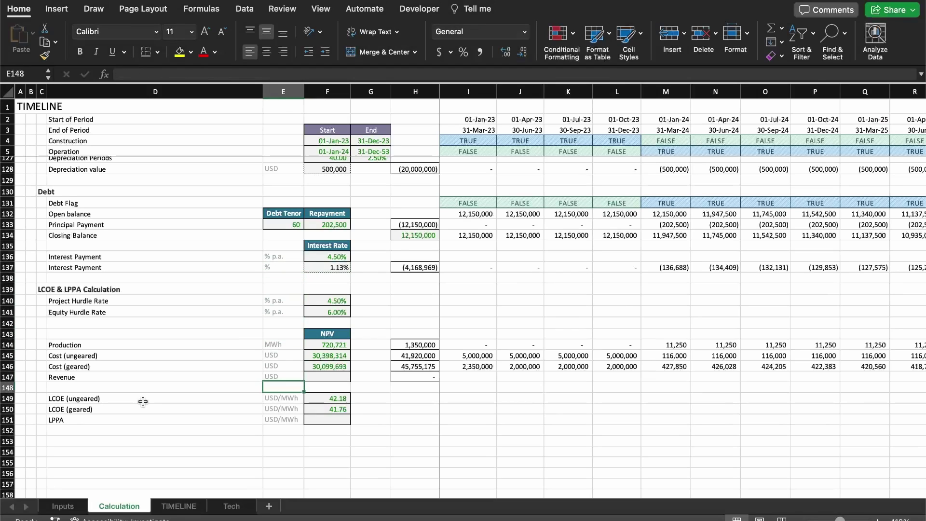
pyautogui.press('Right')
pyautogui.write('=F146/$F$144')
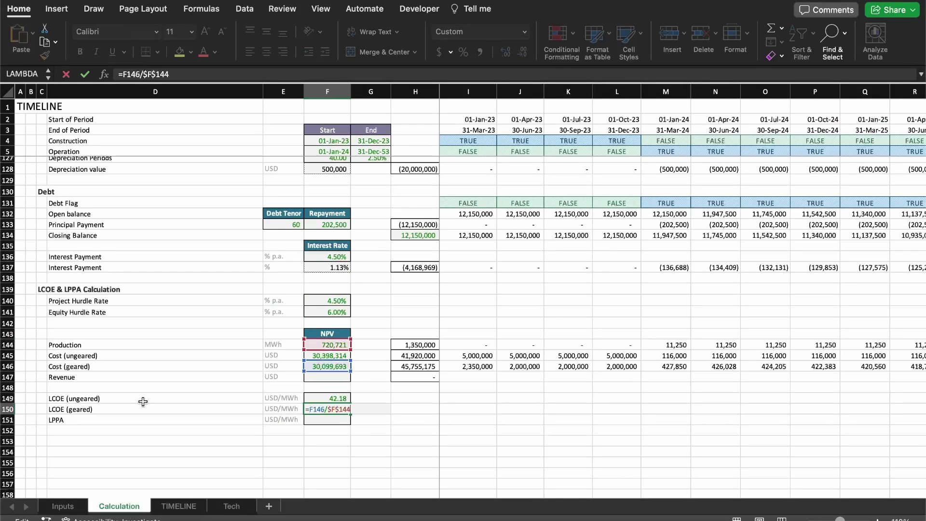
pyautogui.press('Return')
pyautogui.press('Up')
pyautogui.press('Up')
pyautogui.press('Up')
pyautogui.press('Up')
pyautogui.press('Up')
pyautogui.press('F2')
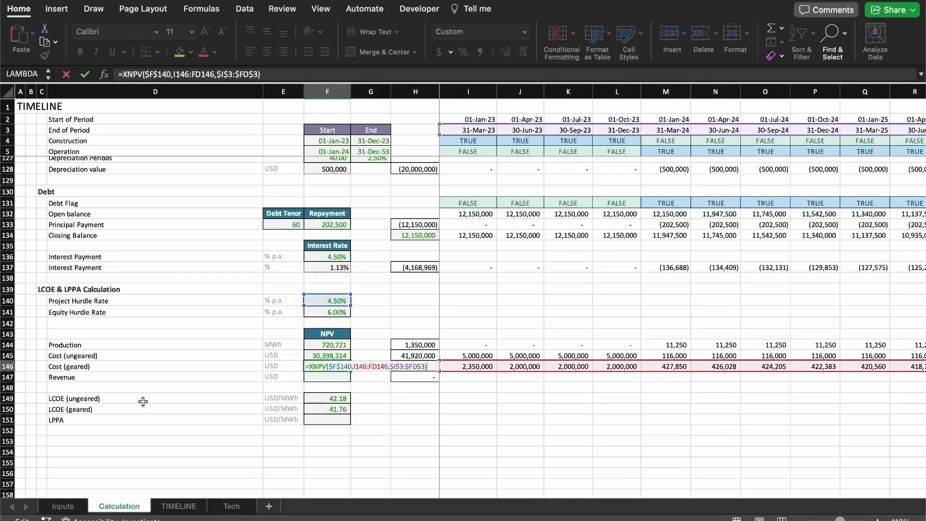
pyautogui.press('Return')
pyautogui.press('Up')
pyautogui.press('Up')
pyautogui.press('Up')
pyautogui.press('Up')
pyautogui.press('Up')
pyautogui.press('Up')
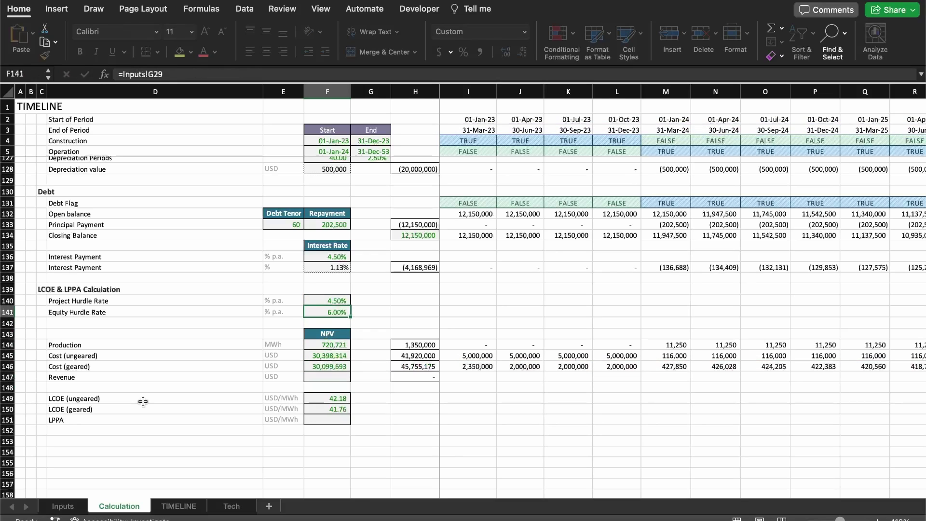
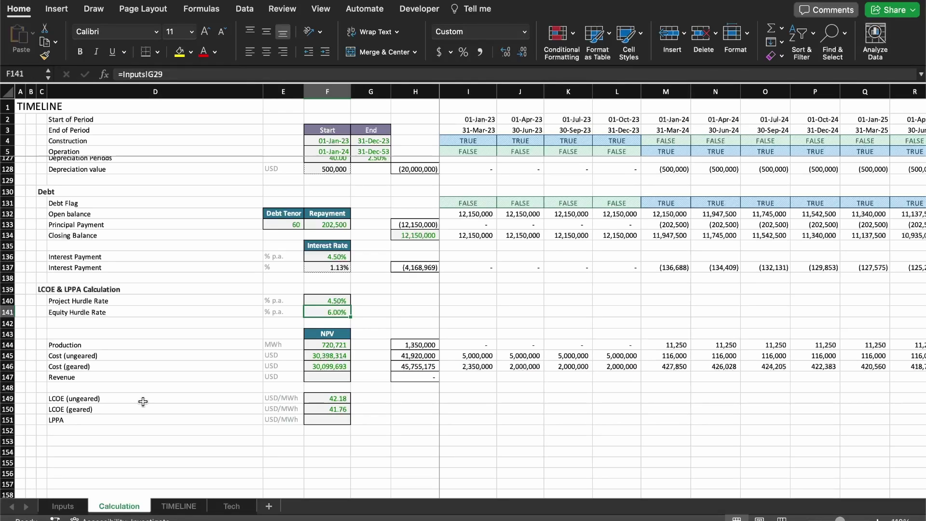
# - Insert a blank row below Production and fill it with the MWh unit and Production label
pyautogui.press('Down')
pyautogui.press('Down')
pyautogui.press('Down')
pyautogui.press('Down')
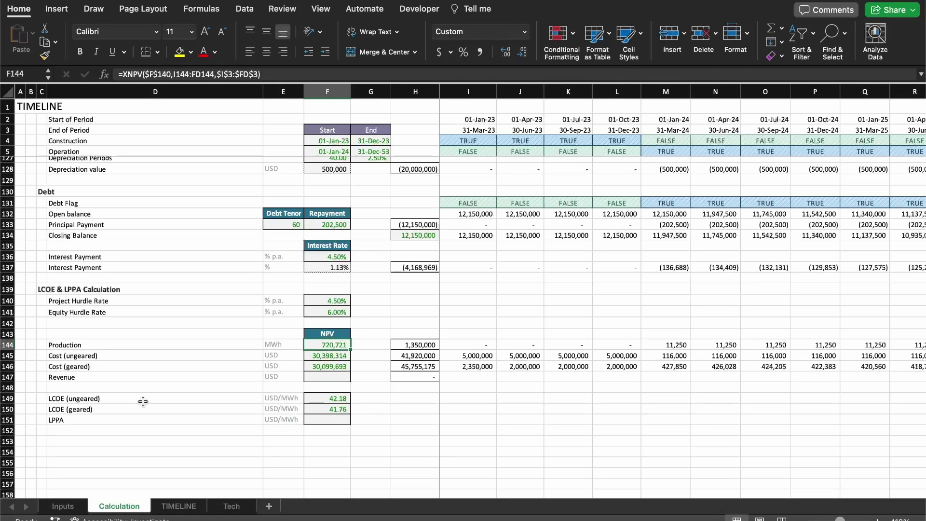
pyautogui.hotkey('shift', 'space')
pyautogui.hotkey('ctrl', 'shift', '+')
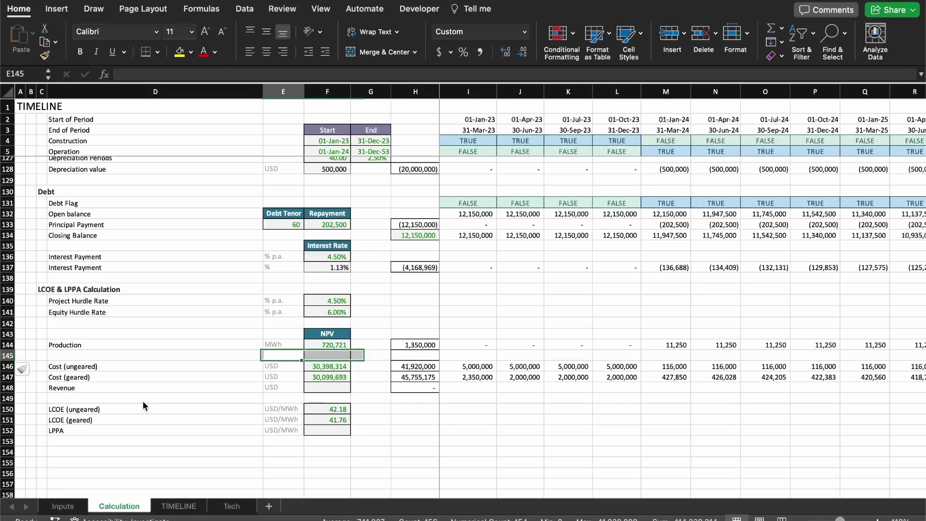
pyautogui.press('Left')
pyautogui.press('Right')
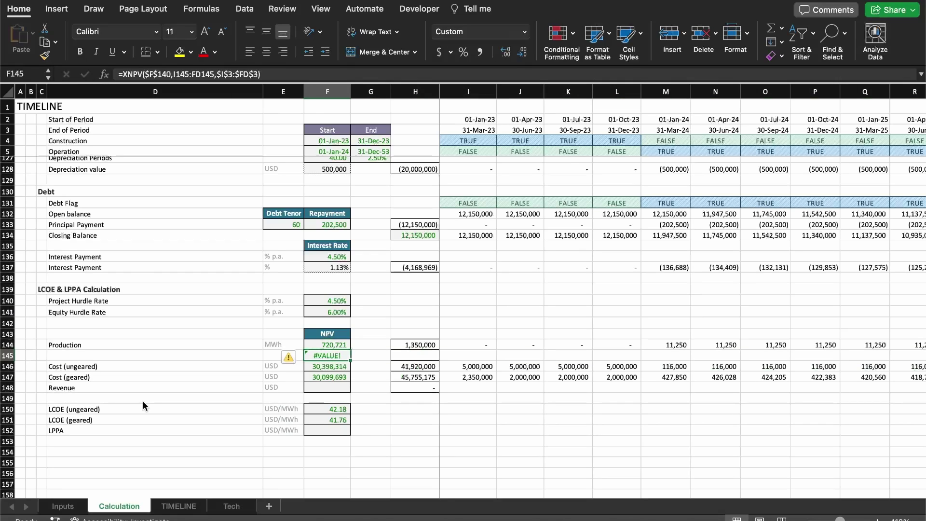
pyautogui.press('Left')
pyautogui.hotkey('ctrl', 'd')
pyautogui.press('Left')
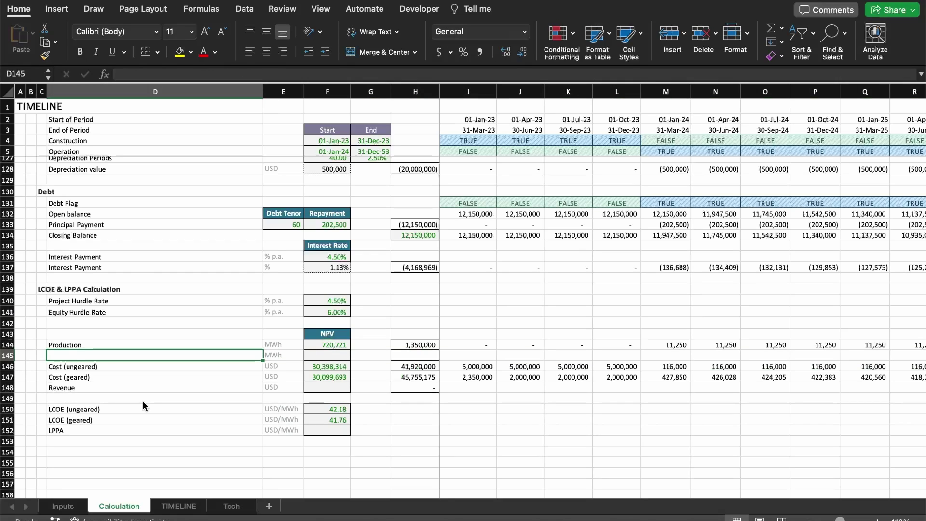
pyautogui.hotkey('ctrl', 'd')
pyautogui.press('Up')
# - Rename the two labels to Production (ungeared) and Production (geared)
pyautogui.press('F2')
pyautogui.write('(')
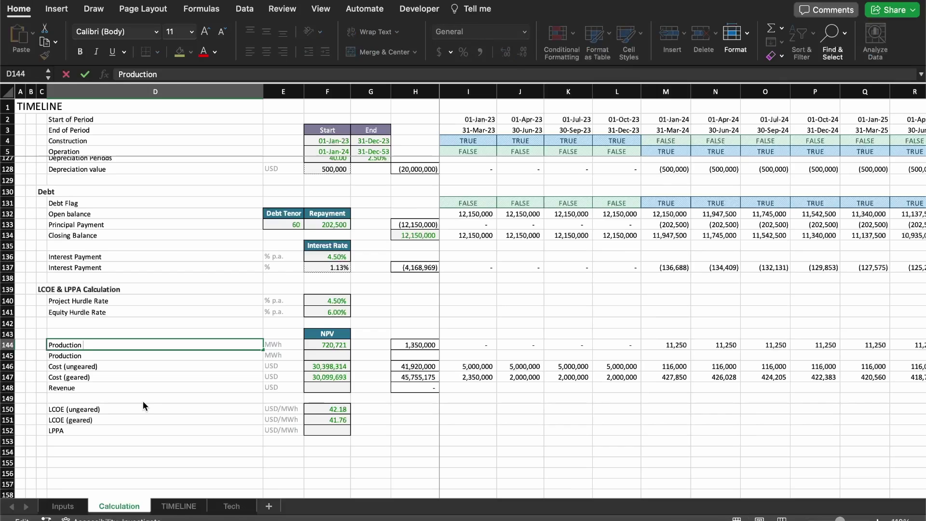
pyautogui.write('ungeared)')
pyautogui.press('Return')
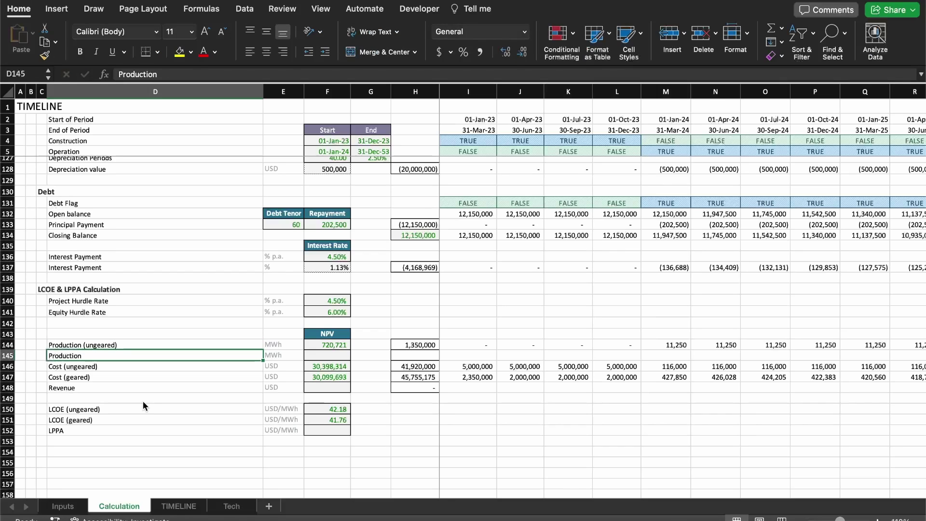
pyautogui.hotkey('ctrl', 'd')
pyautogui.press('F2')
pyautogui.press('Left')
pyautogui.press('Left')
pyautogui.press('Left')
pyautogui.press('Left')
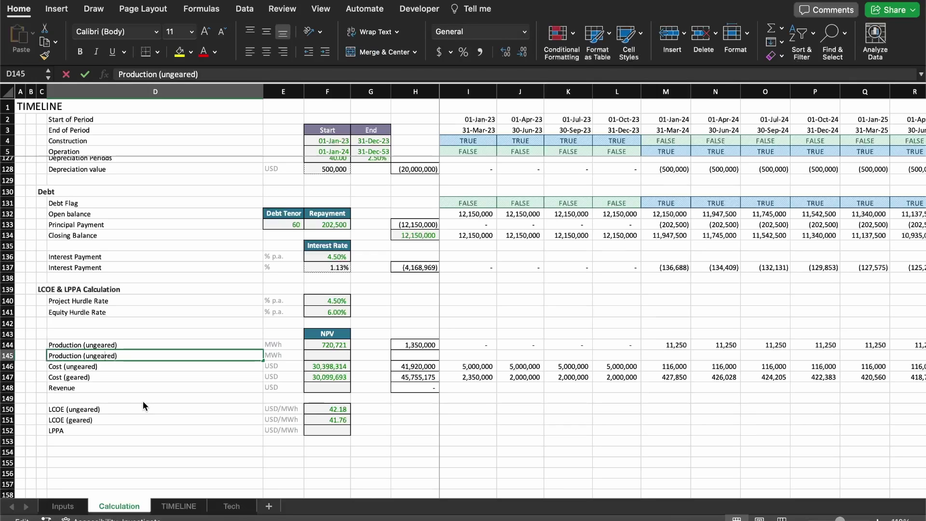
pyautogui.press('BackSpace')
pyautogui.press('BackSpace')
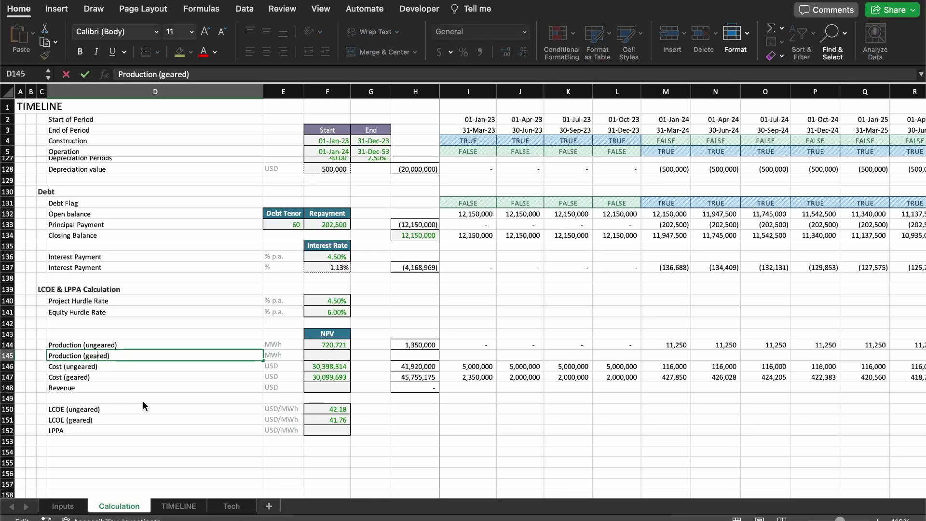
pyautogui.press('Return')
# - Copy the production XNPV formula down into the Production (geared) row
pyautogui.press('Right')
pyautogui.press('Right')
pyautogui.press('Up')
pyautogui.hotkey('ctrl', 'd')
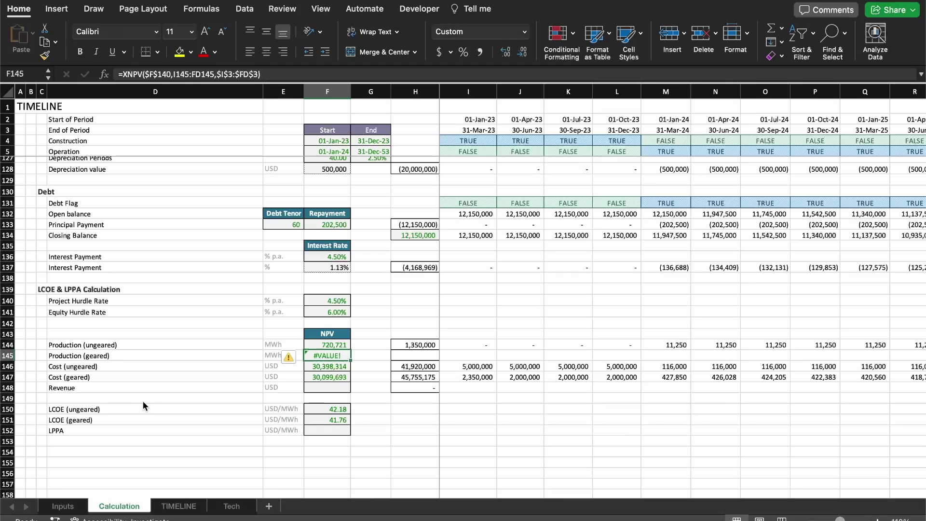
pyautogui.press('F2')
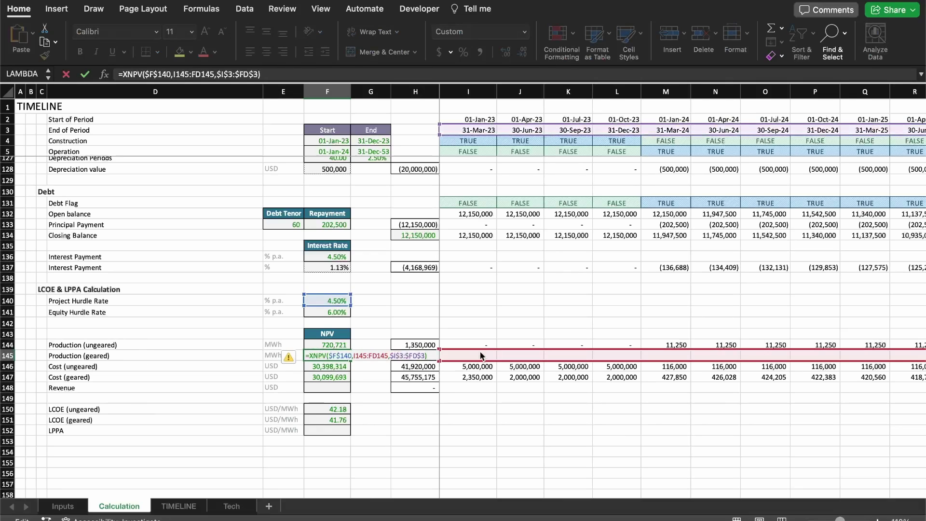
# - Point the production NPV at row 144 and discount geared production at the equity hurdle rate (605,761)
pyautogui.moveTo(481, 356); pyautogui.dragTo(480, 345)
pyautogui.click(342, 298)
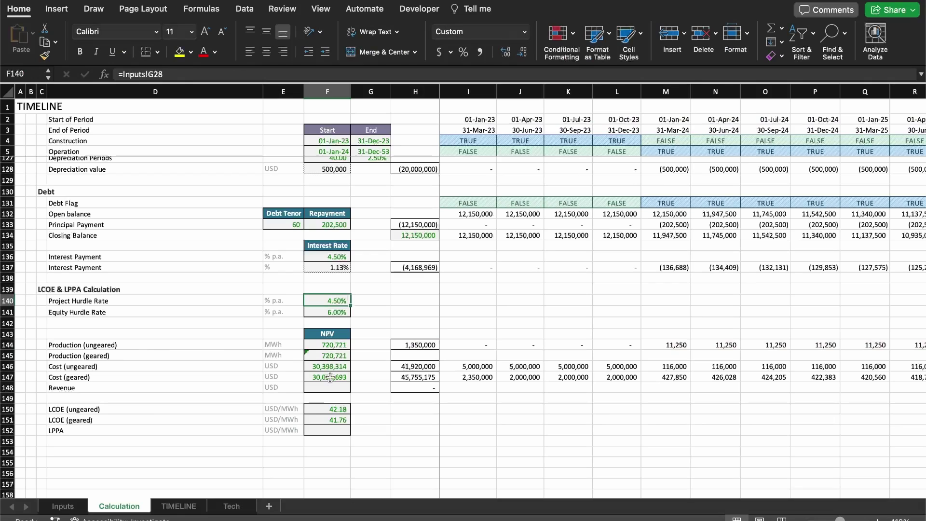
pyautogui.click(336, 354)
pyautogui.doubleClick(336, 354)
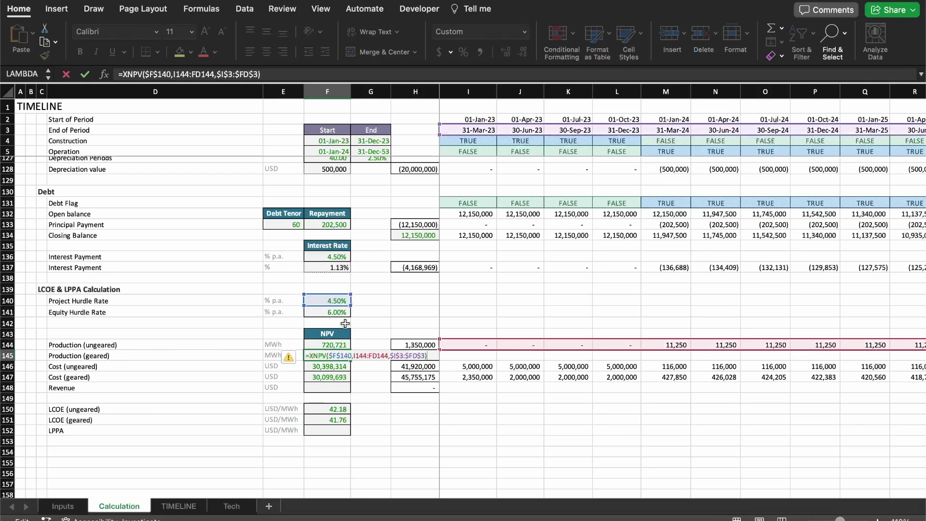
pyautogui.moveTo(342, 309); pyautogui.dragTo(344, 311)
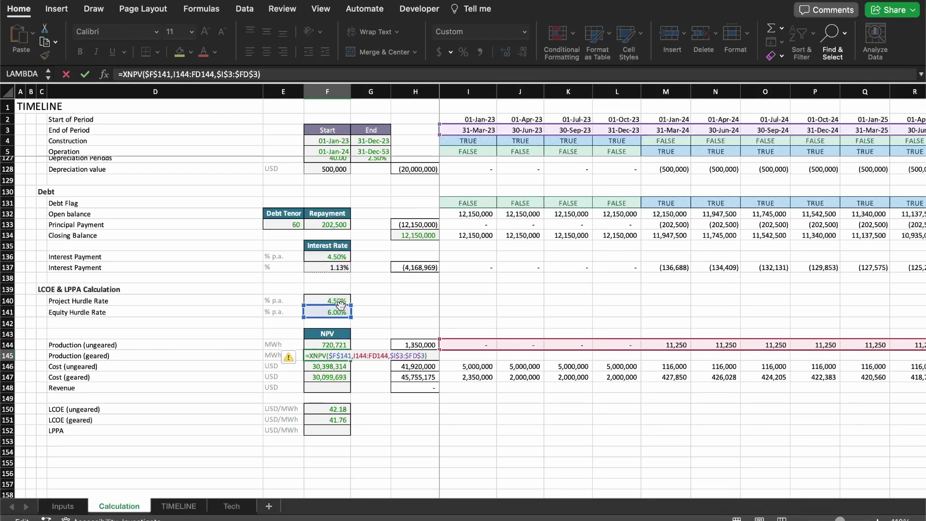
pyautogui.press('Return')
pyautogui.press('Up')
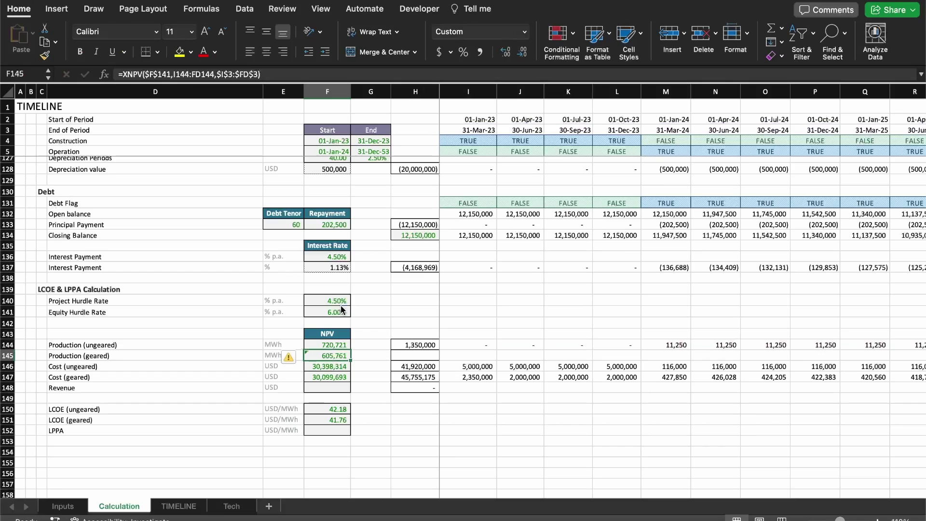
# - Discount geared cost at $F$141, giving 27,034,482 and LCOE (geared) of 37.51
pyautogui.press('Down')
pyautogui.press('Down')
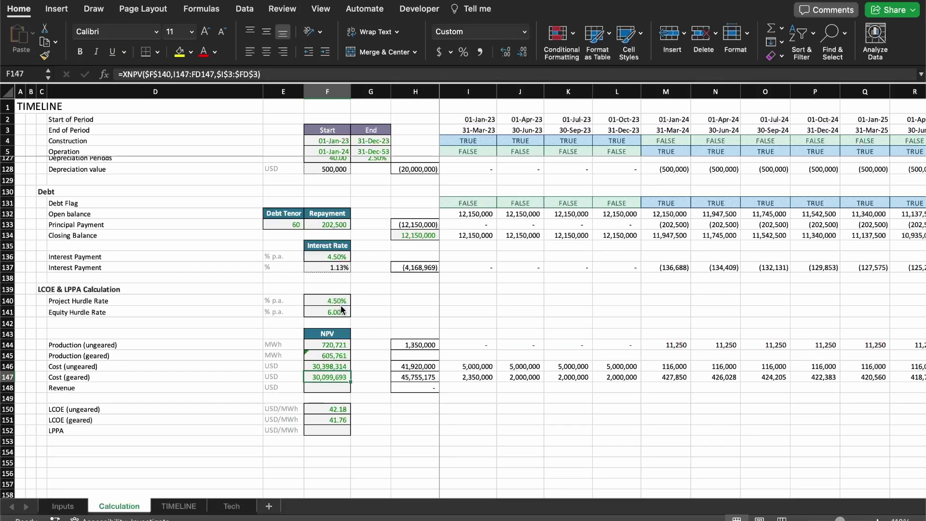
pyautogui.press('F2')
pyautogui.moveTo(341, 309); pyautogui.dragTo(344, 312)
pyautogui.press('Return')
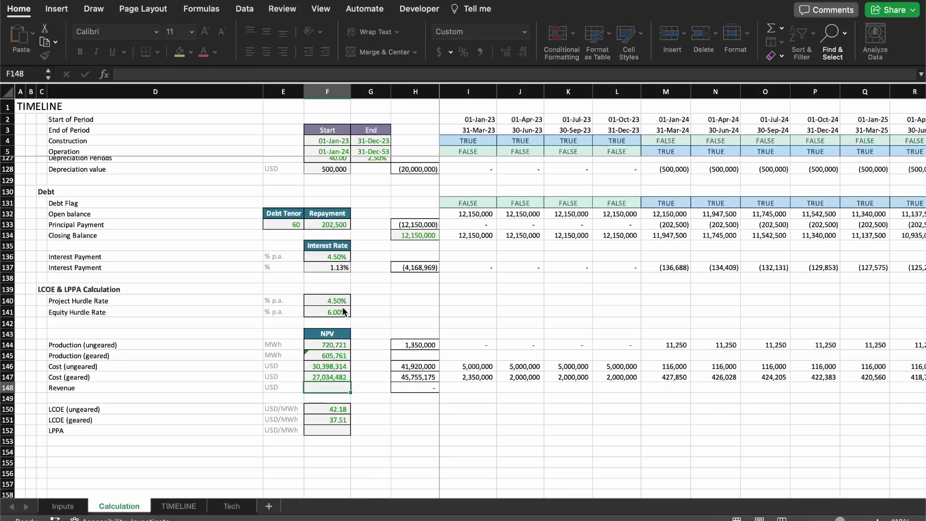
pyautogui.press('Down')
pyautogui.press('Down')
pyautogui.press('Down')
pyautogui.press('F2')
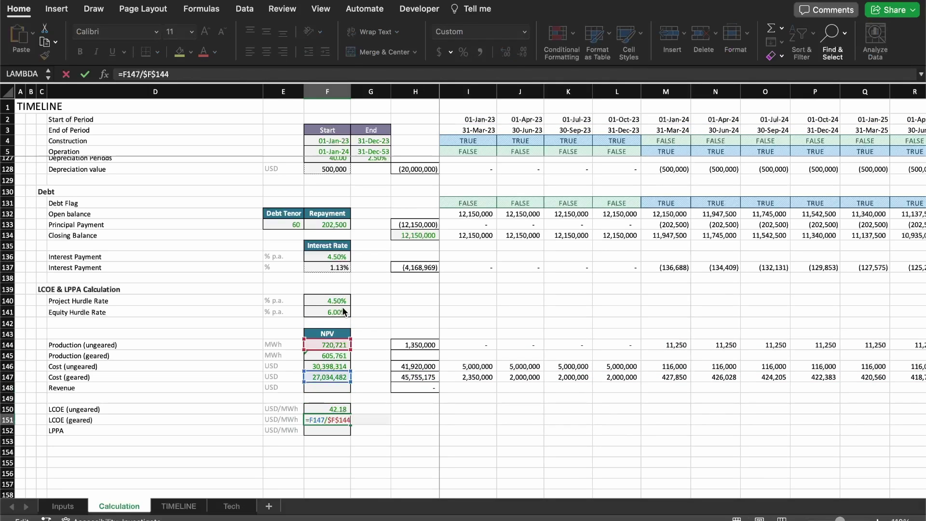
pyautogui.press('Tab')
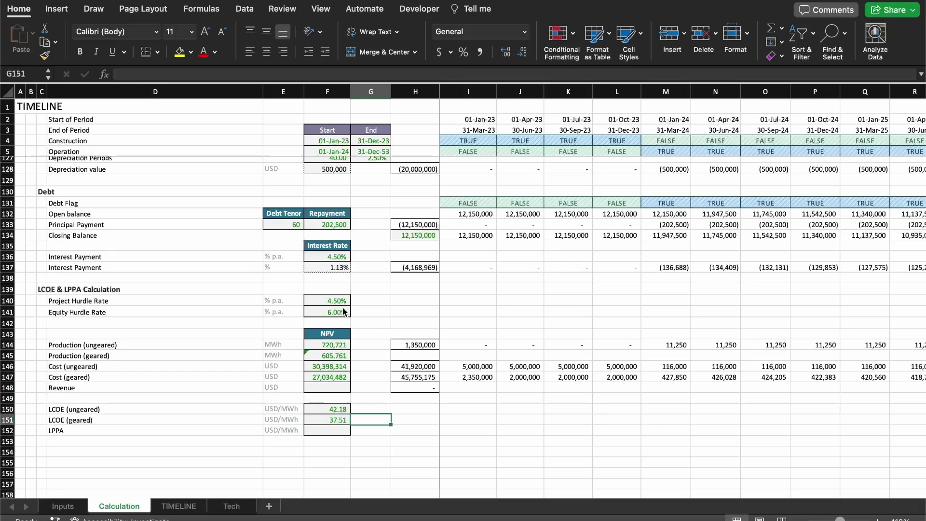
pyautogui.press('Left')
pyautogui.press('Right')
pyautogui.press('Up')
pyautogui.press('Left')
pyautogui.press('Down')
pyautogui.press('Up')
pyautogui.press('Up')
pyautogui.press('Up')
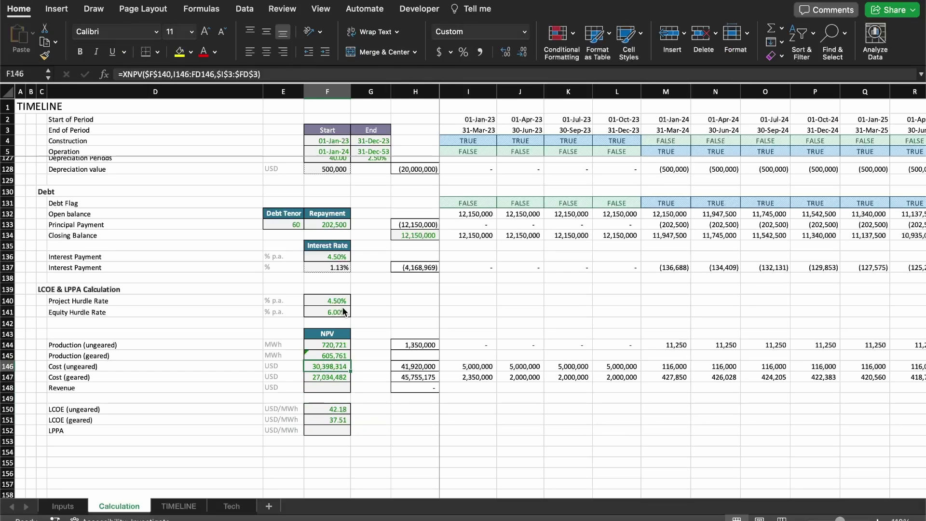
pyautogui.press('Down')
pyautogui.press('Down')
pyautogui.press('Down')
pyautogui.press('Down')
pyautogui.press('Down')
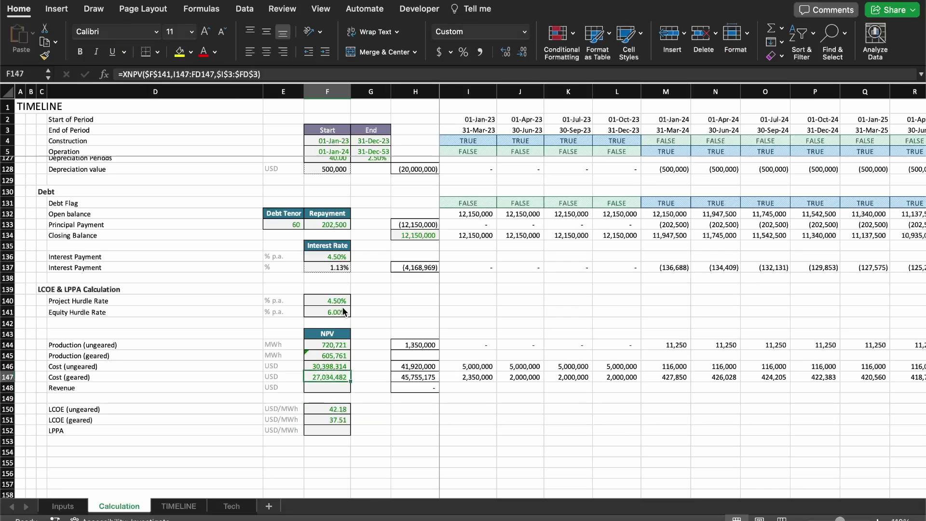
pyautogui.press('F2')
pyautogui.press('Escape')
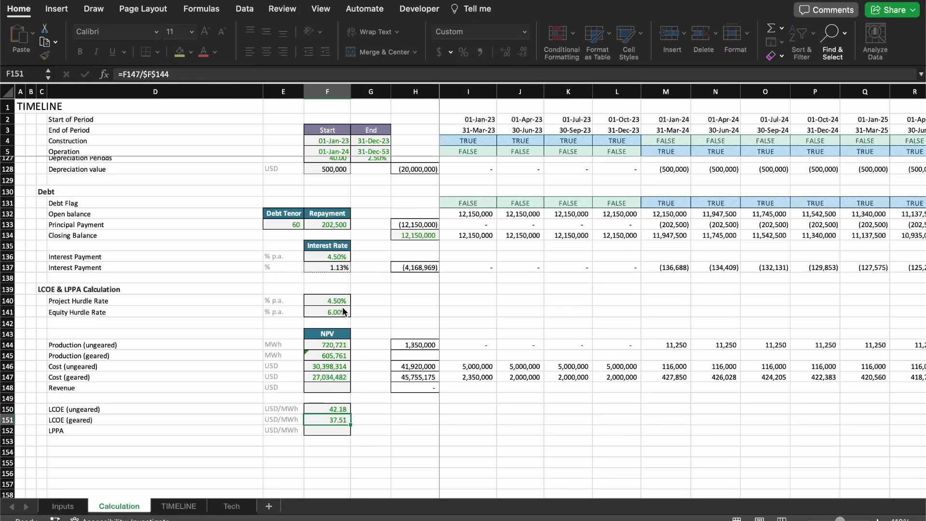
pyautogui.press('Up')
pyautogui.press('F2')
pyautogui.press('Escape')
pyautogui.press('Up')
pyautogui.press('Up')
pyautogui.press('Up')
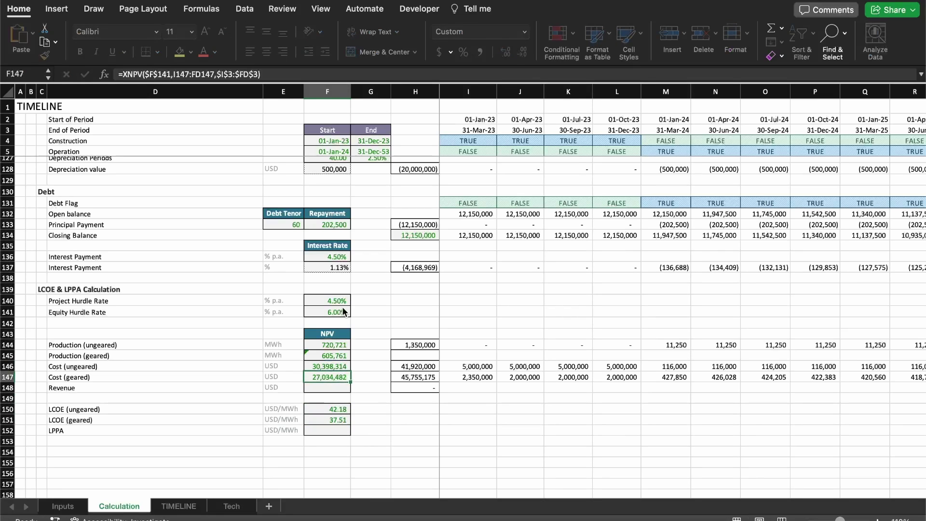
pyautogui.press('F2')
pyautogui.press('Escape')
pyautogui.press('Up')
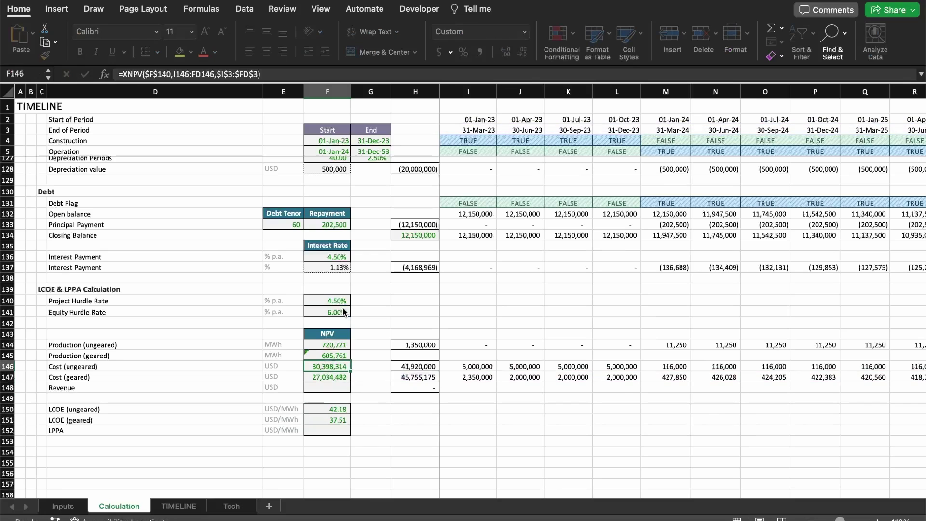
pyautogui.press('F2')
pyautogui.press('Escape')
pyautogui.press('Up')
pyautogui.press('F2')
pyautogui.press('Escape')
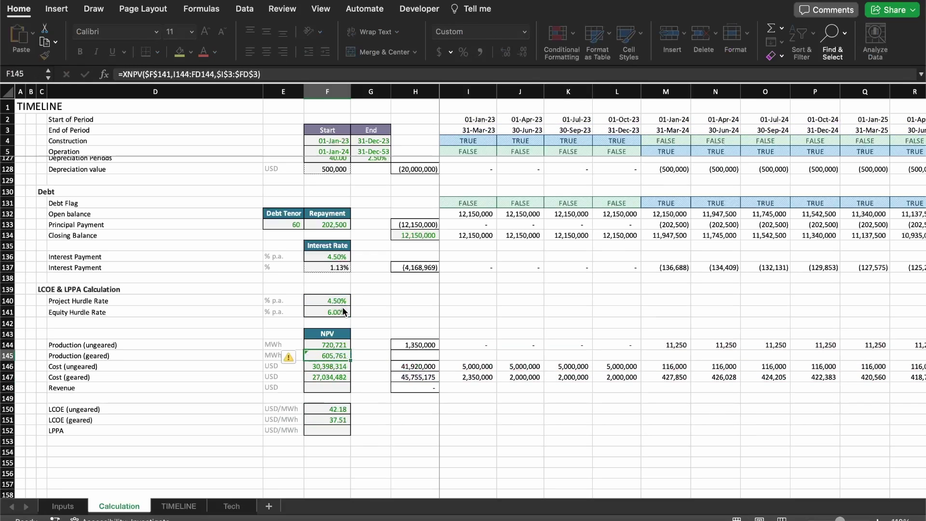
pyautogui.press('Up')
pyautogui.press('F2')
pyautogui.press('Escape')
pyautogui.press('Down')
pyautogui.press('Down')
pyautogui.press('Down')
pyautogui.press('Down')
pyautogui.press('Down')
pyautogui.press('Down')
pyautogui.press('Down')
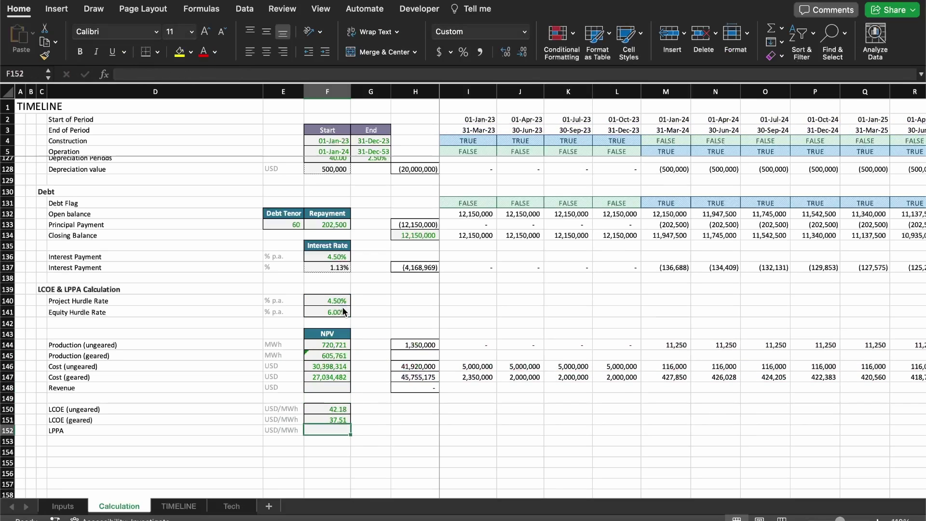
pyautogui.press('Down')
pyautogui.press('Up')
pyautogui.press('Up')
pyautogui.press('Down')
pyautogui.press('Down')
pyautogui.hotkey('shift', 'space')
pyautogui.press('Up')
pyautogui.press('Up')
pyautogui.press('Up')
pyautogui.press('Up')
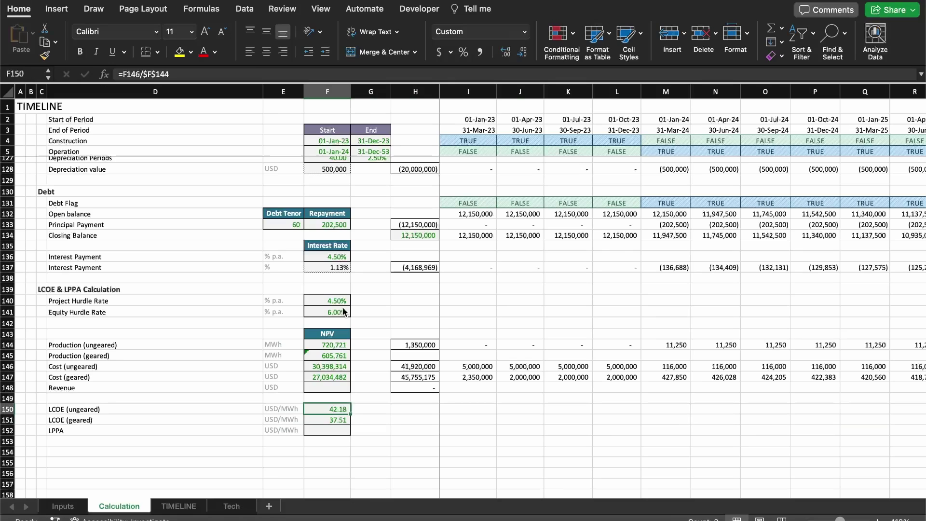
pyautogui.hotkey('shift', 'space')
pyautogui.press('Right')
pyautogui.press('Right')
pyautogui.press('Right')
# - Link the first-period Revenue cell to the Total Revenue row
pyautogui.write('=')
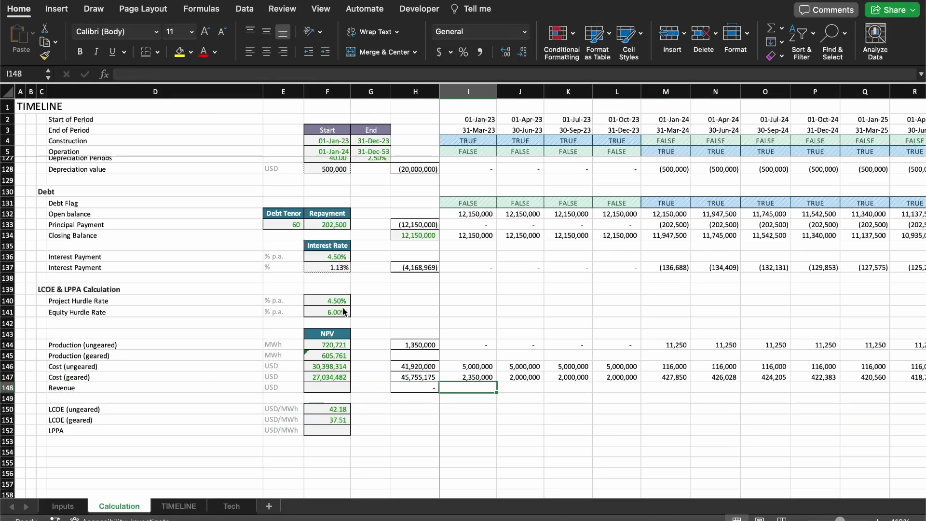
pyautogui.moveTo(569, 266); pyautogui.dragTo(530, 261)
pyautogui.scroll(20, 530, 262)
pyautogui.scroll(3, 531, 261)
pyautogui.click(475, 309)
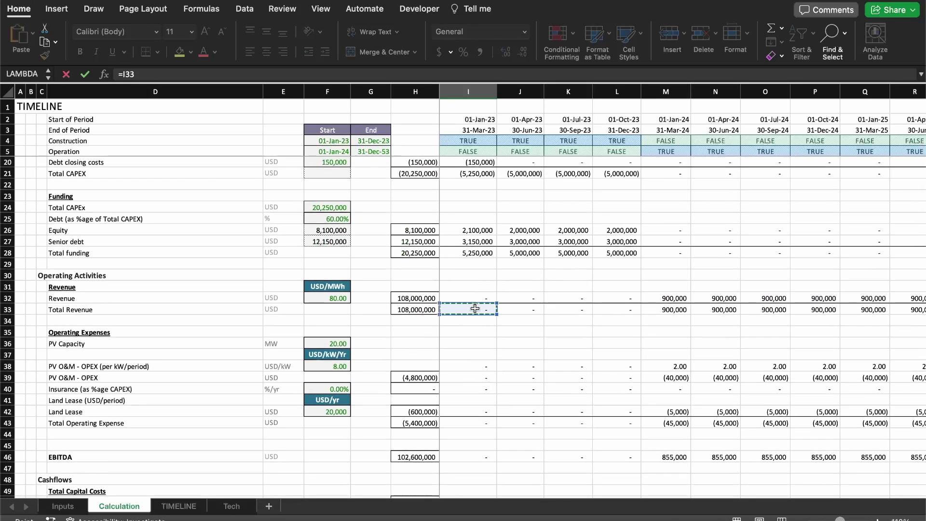
pyautogui.press('Return')
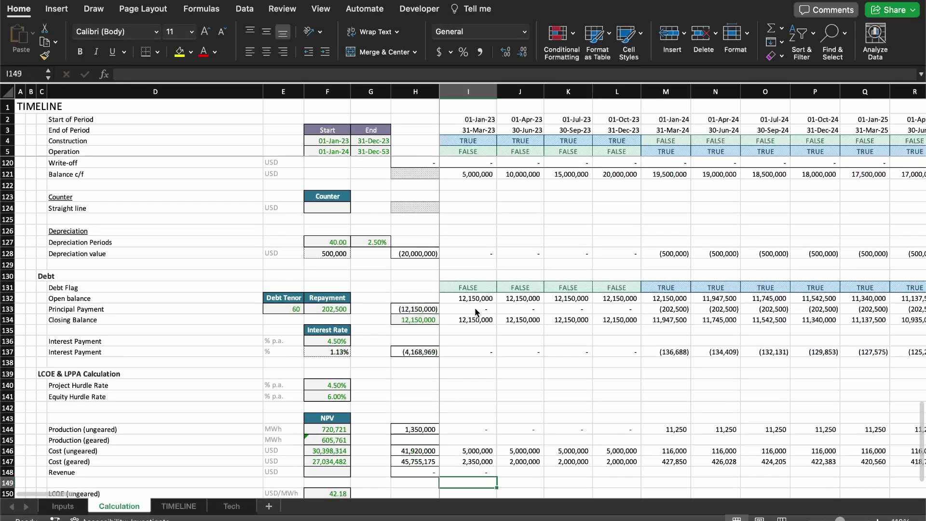
# - Fill the Revenue formula across I148:FD148 so the total reads 108,000,000
pyautogui.press('super+c')
pyautogui.press('super+shift+Right')
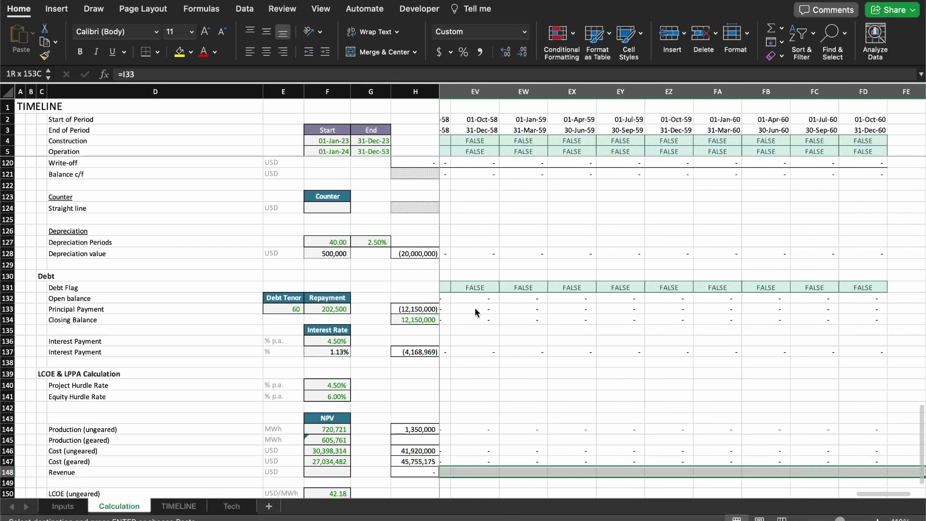
pyautogui.press('Return')
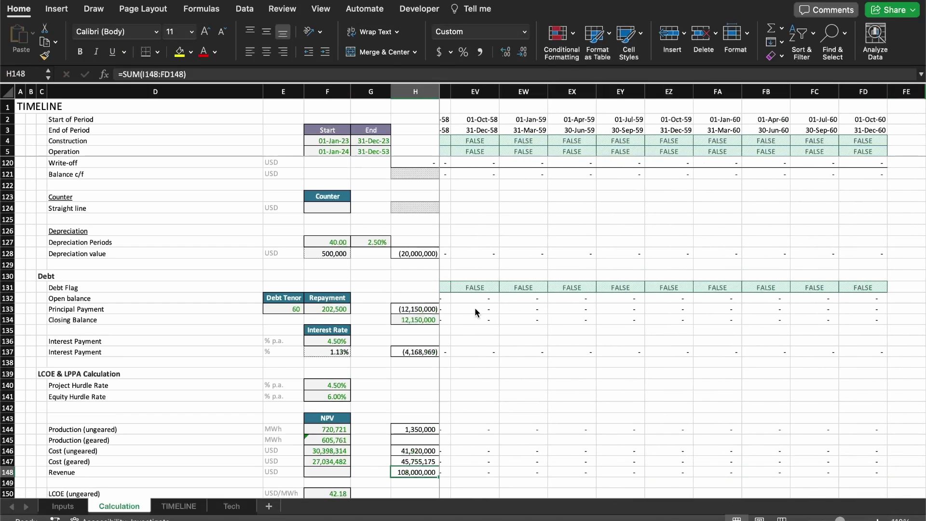
pyautogui.press('Left')
pyautogui.press('Left')
pyautogui.press('Left')
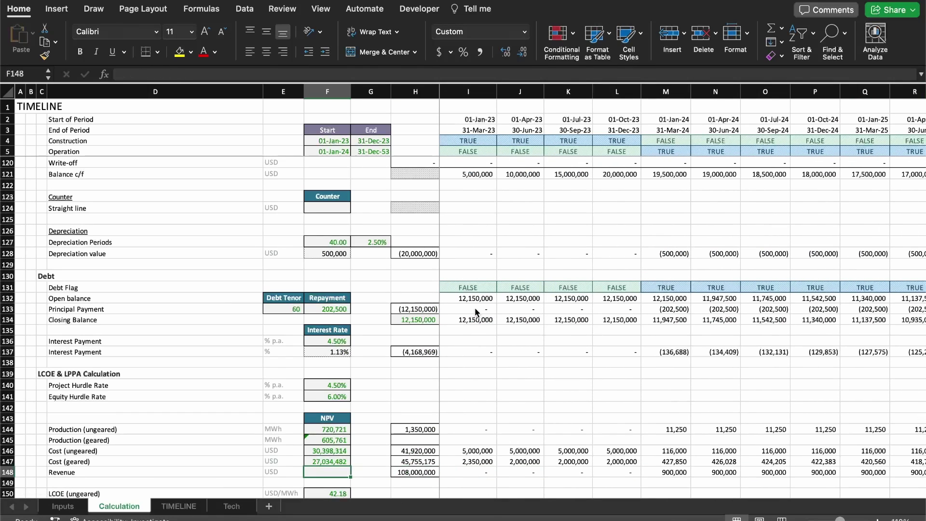
pyautogui.scroll(-5, 474, 308)
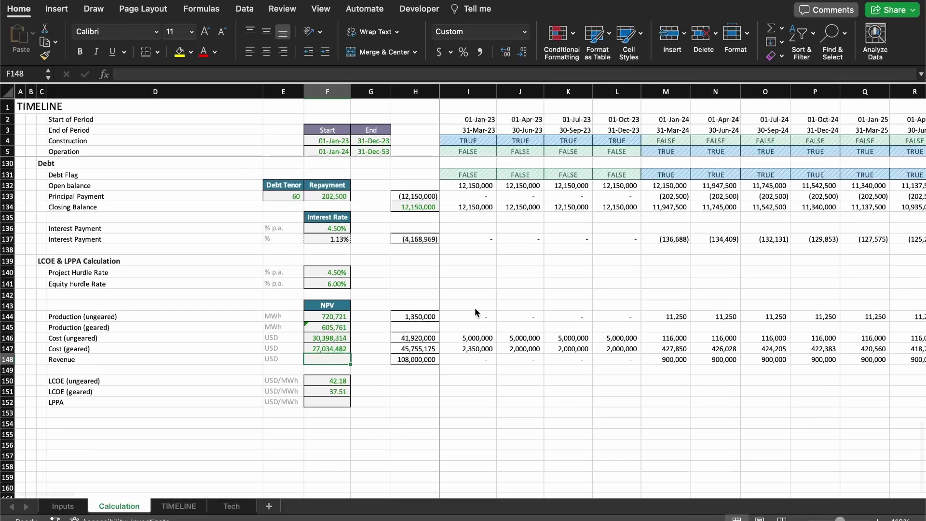
# - Rename the LPPA label in D152 to LPPA (ungeared)
pyautogui.click(186, 398)
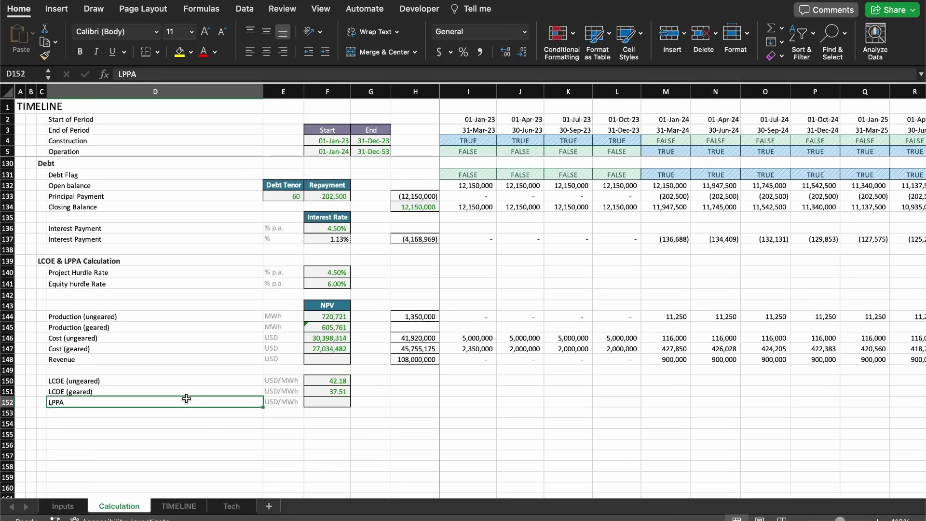
pyautogui.doubleClick(186, 398)
pyautogui.write('(ge')
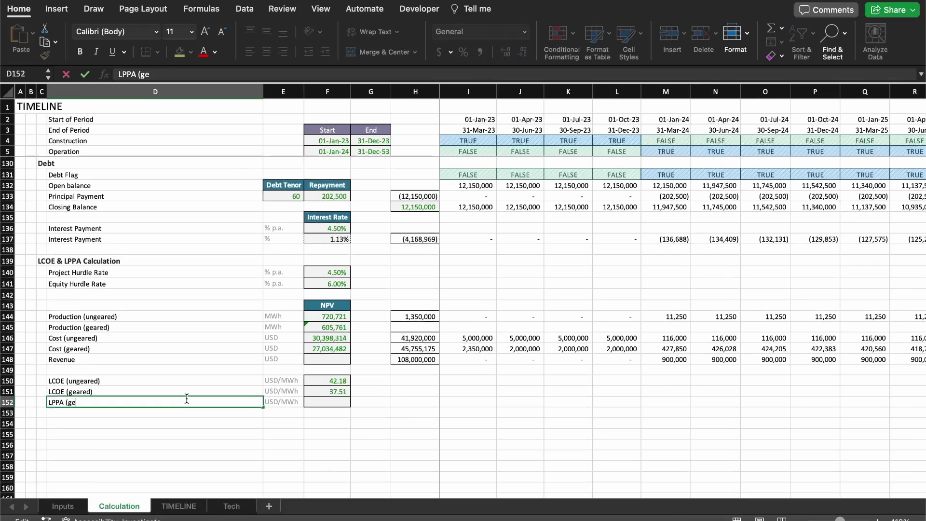
pyautogui.press('BackSpace')
pyautogui.press('BackSpace')
pyautogui.write('ungeared)')
pyautogui.press('Return')
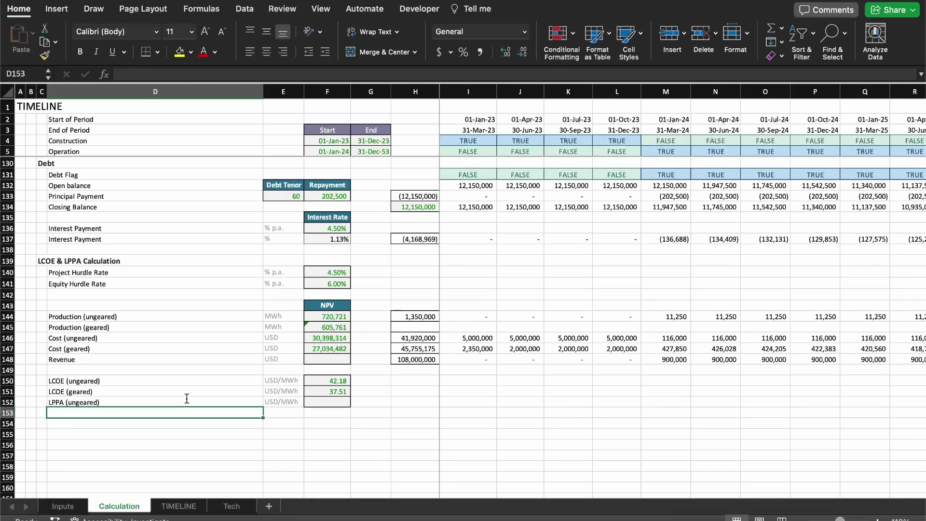
# - Enter LPPA (geared) as the label in D153
pyautogui.hotkey('ctrl', "'")
pyautogui.press('Left')
pyautogui.press('Left')
pyautogui.press('Left')
pyautogui.press('Left')
pyautogui.press('Left')
pyautogui.press('Left')
pyautogui.press('Left')
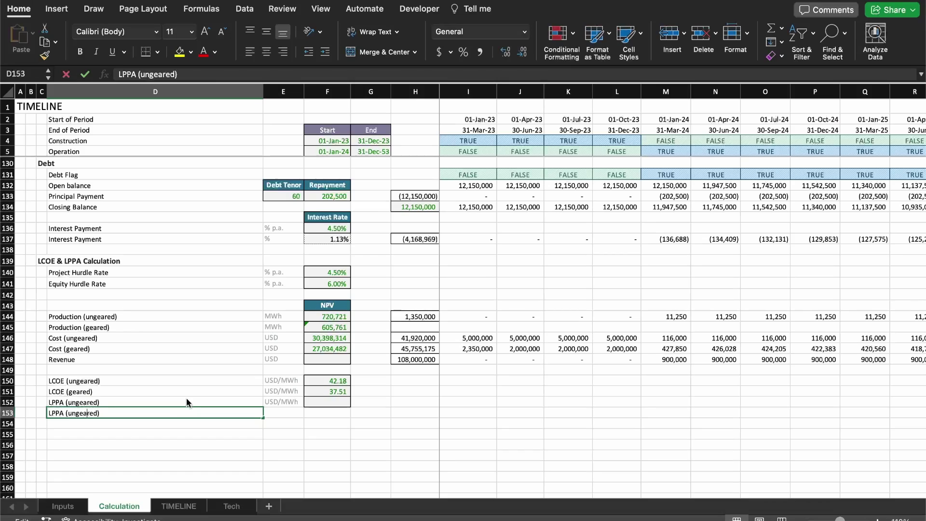
pyautogui.press('BackSpace')
pyautogui.press('BackSpace')
pyautogui.press('Return')
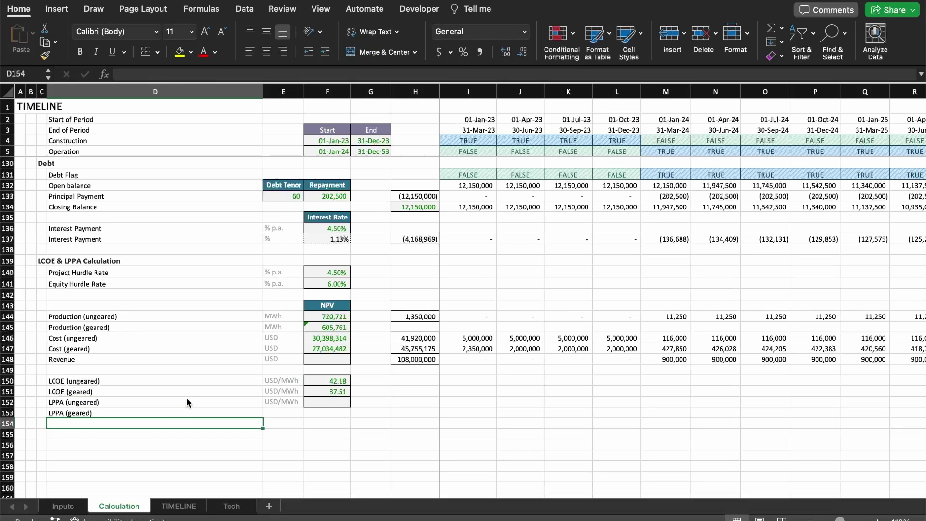
pyautogui.press('Up')
pyautogui.press('Up')
pyautogui.press('Right')
pyautogui.press('Right')
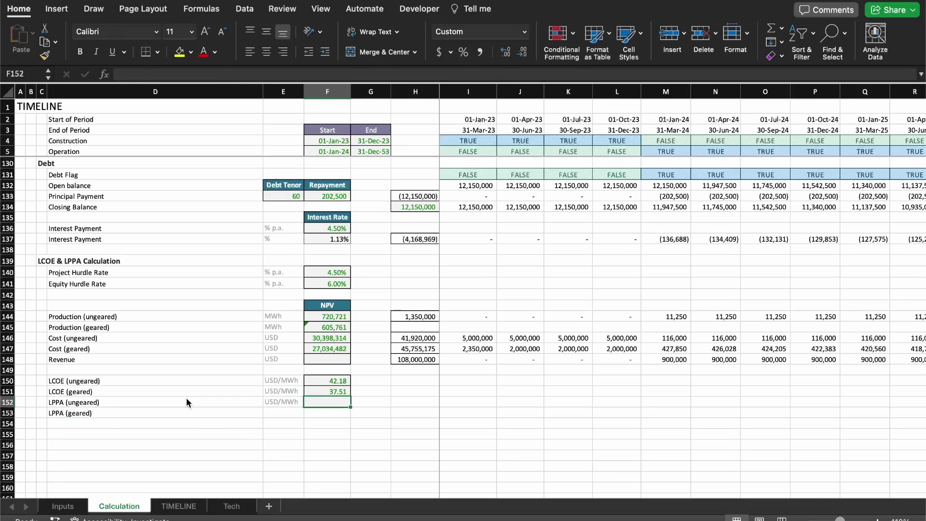
# - Insert a blank row at 150 above the LCOE block
pyautogui.press('Down')
pyautogui.press('Down')
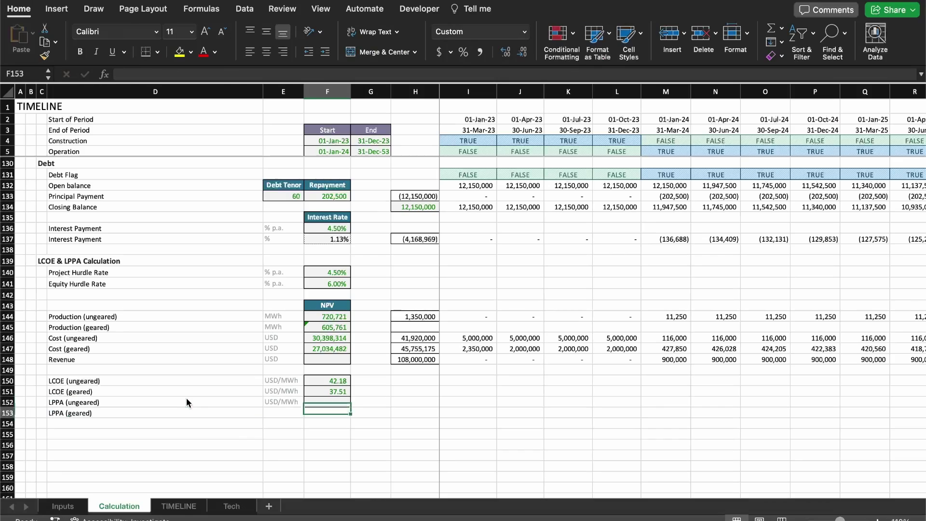
pyautogui.press('Up')
pyautogui.press('Up')
pyautogui.press('Up')
pyautogui.press('Up')
pyautogui.press('Up')
pyautogui.press('Up')
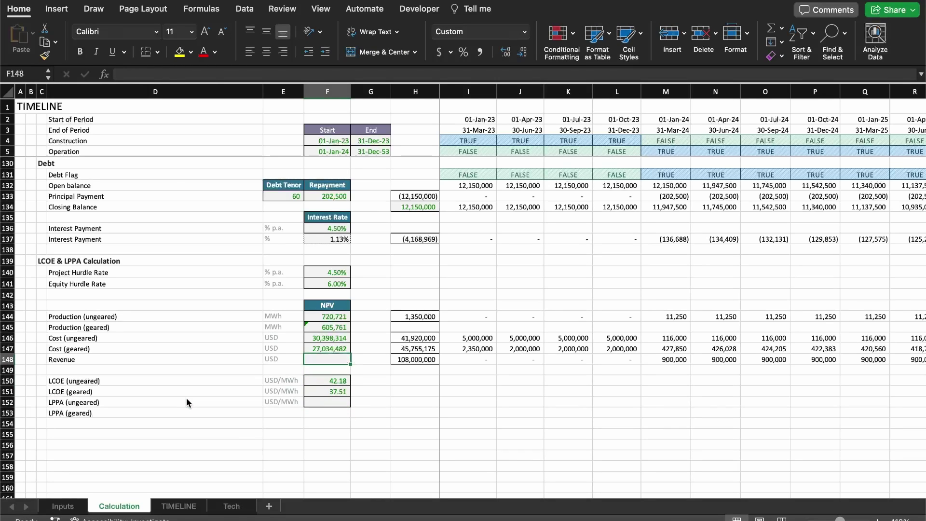
pyautogui.press('Down')
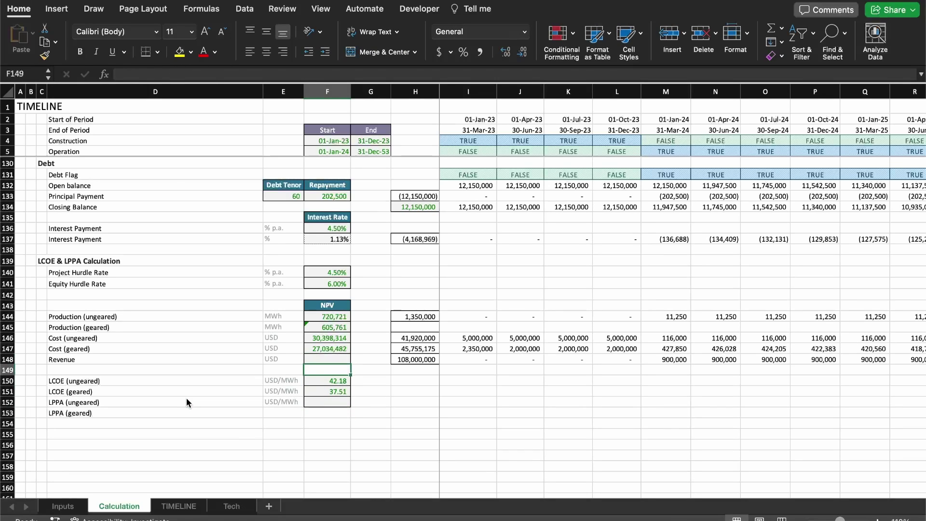
pyautogui.press('Down')
pyautogui.hotkey('shift', 'space')
pyautogui.hotkey('ctrl', 'shift', '=')
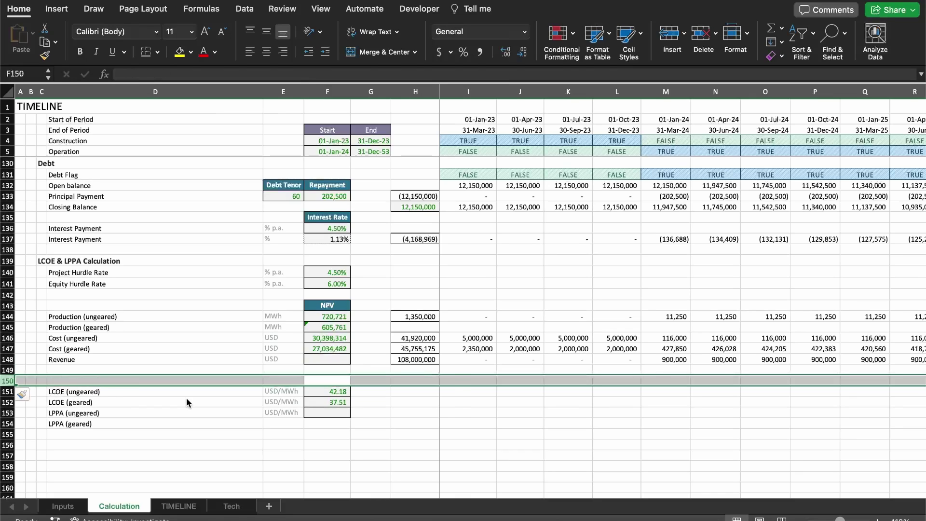
# - Copy the Revenue USD units and NPV box from E148:F148 down into row 149
pyautogui.press('Up')
pyautogui.press('Left')
pyautogui.press('Up')
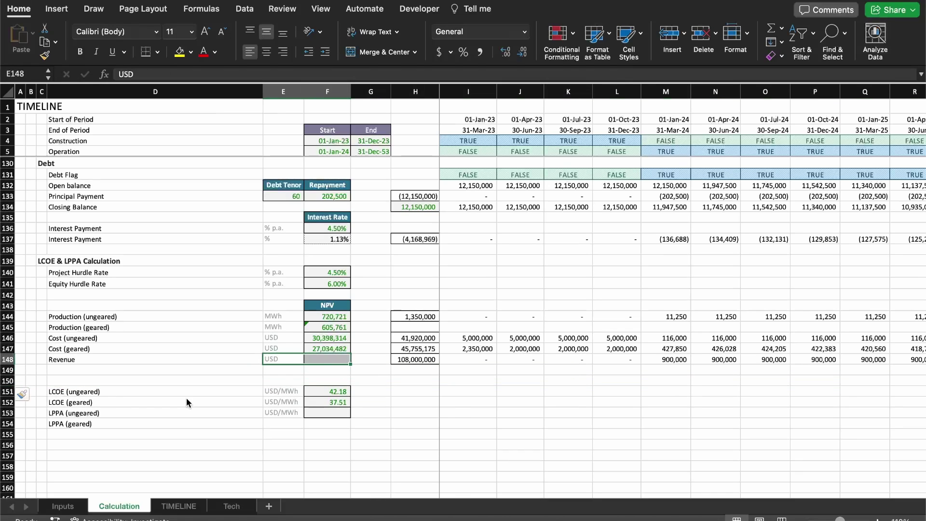
pyautogui.press('Down')
pyautogui.hotkey('ctrl', 'd')
pyautogui.hotkey('shift', 'Right')
# - Label the Revenue row Revenue (geared) and copy that label into row 149
pyautogui.press('Left')
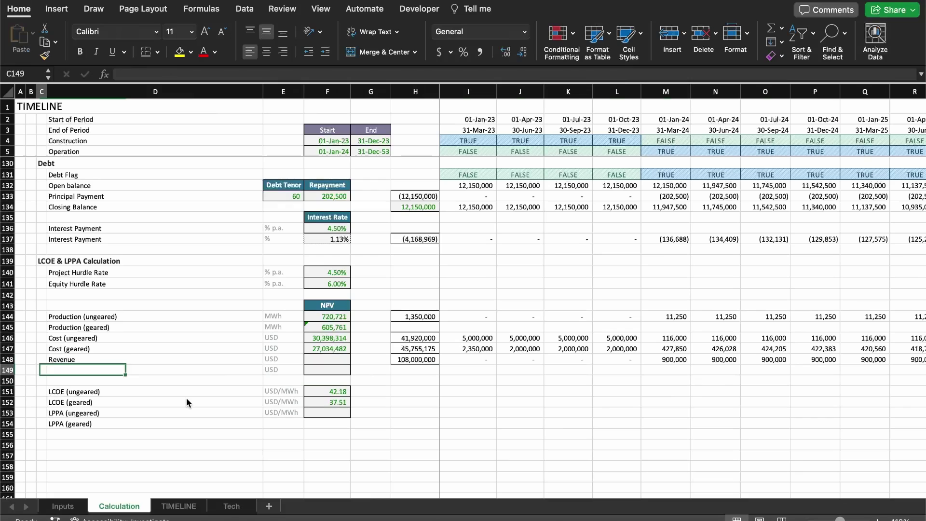
pyautogui.press('Up')
pyautogui.press('Up')
pyautogui.press('Down')
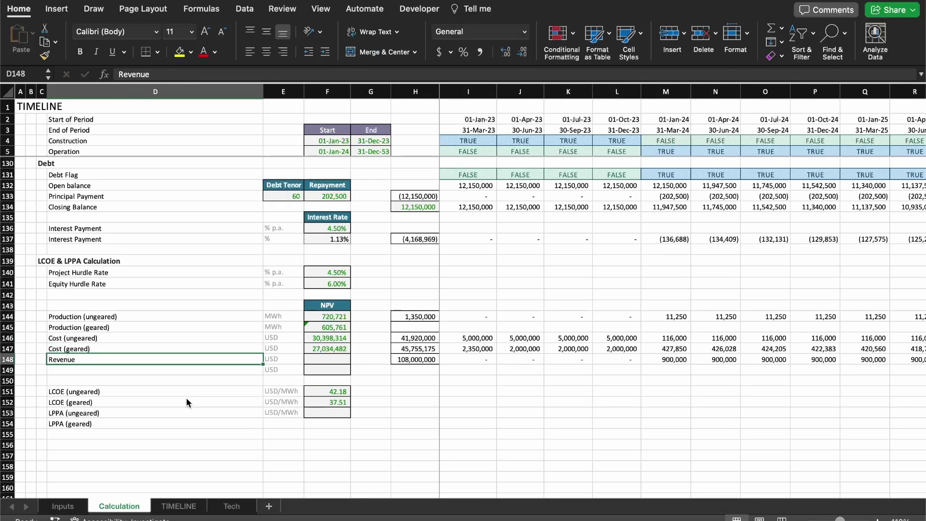
pyautogui.press('F2')
pyautogui.write('(geared')
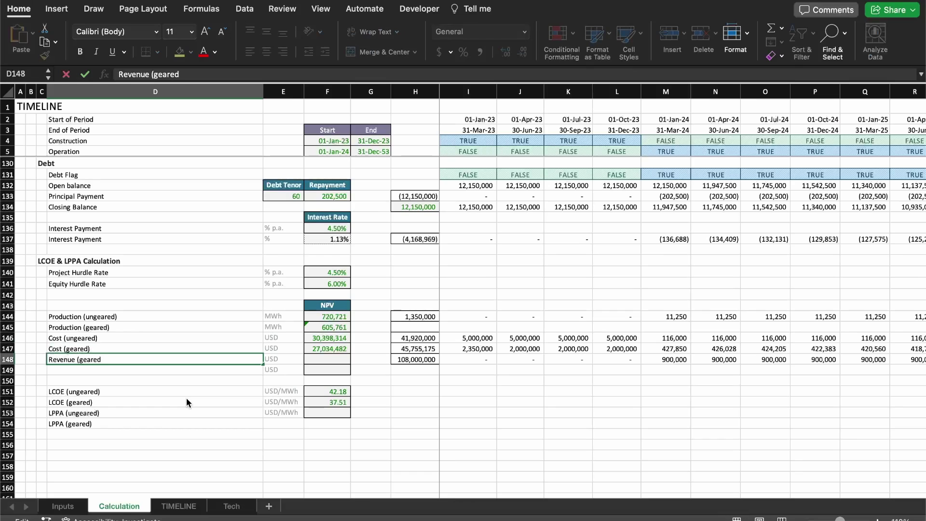
pyautogui.write(')')
pyautogui.press('Return')
pyautogui.hotkey('ctrl', 'd')
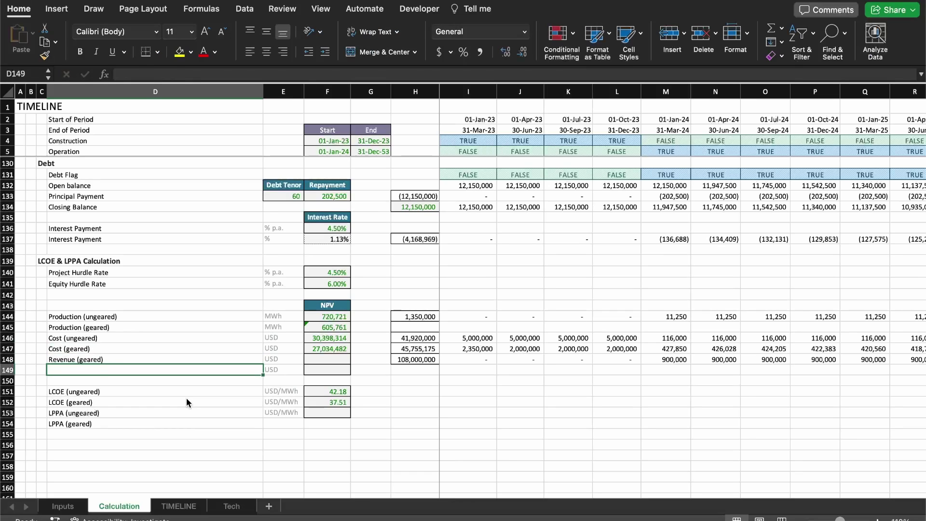
# - Change the first Revenue label to Revenue (ungeared)
pyautogui.press('Up')
pyautogui.press('F2')
pyautogui.press('Left')
pyautogui.press('Left')
pyautogui.press('Left')
pyautogui.press('Left')
pyautogui.press('Left')
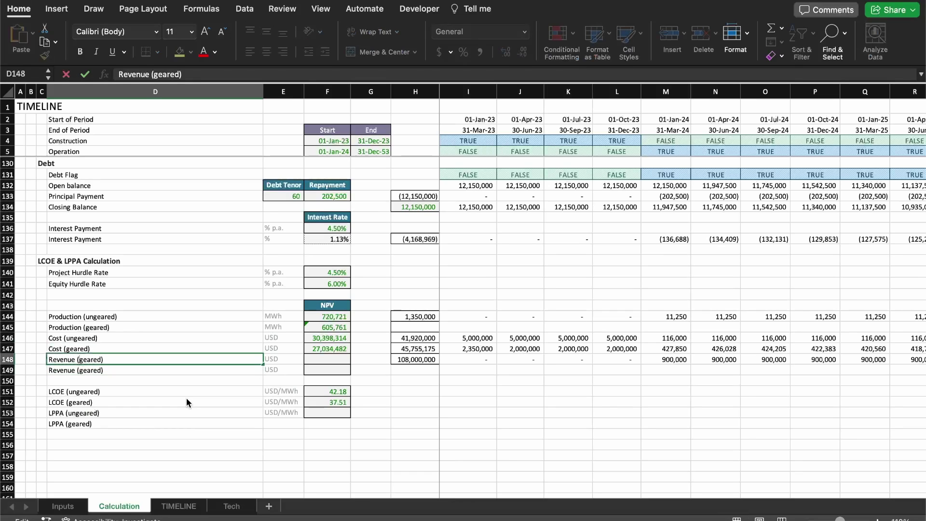
pyautogui.press('Left')
pyautogui.press('Left')
pyautogui.write('un')
pyautogui.press('Return')
pyautogui.press('Up')
pyautogui.press('Right')
pyautogui.press('Right')
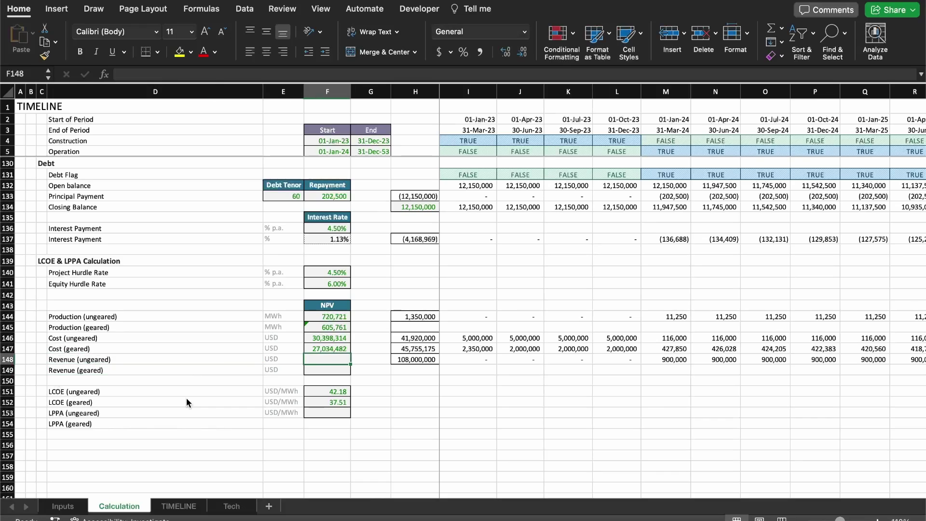
pyautogui.press('Up')
pyautogui.press('Up')
pyautogui.press('Up')
pyautogui.press('Up')
# - Copy the production NPV formulas F144:F145 into revenue NPV cells F148:F149
pyautogui.hotkey('shift', 'Down')
pyautogui.hotkey('ctrl', 'c')
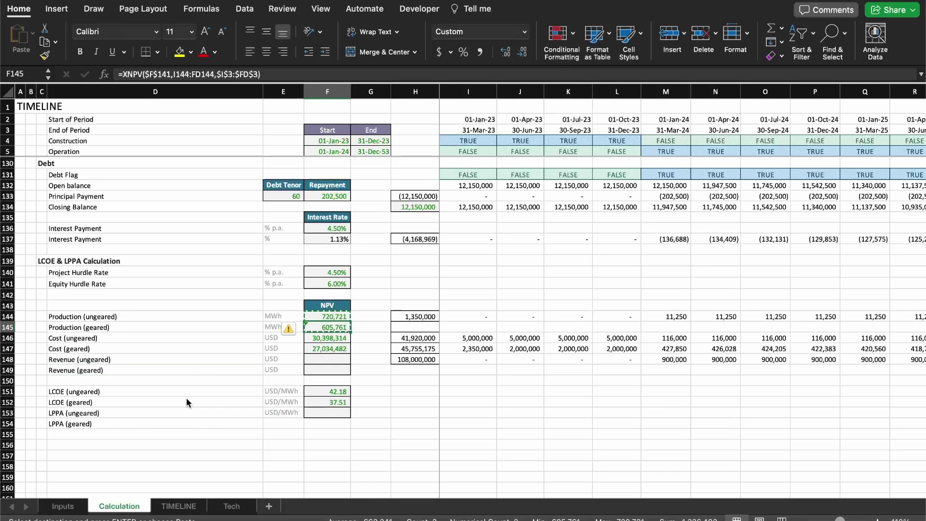
pyautogui.press('Down')
pyautogui.press('Down')
pyautogui.press('Down')
pyautogui.press('Down')
pyautogui.hotkey('shift', 'Down')
pyautogui.hotkey('ctrl', 'v')
# - Verify the XNPV references of the revenue, cost and production NPV formulas
pyautogui.press('Down')
pyautogui.press('F2')
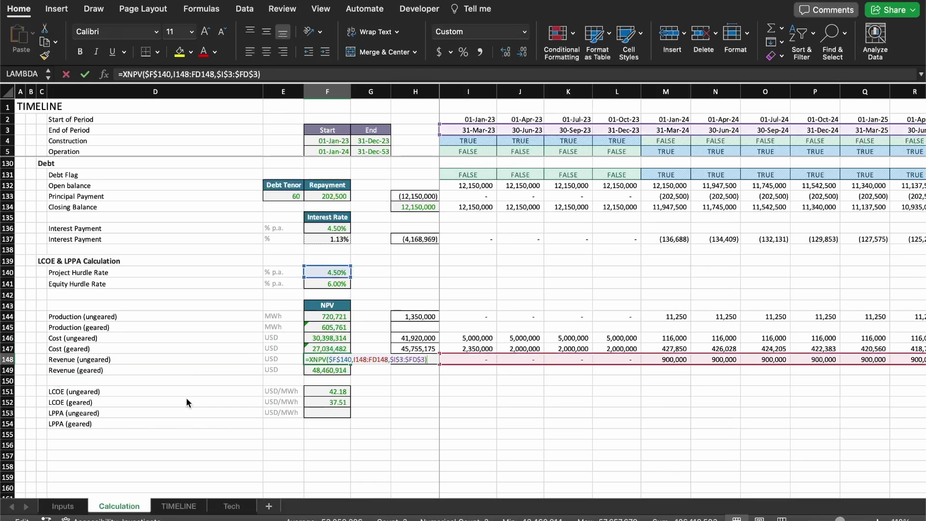
pyautogui.press('Escape')
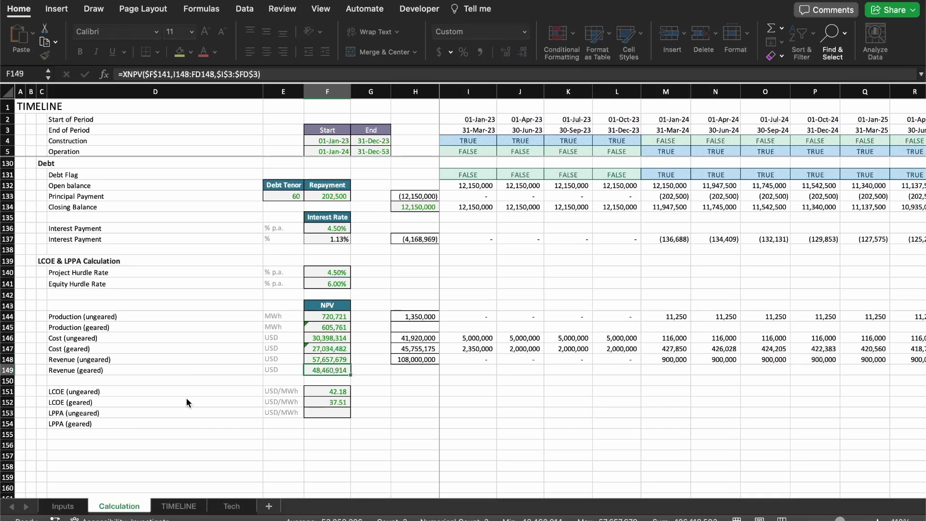
pyautogui.press('Up')
pyautogui.press('F2')
pyautogui.press('Escape')
pyautogui.press('Up')
pyautogui.press('F2')
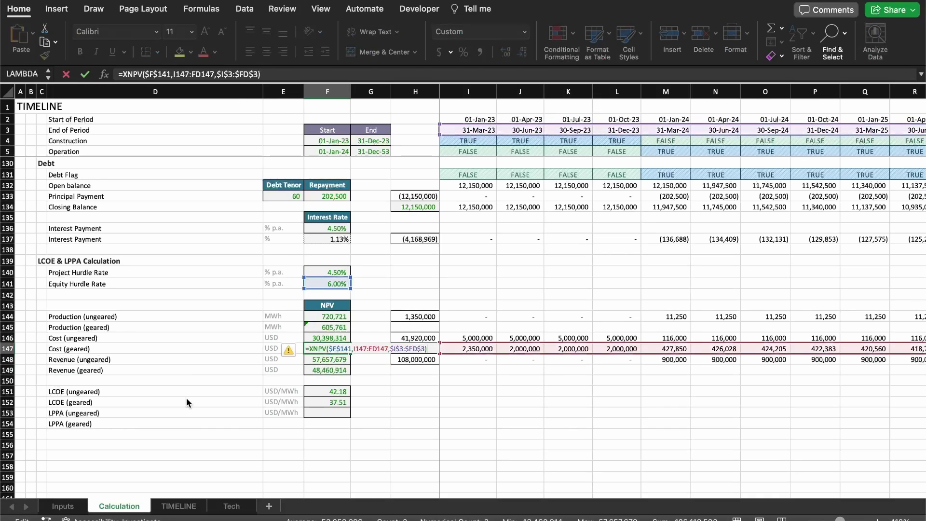
pyautogui.press('Escape')
pyautogui.press('Up')
pyautogui.press('F2')
pyautogui.press('Escape')
pyautogui.press('Up')
pyautogui.press('Up')
pyautogui.press('F2')
pyautogui.press('Escape')
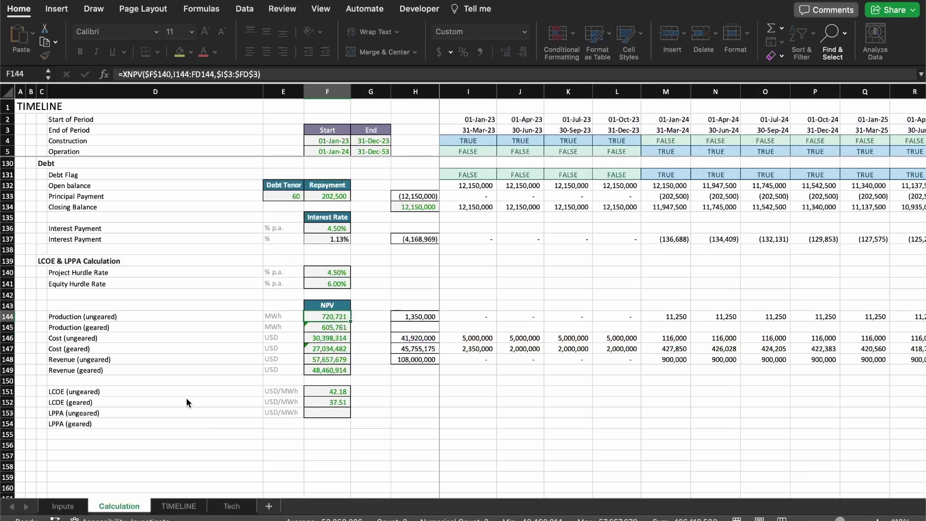
pyautogui.press('F2')
pyautogui.press('Escape')
pyautogui.press('Down')
pyautogui.press('Down')
# - Review the ungeared and geared revenue rows showing 57,657,679 and 48,460,914
pyautogui.press('Down')
pyautogui.press('Down')
pyautogui.press('F2')
pyautogui.press('Escape')
pyautogui.press('Down')
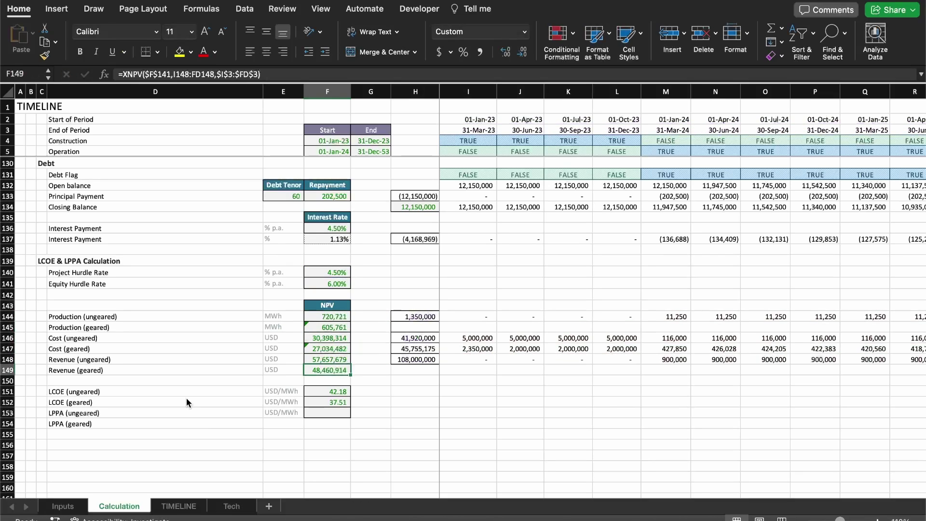
pyautogui.press('Up')
pyautogui.hotkey('shift', 'space')
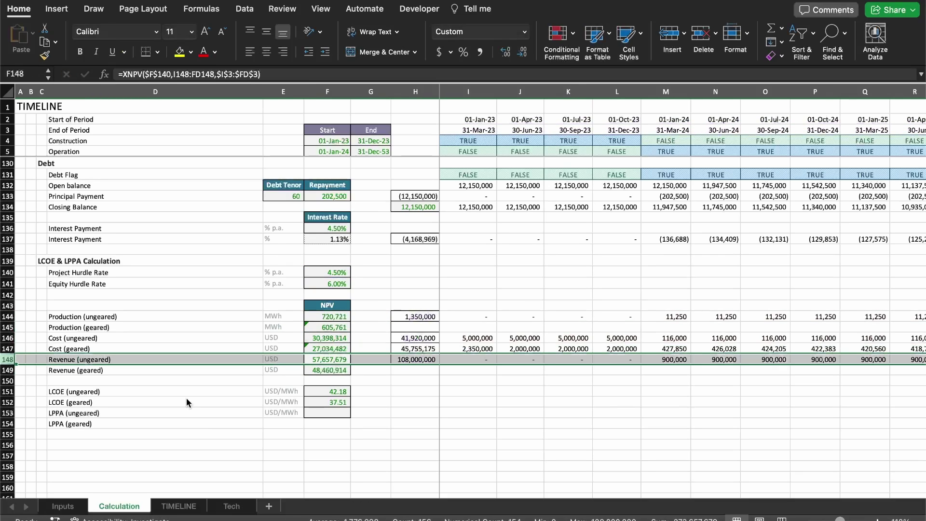
pyautogui.press('Down')
pyautogui.hotkey('shift', 'space')
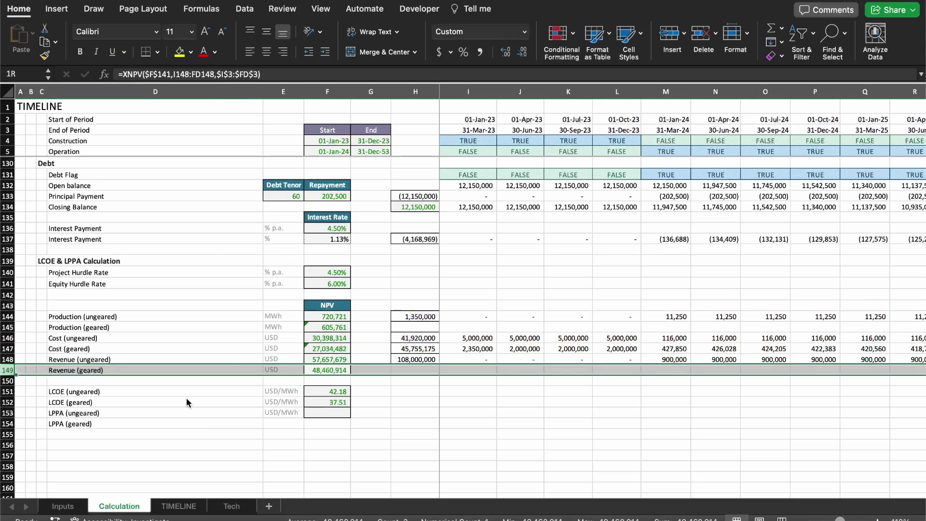
pyautogui.press('Down')
pyautogui.press('Down')
pyautogui.press('Down')
pyautogui.press('Down')
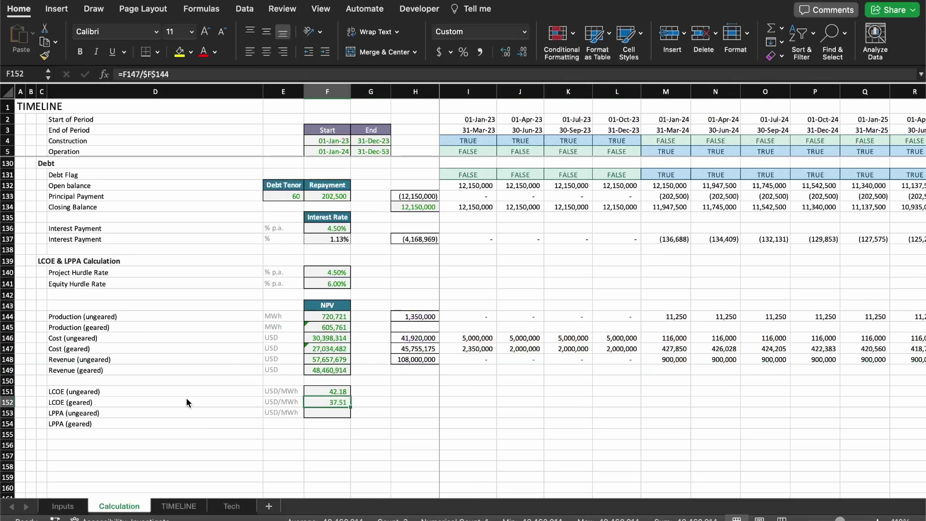
# - Copy the USD/MWh unit and value cells from row 153 into the LPPA (geared) row 154
pyautogui.press('Left')
pyautogui.hotkey('shift', 'Right')
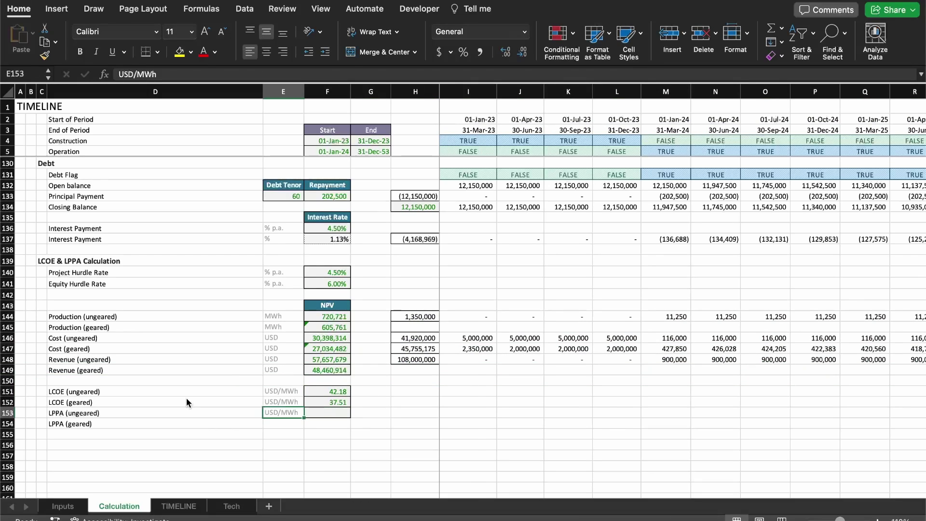
pyautogui.press('super+c')
pyautogui.press('Down')
pyautogui.press('Return')
# - Enter LPPA (ungeared) as =F148/F144 and fill it down to LPPA (geared)
pyautogui.press('Right')
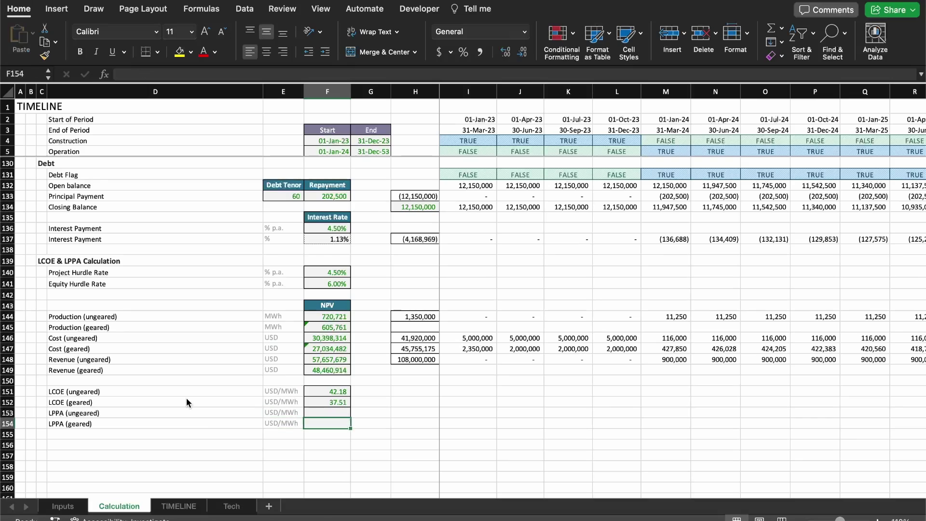
pyautogui.press('Up')
pyautogui.write('=')
pyautogui.press('Up')
pyautogui.press('Up')
pyautogui.press('Up')
pyautogui.press('Up')
pyautogui.press('Up')
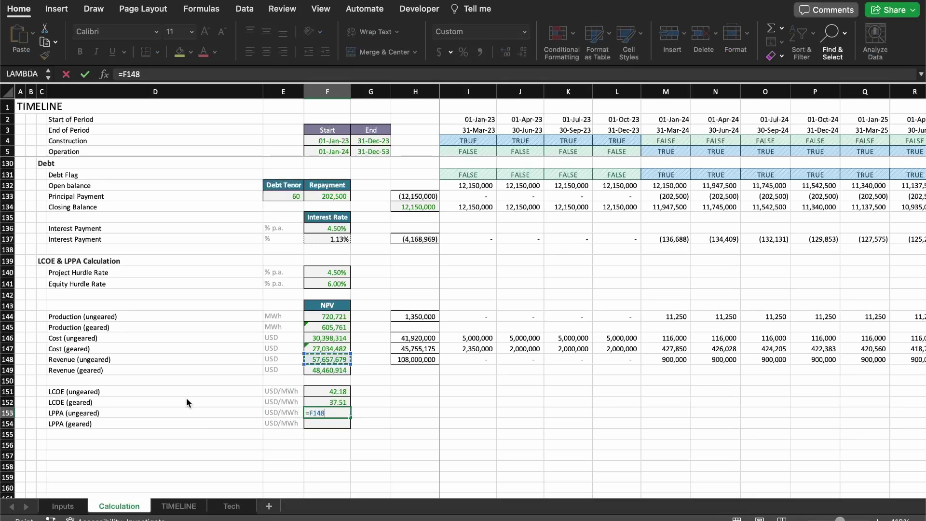
pyautogui.write('/')
pyautogui.press('Up')
pyautogui.press('Up')
pyautogui.press('Up')
pyautogui.press('Up')
pyautogui.press('Up')
pyautogui.press('Up')
pyautogui.press('Up')
pyautogui.press('Up')
pyautogui.press('Up')
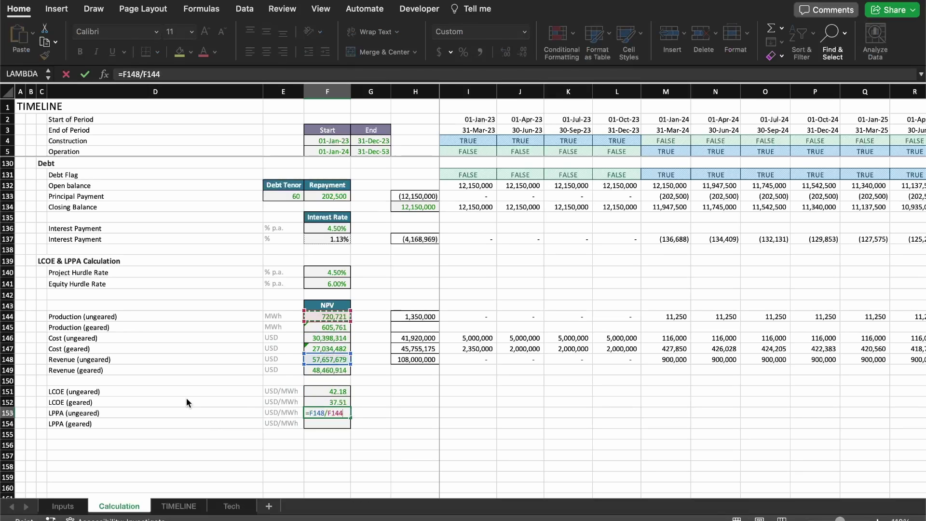
pyautogui.press('Return')
pyautogui.press('Up')
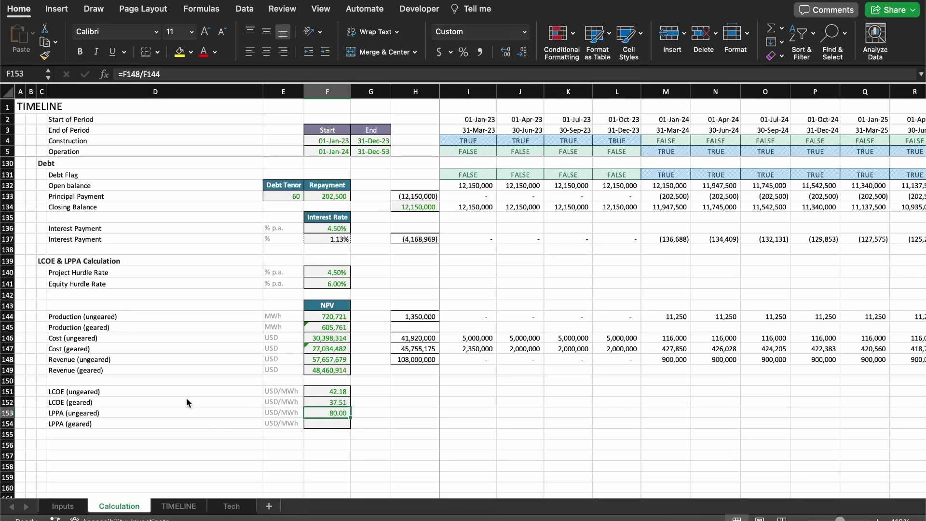
pyautogui.press('Down')
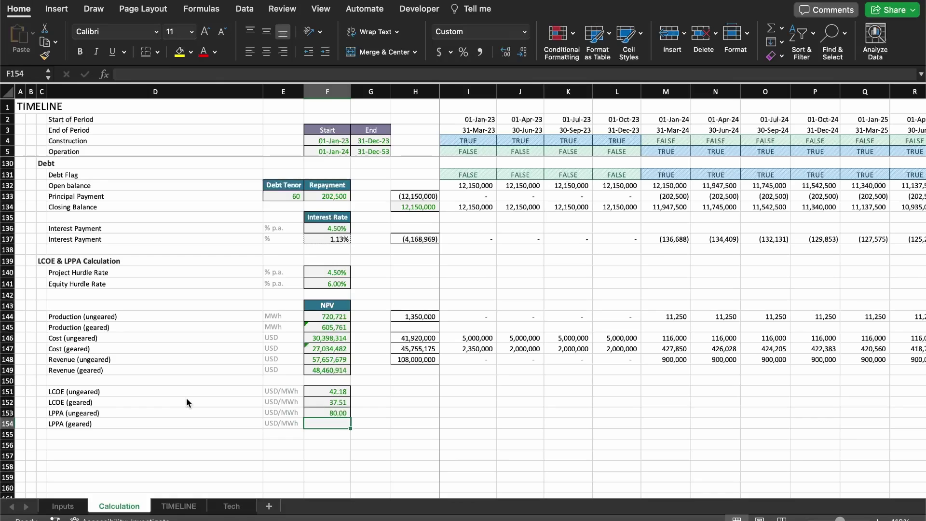
pyautogui.hotkey('ctrl', 'd')
# - Review both LPPA formulas, confirming =F149/F145 and =F148/F144 each give 80.00 USD/MWh
pyautogui.press('F2')
pyautogui.press('Escape')
pyautogui.press('Up')
pyautogui.press('F2')
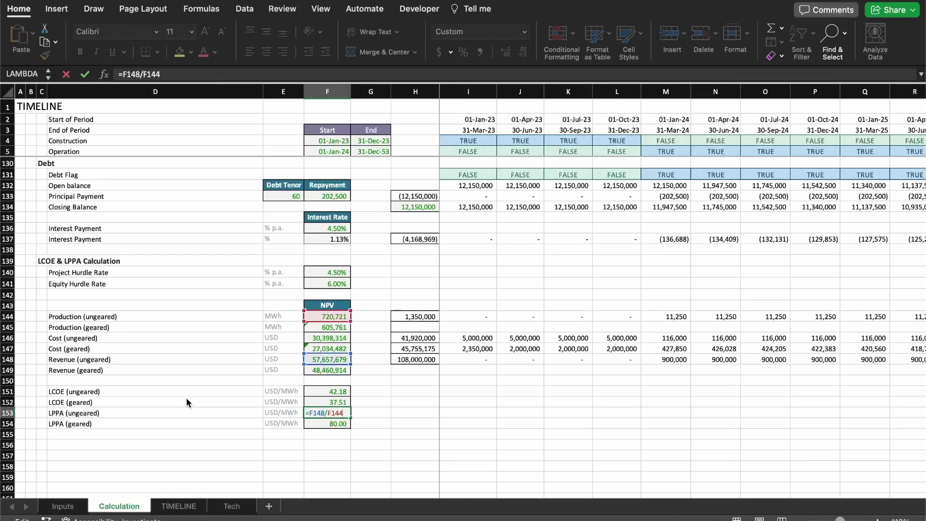
pyautogui.press('Escape')
pyautogui.press('F2')
pyautogui.press('Escape')
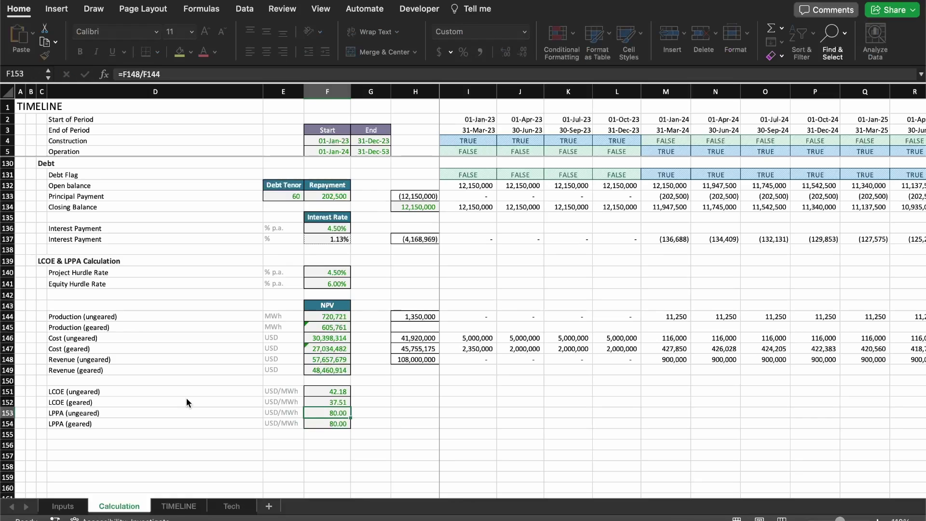
pyautogui.press('F2')
pyautogui.press('Escape')
pyautogui.press('Down')
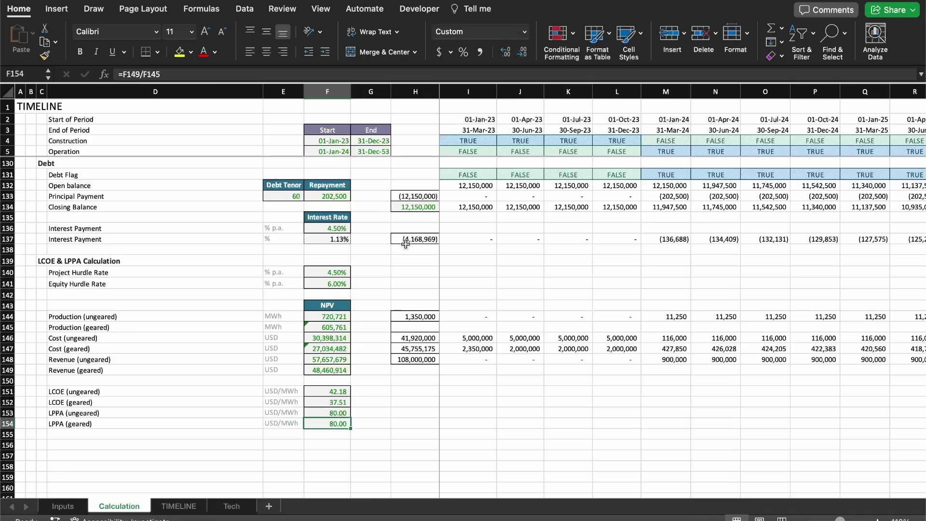
pyautogui.scroll(15, 405, 243)
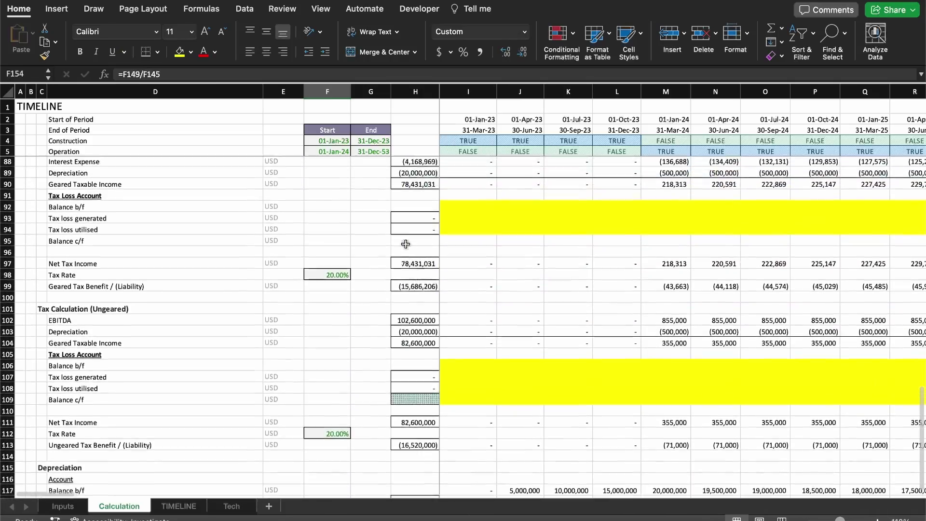
pyautogui.scroll(15, 405, 244)
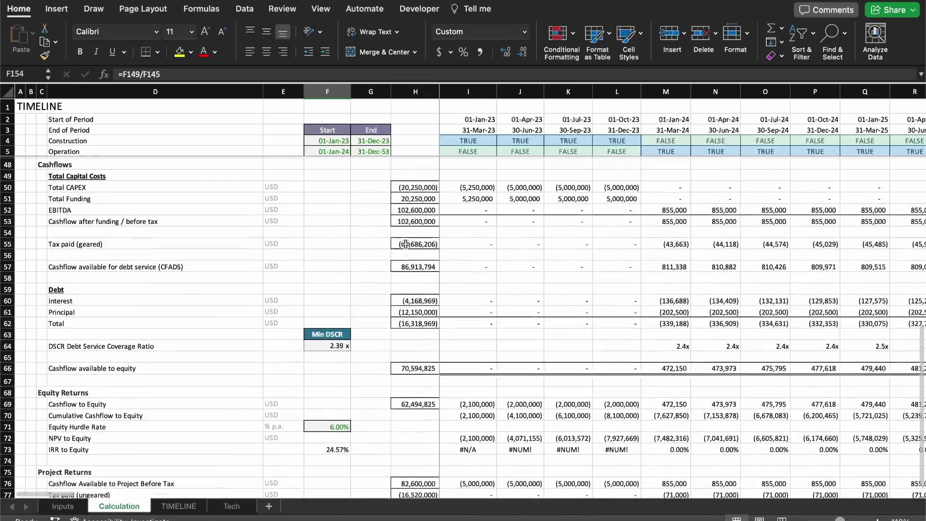
pyautogui.scroll(3, 406, 243)
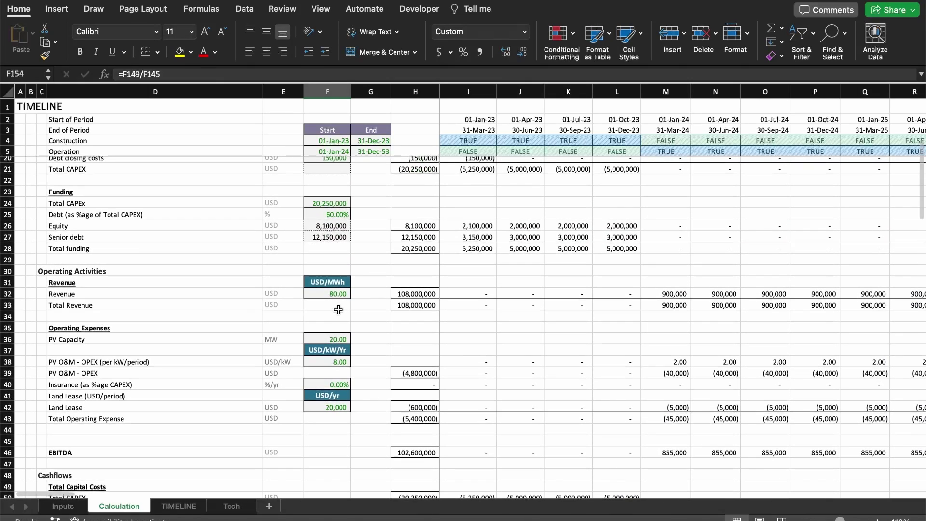
pyautogui.click(328, 327)
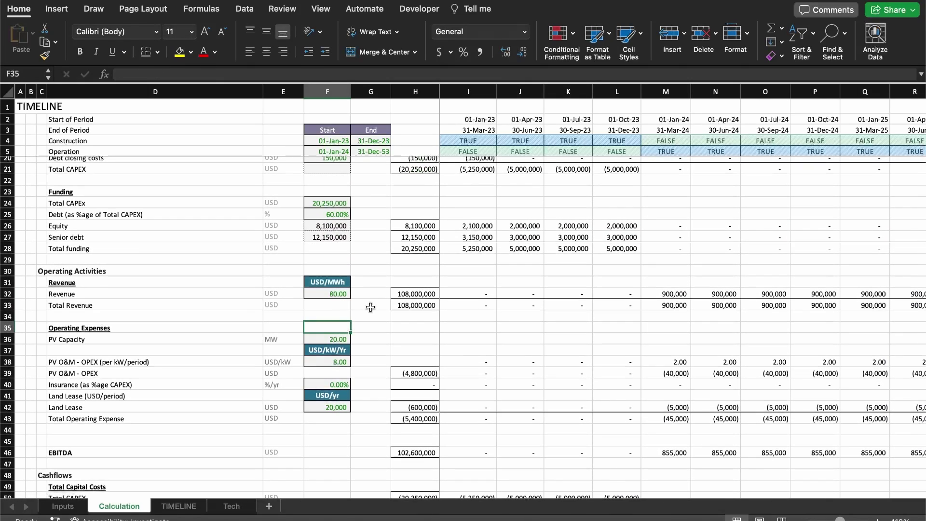
pyautogui.click(325, 291)
pyautogui.click(380, 307)
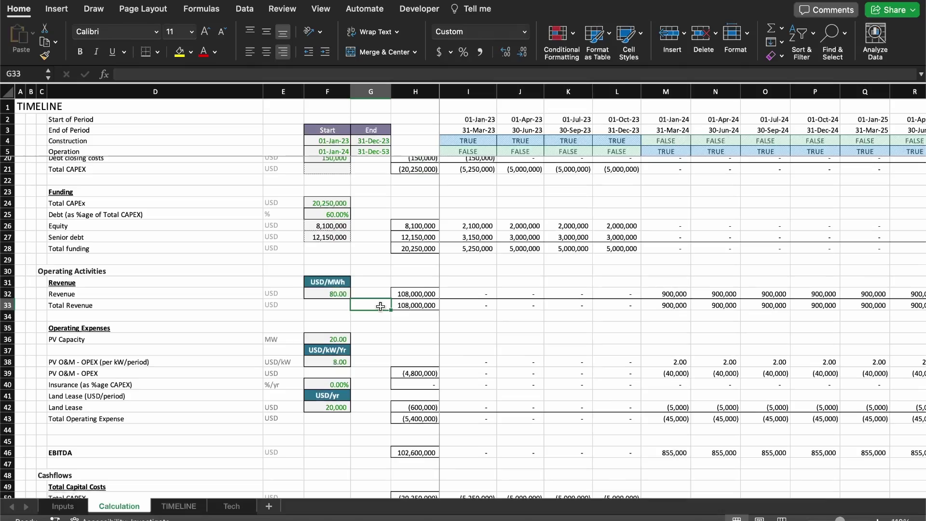
pyautogui.scroll(-20, 380, 306)
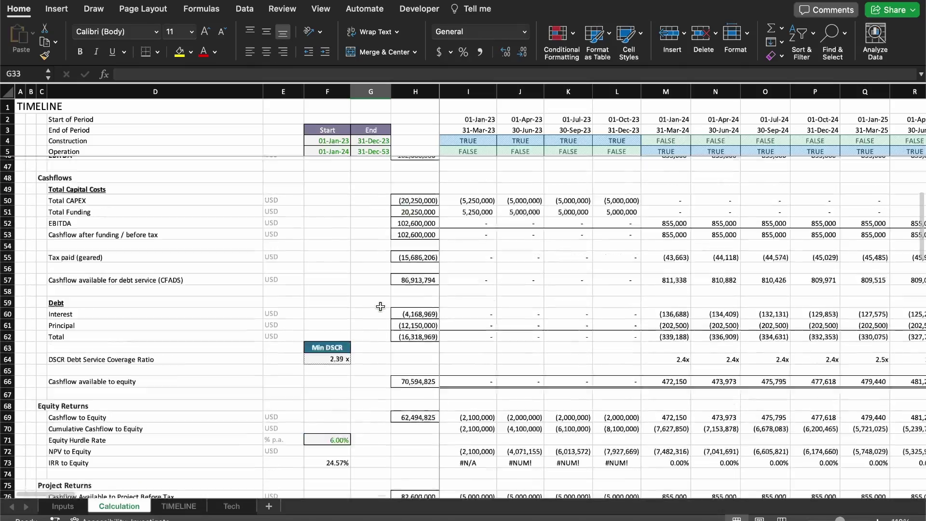
pyautogui.scroll(-13, 381, 306)
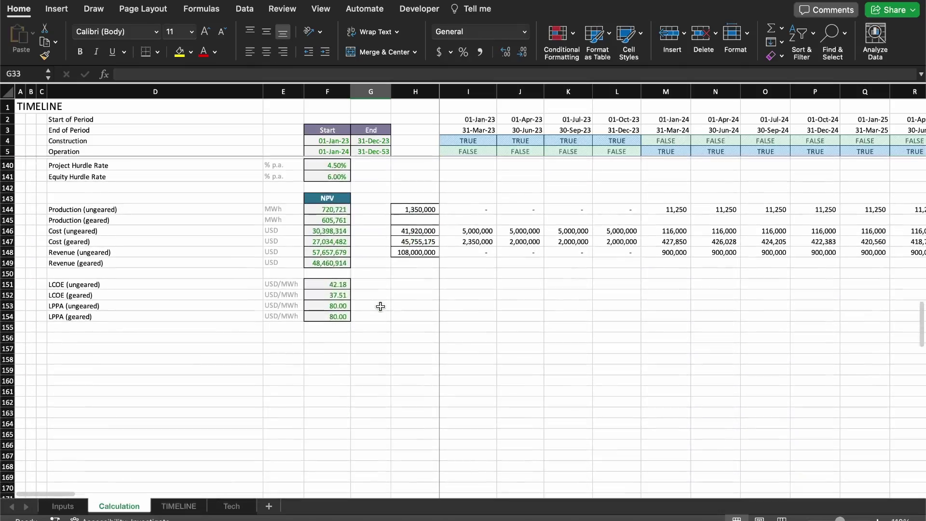
pyautogui.click(347, 307)
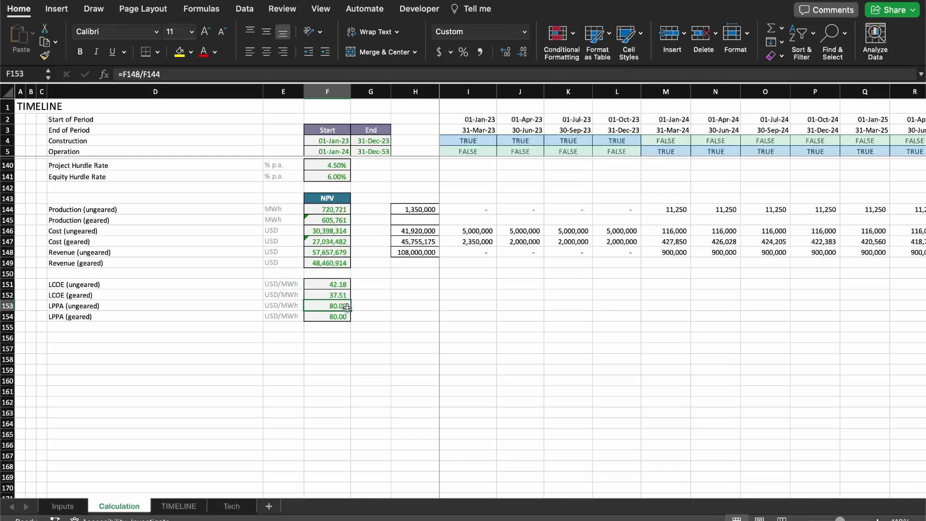
pyautogui.hotkey('shift', 'Left')
pyautogui.hotkey('shift', 'Left')
pyautogui.hotkey('shift', 'Down')
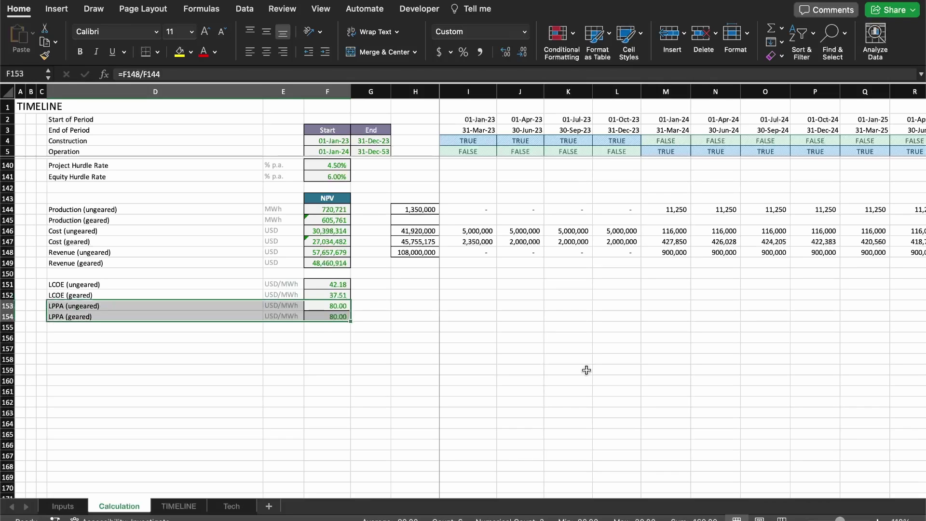
pyautogui.press('Left')
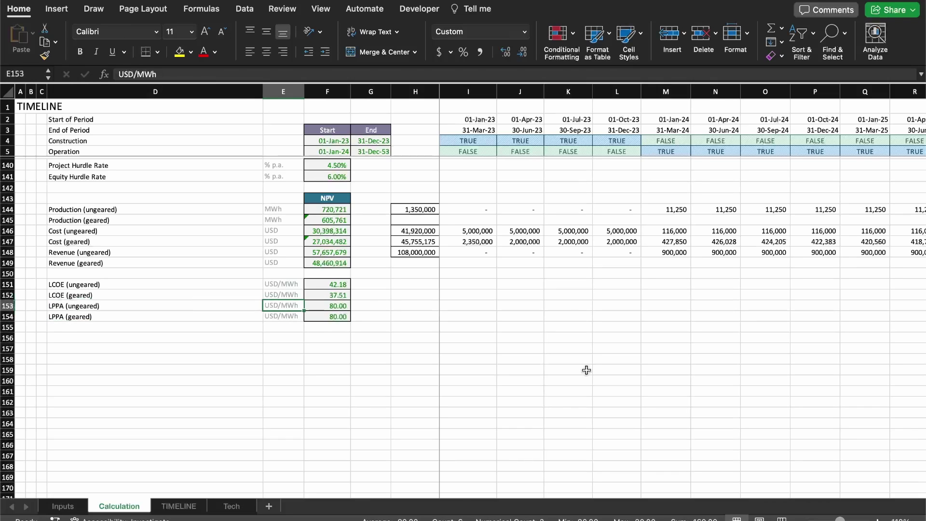
pyautogui.press('Right')
pyautogui.hotkey('shift', 'Down')
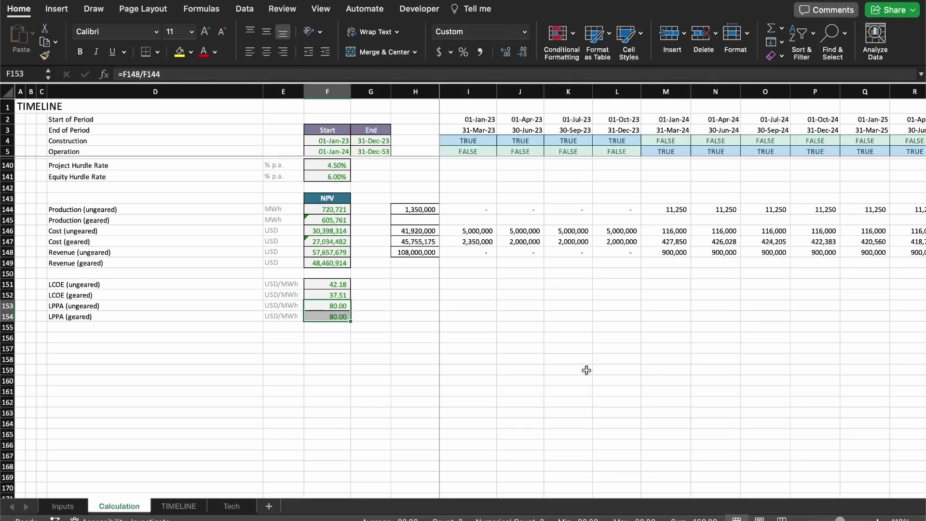
pyautogui.hotkey('shift', 'Left')
pyautogui.hotkey('shift', 'Left')
pyautogui.press('Up')
pyautogui.press('Up')
pyautogui.press('Up')
pyautogui.press('Up')
pyautogui.press('Up')
pyautogui.press('Up')
pyautogui.press('Up')
pyautogui.press('Up')
pyautogui.press('Up')
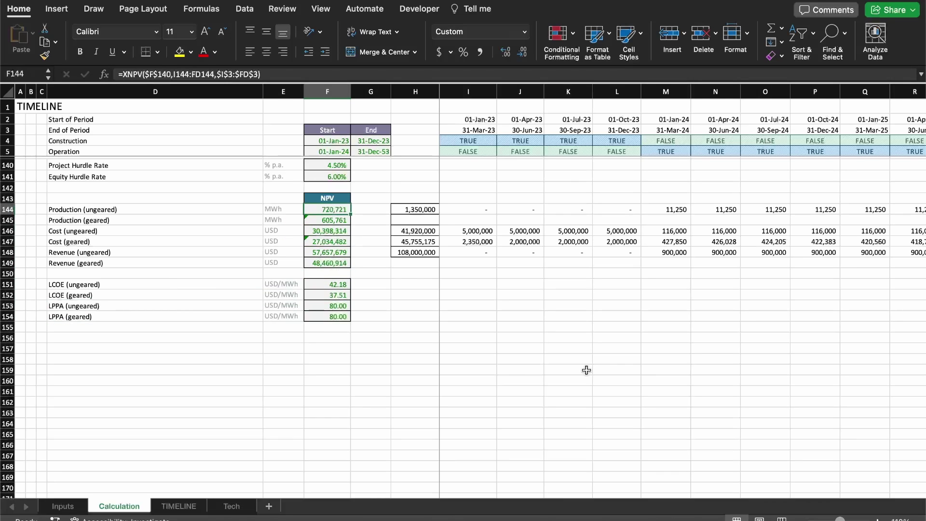
pyautogui.hotkey('shift', 'space')
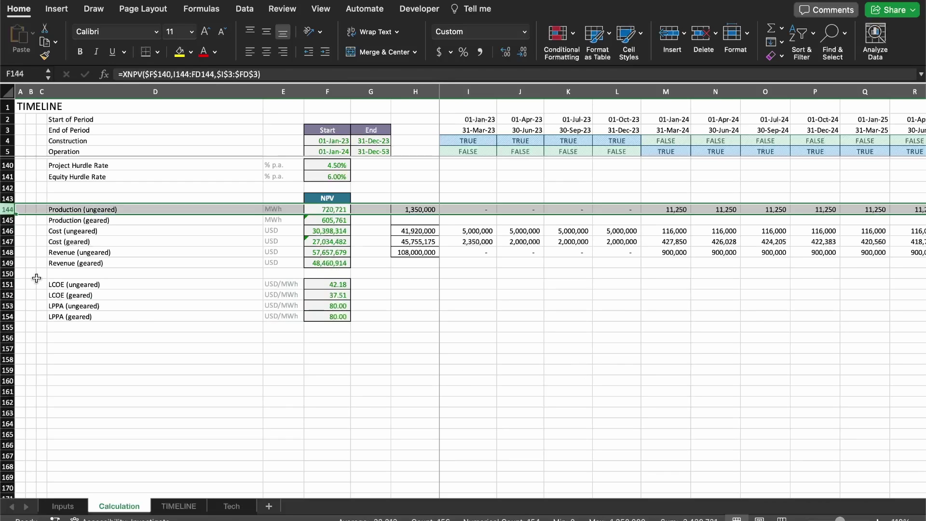
pyautogui.keyDown('super'); pyautogui.click(8, 252); pyautogui.keyUp('super')
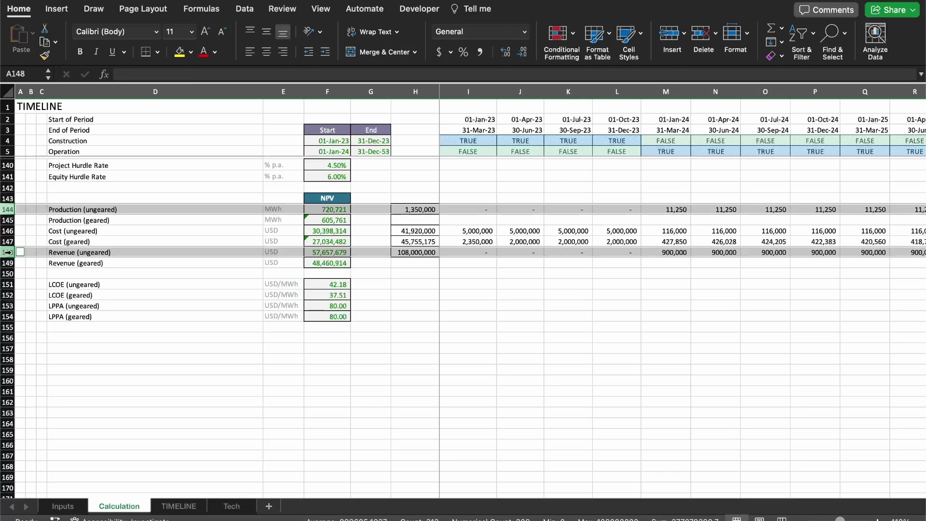
pyautogui.press('Down')
pyautogui.press('Down')
pyautogui.press('Down')
pyautogui.press('Down')
pyautogui.press('Right')
pyautogui.press('Right')
pyautogui.press('Right')
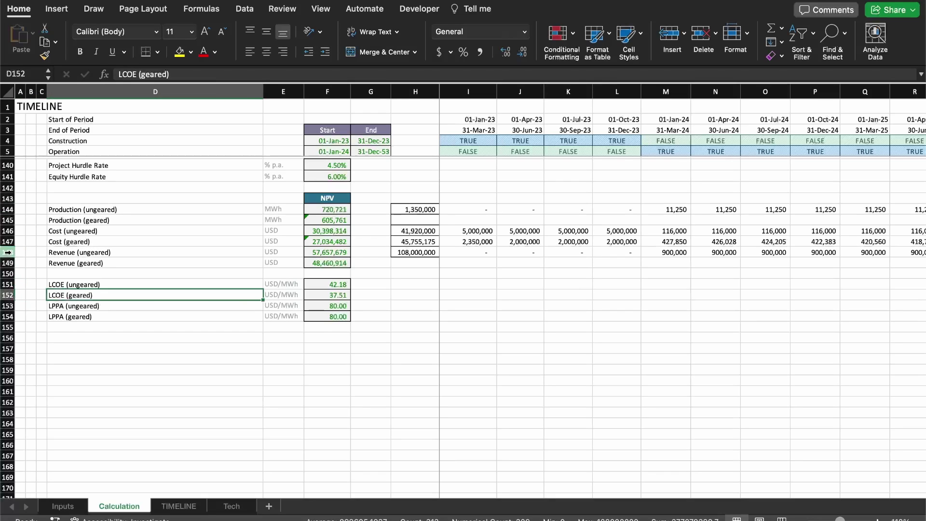
pyautogui.press('Down')
pyautogui.press('Right')
pyautogui.press('Right')
pyautogui.hotkey('shift', 'Down')
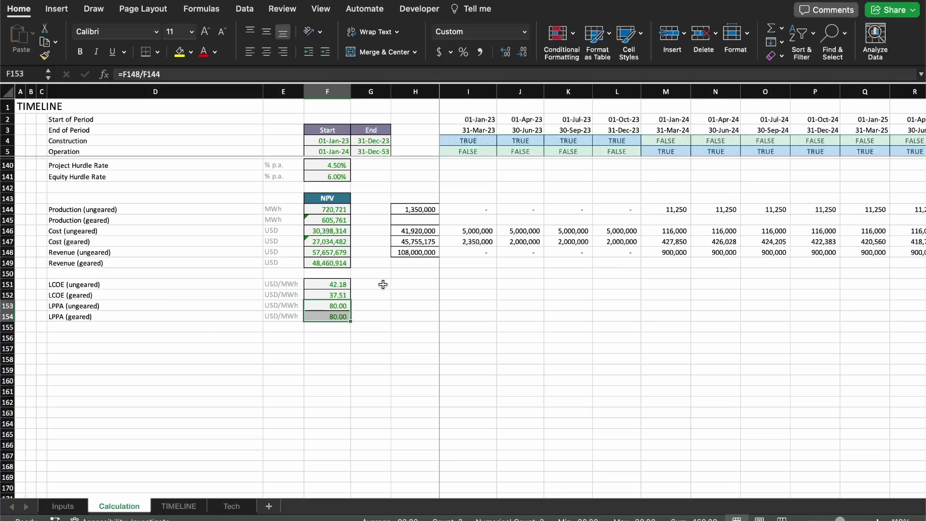
# - Check that the revenue price in F32 comes from ppa_price along the revenue row
pyautogui.scroll(15, 383, 285)
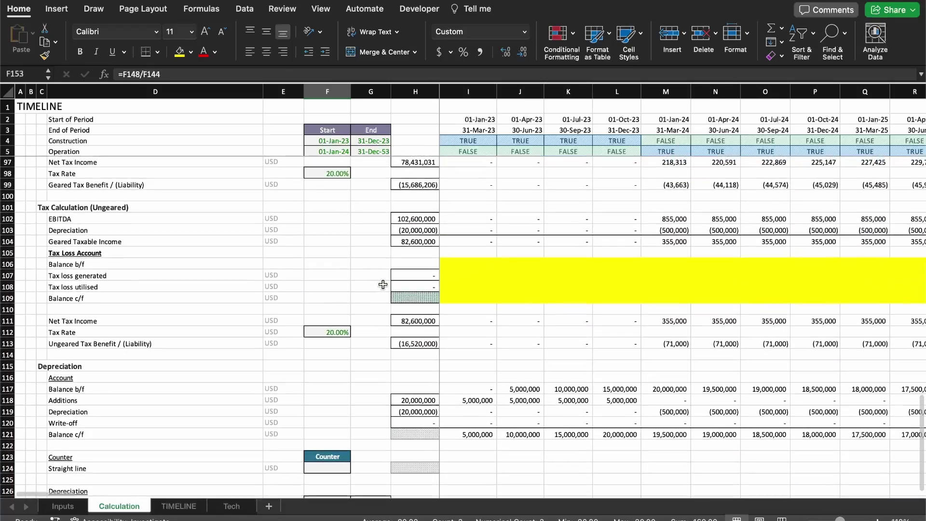
pyautogui.scroll(20, 383, 285)
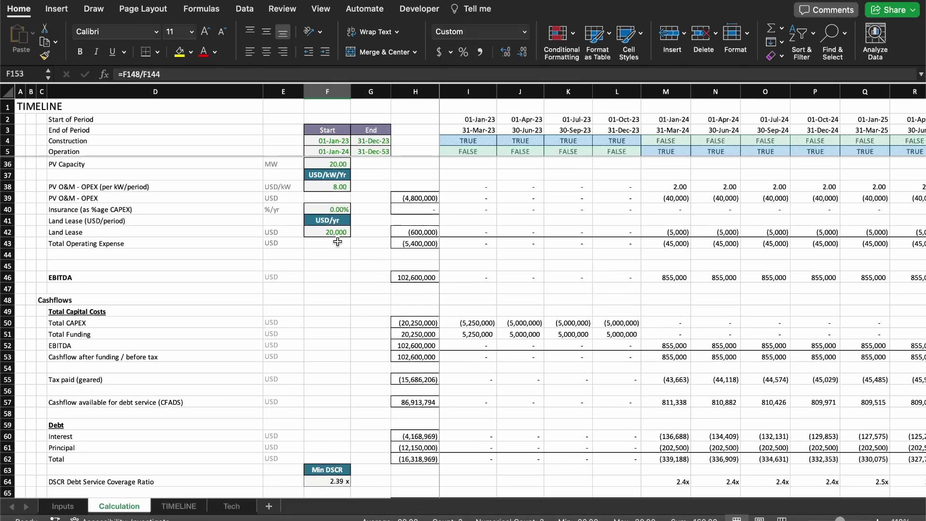
pyautogui.scroll(4, 622, 215)
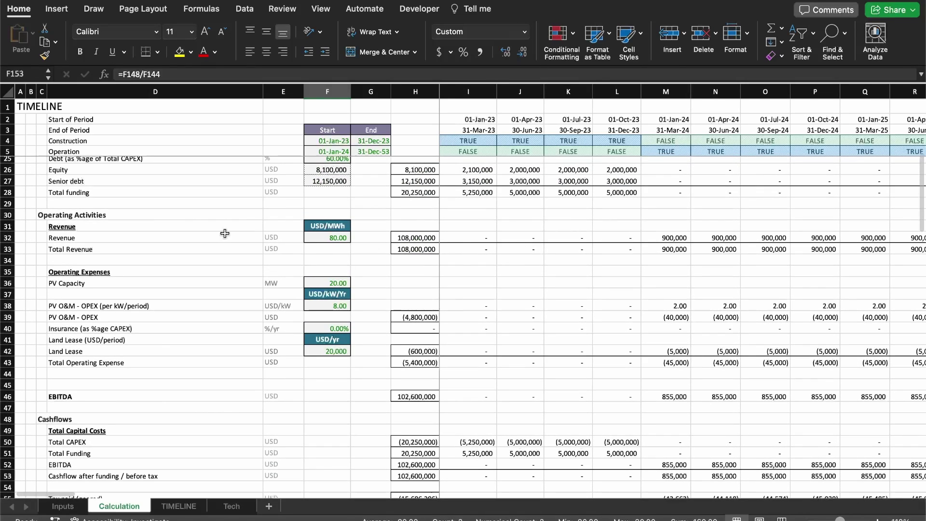
pyautogui.click(327, 234)
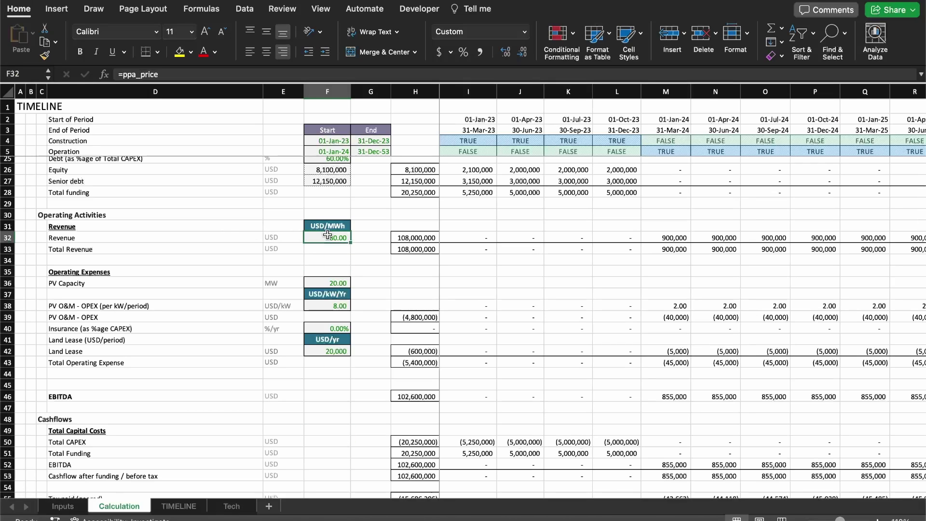
pyautogui.press('Right')
pyautogui.press('Right')
pyautogui.press('Right')
pyautogui.press('Right')
pyautogui.press('Right')
pyautogui.press('Right')
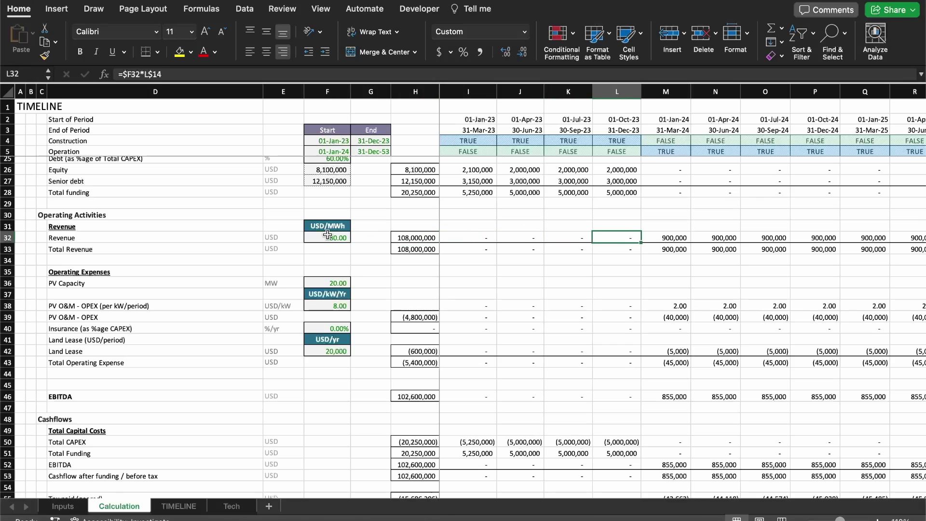
pyautogui.hotkey('shift', 'Left')
pyautogui.hotkey('shift', 'Left')
pyautogui.hotkey('shift', 'Left')
pyautogui.hotkey('shift', 'Left')
pyautogui.hotkey('shift', 'Left')
pyautogui.hotkey('shift', 'Left')
pyautogui.hotkey('shift', 'Left')
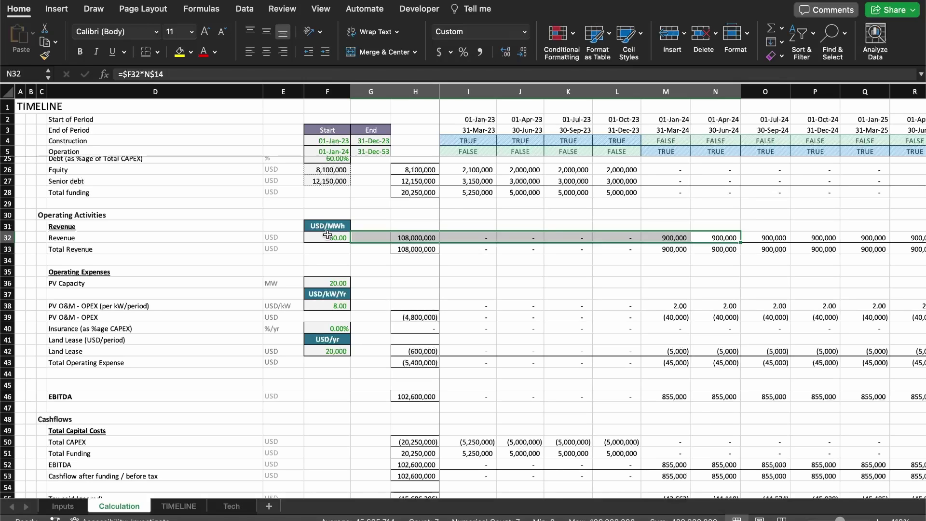
# - Bring the LCOE & LPPA Calculation block around row 140 back into view
pyautogui.click(327, 235)
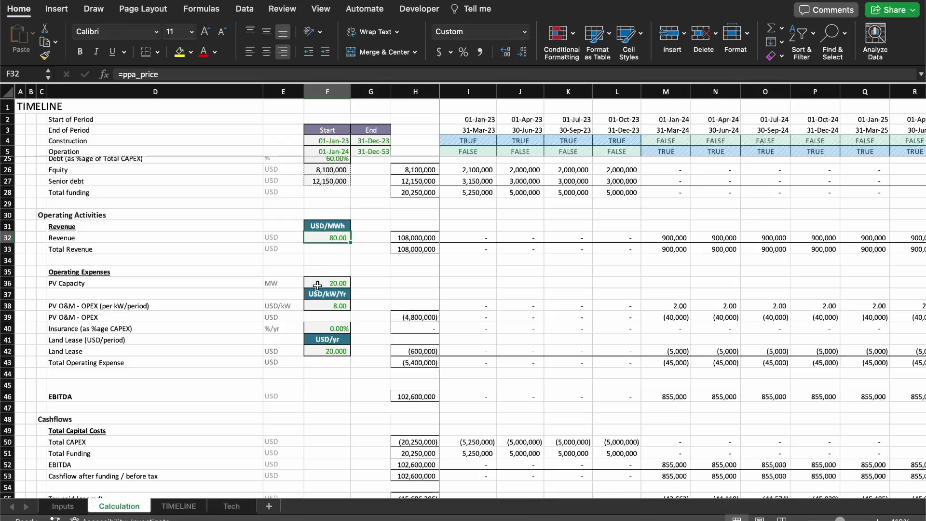
pyautogui.scroll(-15, 317, 285)
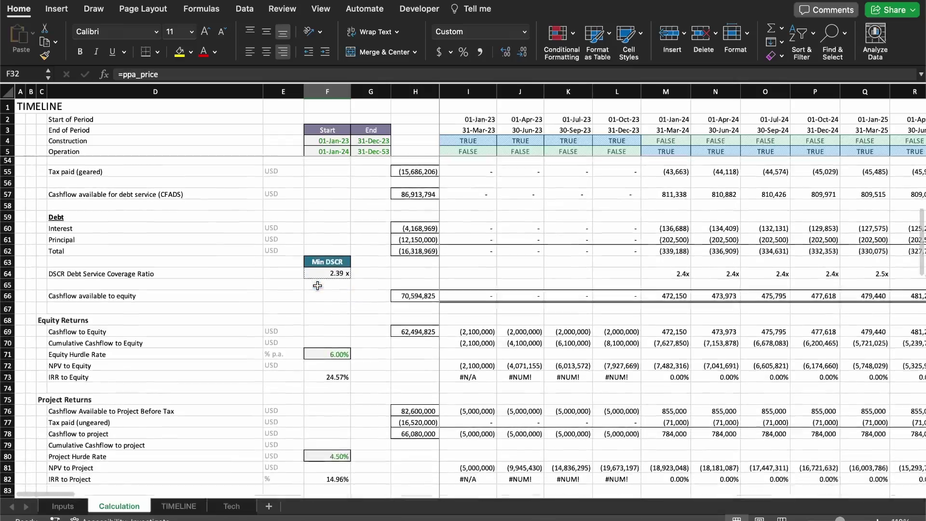
pyautogui.scroll(-20, 318, 285)
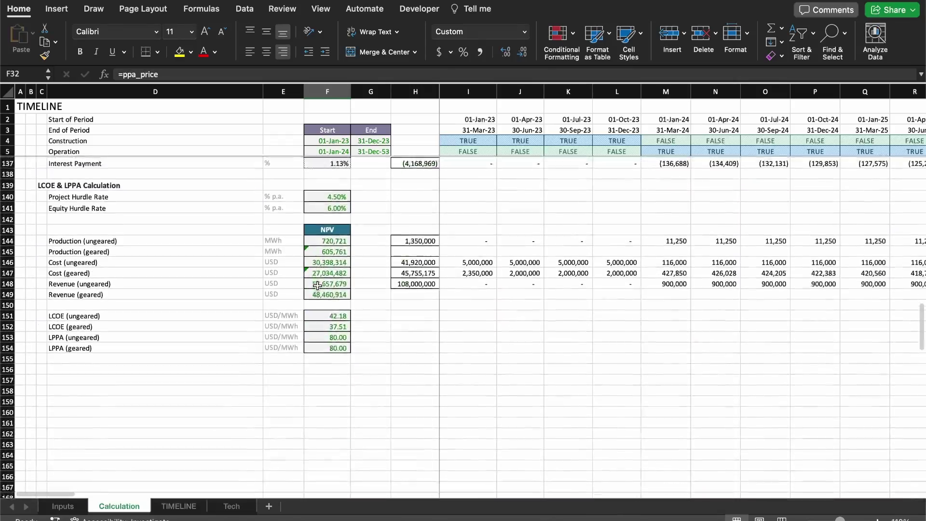
# - Delete the LPPA (geared) row 154
pyautogui.click(332, 312)
pyautogui.hotkey('shift', 'space')
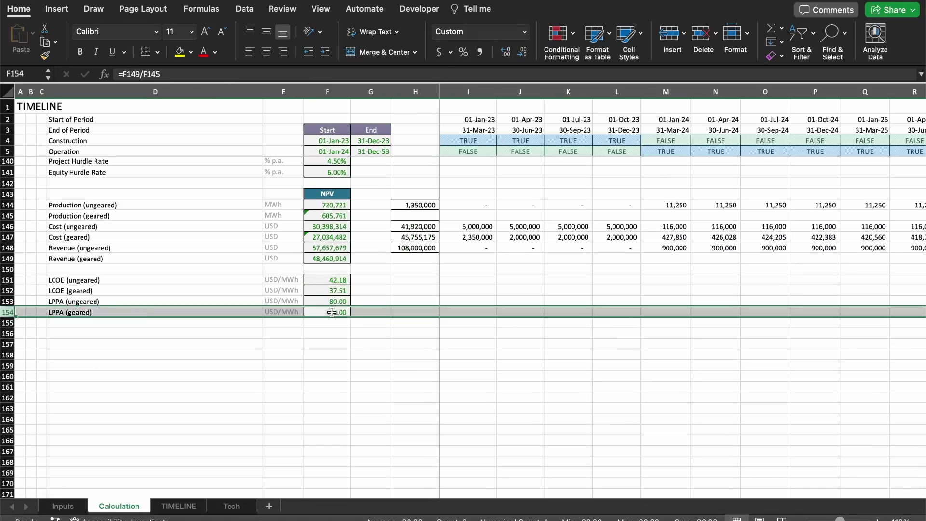
pyautogui.press('Up')
# - Rename the 'LPPA (ungeared)' label in D153 to 'LPPA'
pyautogui.press('Left')
pyautogui.press('Left')
pyautogui.press('F2')
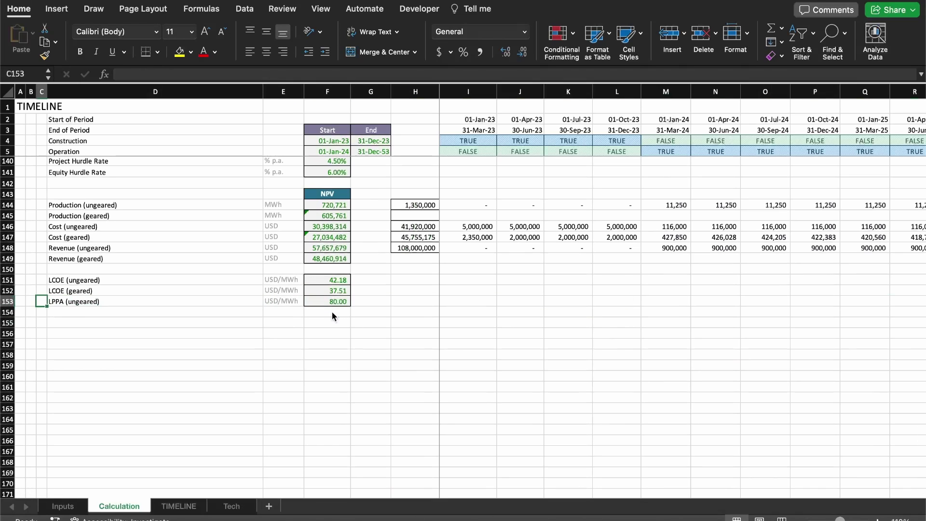
pyautogui.press('BackSpace')
pyautogui.press('BackSpace')
pyautogui.press('BackSpace')
pyautogui.press('BackSpace')
pyautogui.press('BackSpace')
pyautogui.press('BackSpace')
pyautogui.press('BackSpace')
pyautogui.press('BackSpace')
pyautogui.press('BackSpace')
pyautogui.press('BackSpace')
pyautogui.press('BackSpace')
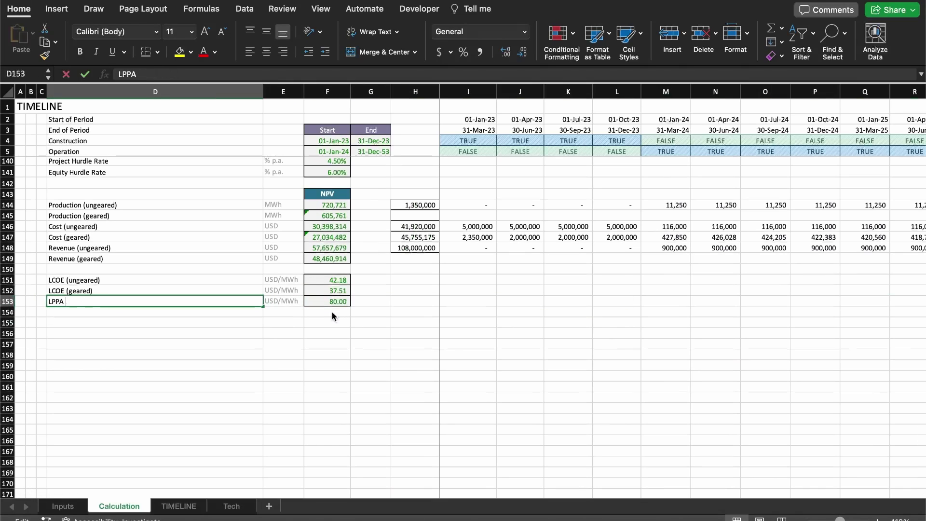
pyautogui.press('Return')
pyautogui.click(418, 314)
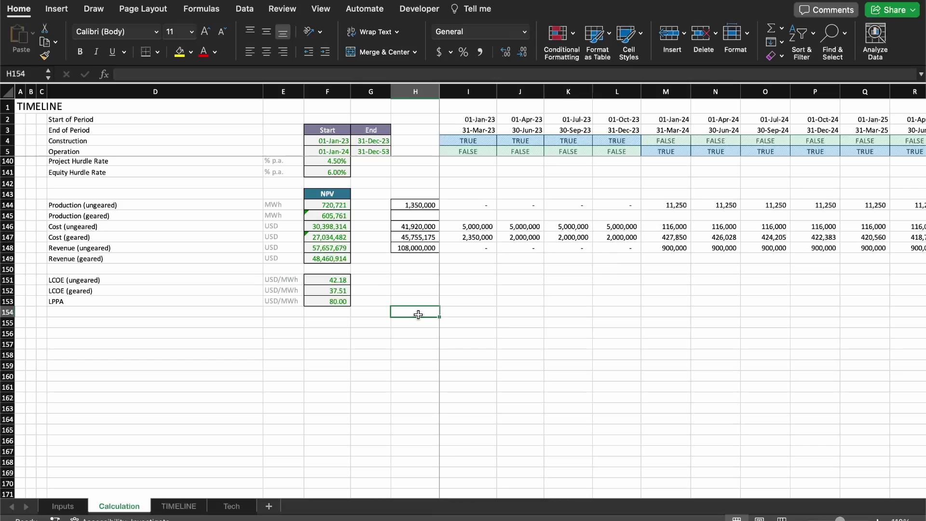
# - Type the note 'LPPA >= LCOE, then it ok!' into D155
pyautogui.press('Left')
pyautogui.press('Left')
pyautogui.press('Left')
pyautogui.press('Down')
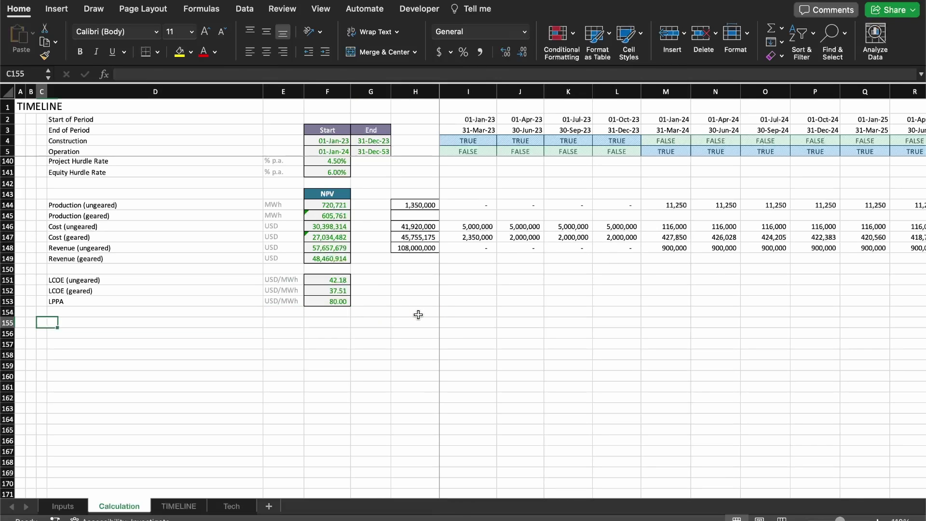
pyautogui.press('Left')
pyautogui.write('LL')
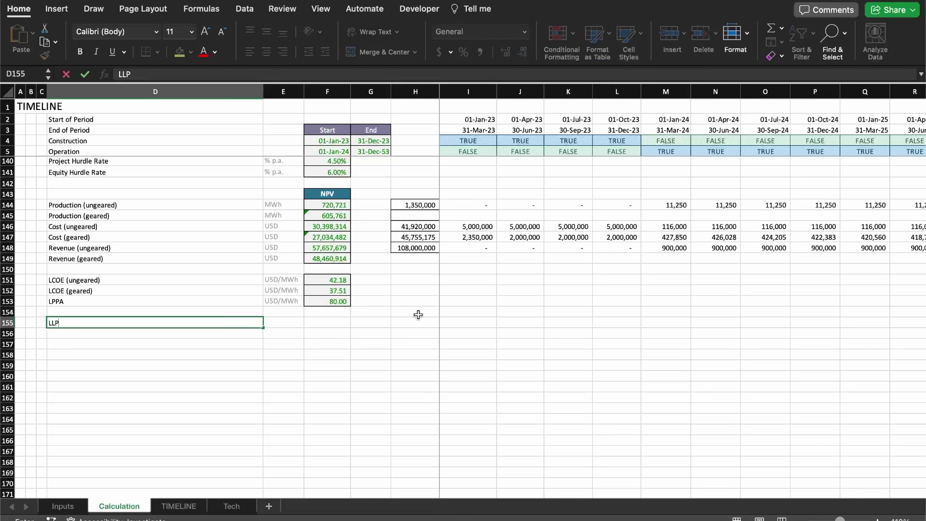
pyautogui.press('BackSpace')
pyautogui.write('PPA >= LCOE, then it ok!')
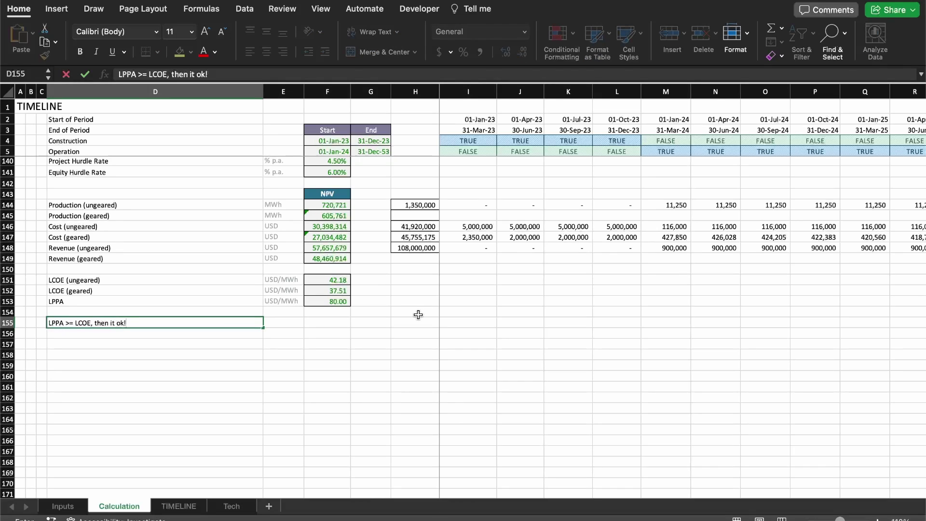
pyautogui.press('Return')
# - Select the LPPA and both LCOE rows to compare their values
pyautogui.press('Up')
pyautogui.press('Right')
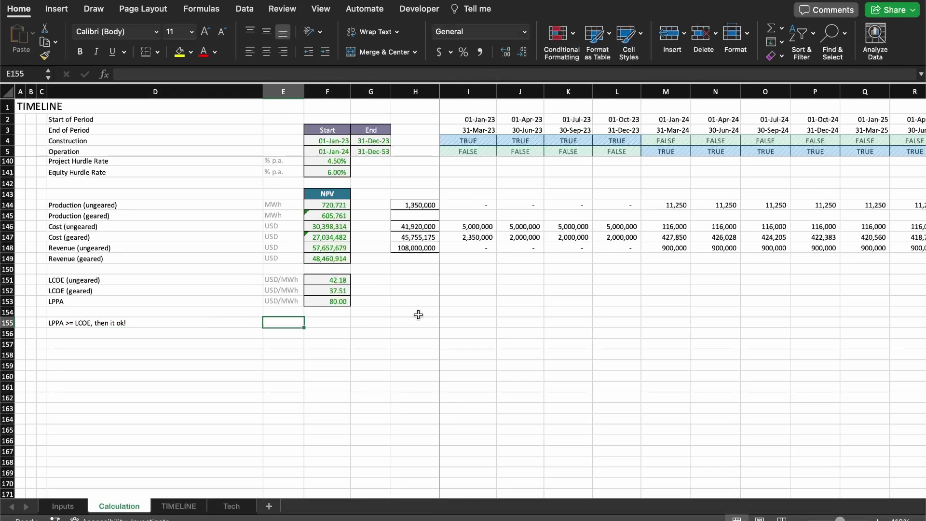
pyautogui.press('Up')
pyautogui.press('Right')
pyautogui.press('Up')
pyautogui.hotkey('shift', 'Up')
pyautogui.hotkey('shift', 'Up')
pyautogui.hotkey('shift', 'Down')
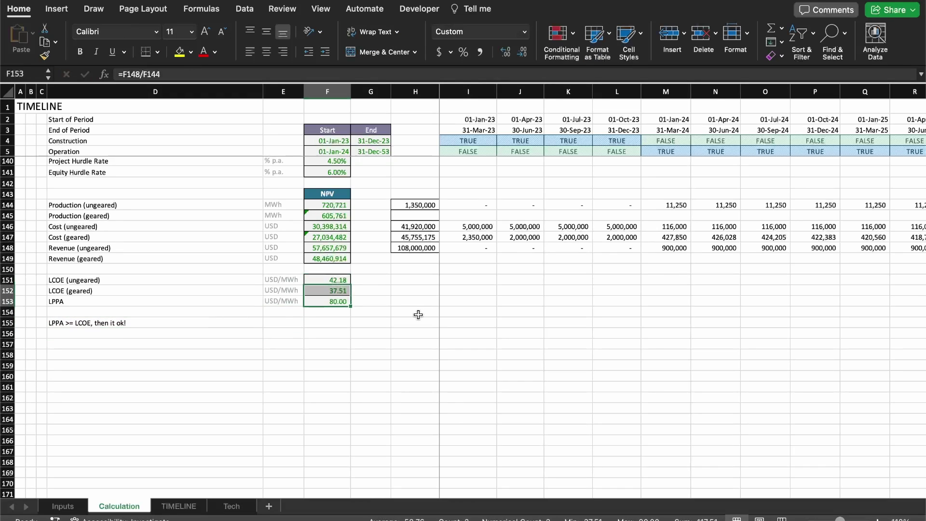
pyautogui.hotkey('shift', 'Down')
pyautogui.hotkey('shift', 'space')
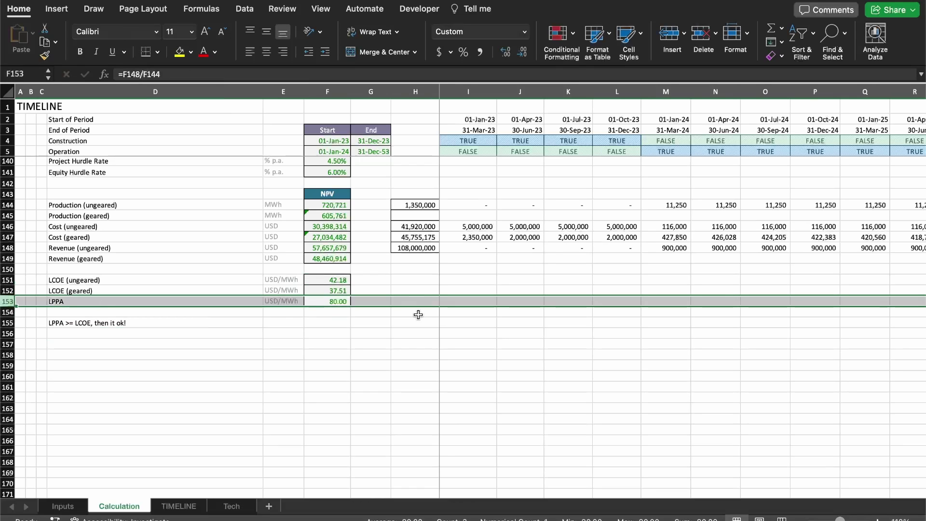
pyautogui.press('Up')
pyautogui.hotkey('shift', 'space')
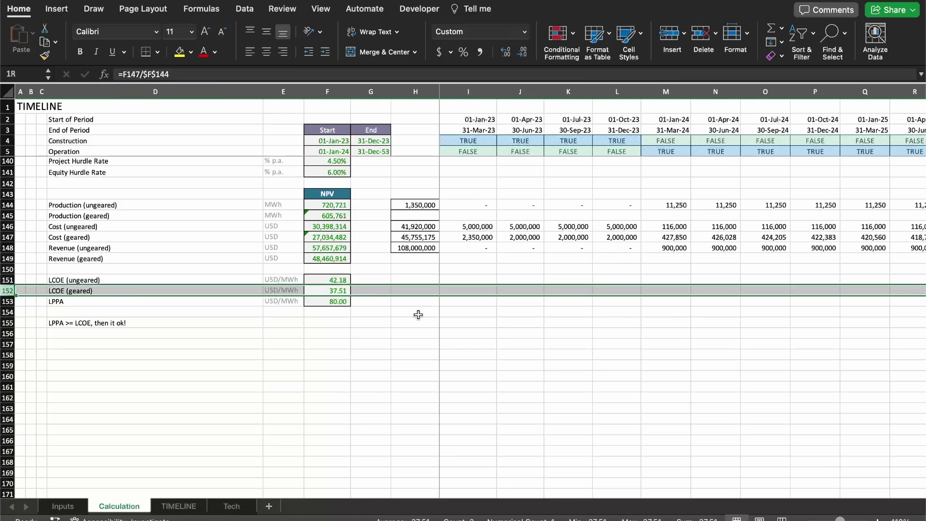
pyautogui.hotkey('shift', 'Up')
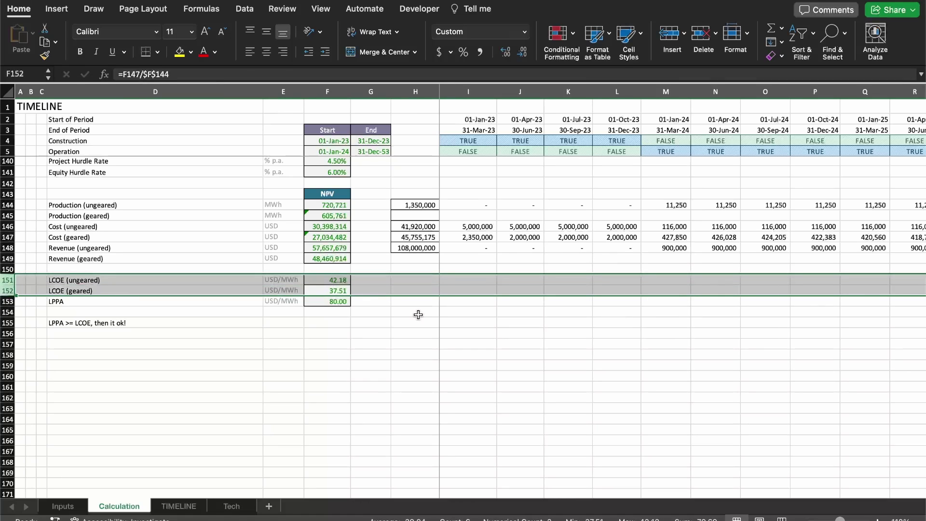
pyautogui.press('Up')
pyautogui.hotkey('shift', 'Down')
pyautogui.hotkey('shift', 'Down')
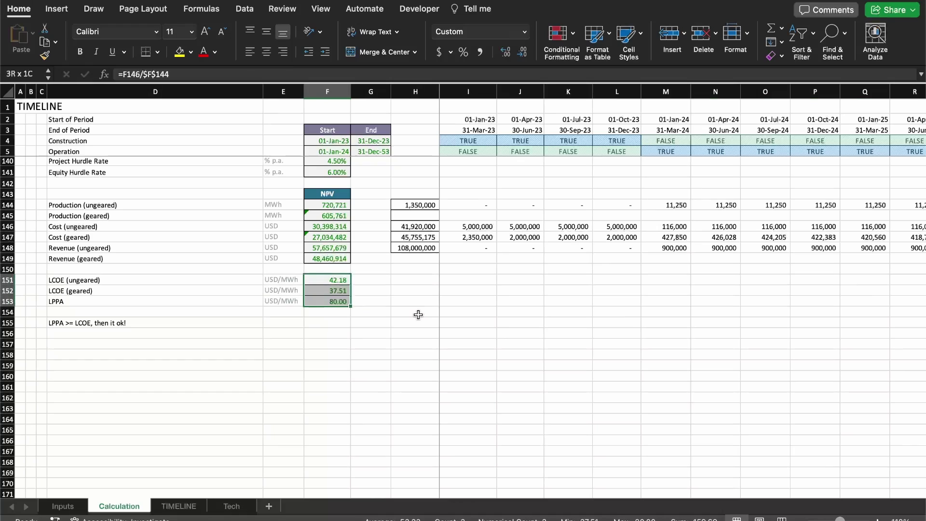
pyautogui.hotkey('shift', 'Up')
# - Overwrite the LPPA value in F153 with a test value of 40
pyautogui.press('Down')
pyautogui.press('Down')
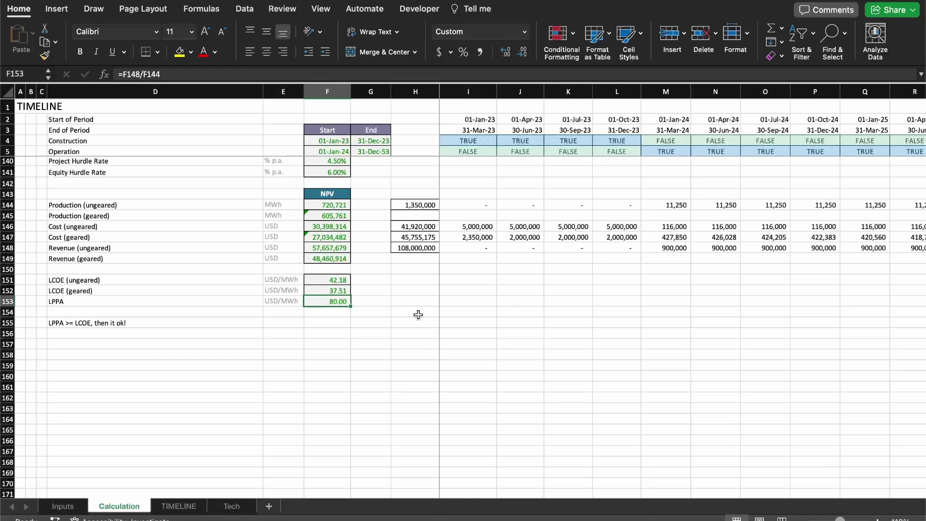
pyautogui.write('40')
pyautogui.press('Return')
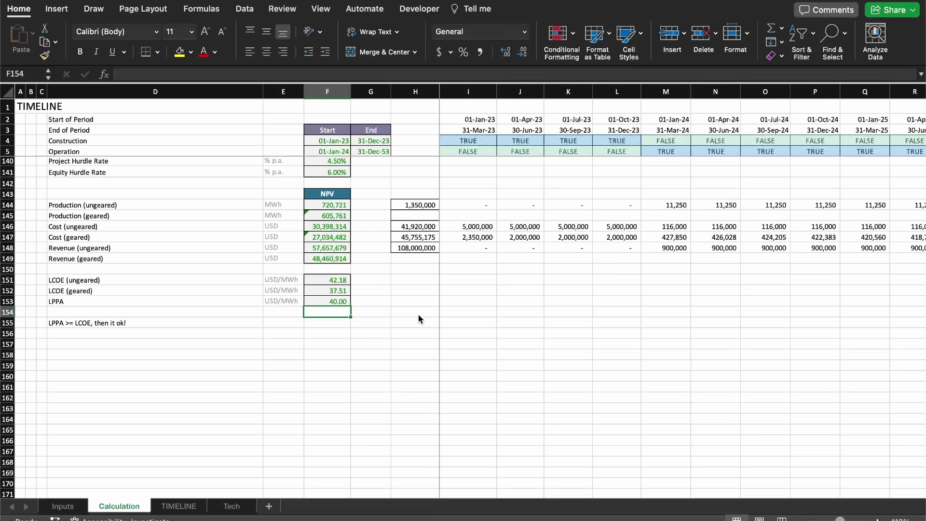
pyautogui.press('Up')
pyautogui.press('Up')
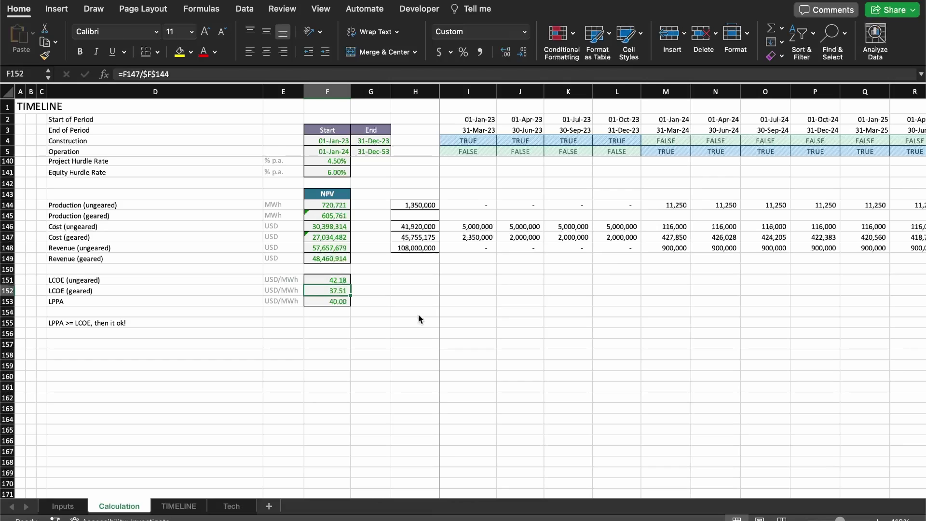
pyautogui.press('Down')
pyautogui.hotkey('shift', 'space')
pyautogui.hotkey('shift', 'Up')
pyautogui.hotkey('shift', 'Up')
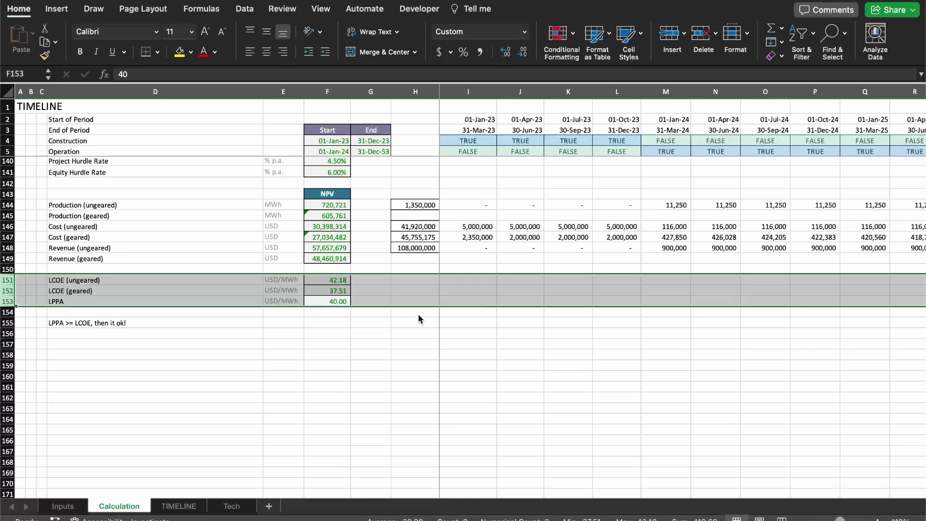
# - Compare the 14.96% IRR to Project in F82 with the 4.50% Project Hurdle Rate
pyautogui.scroll(11, 418, 314)
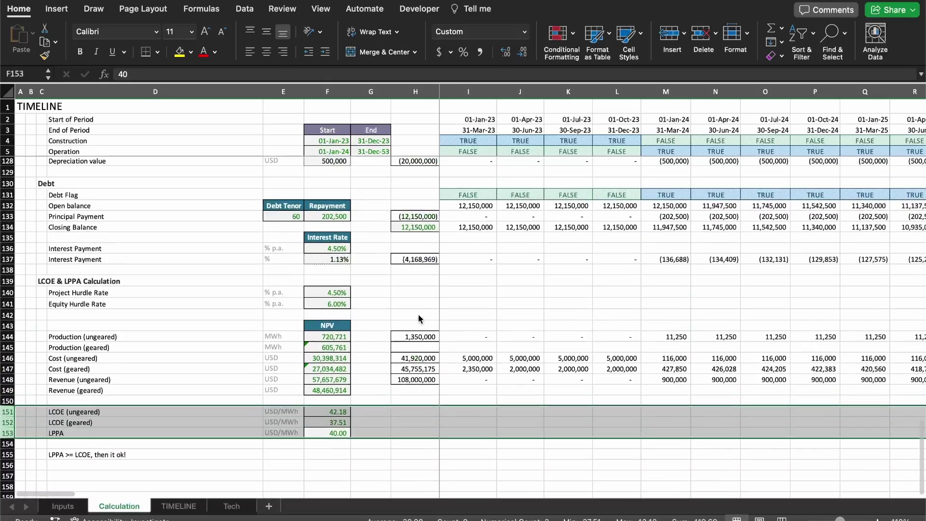
pyautogui.scroll(12, 418, 313)
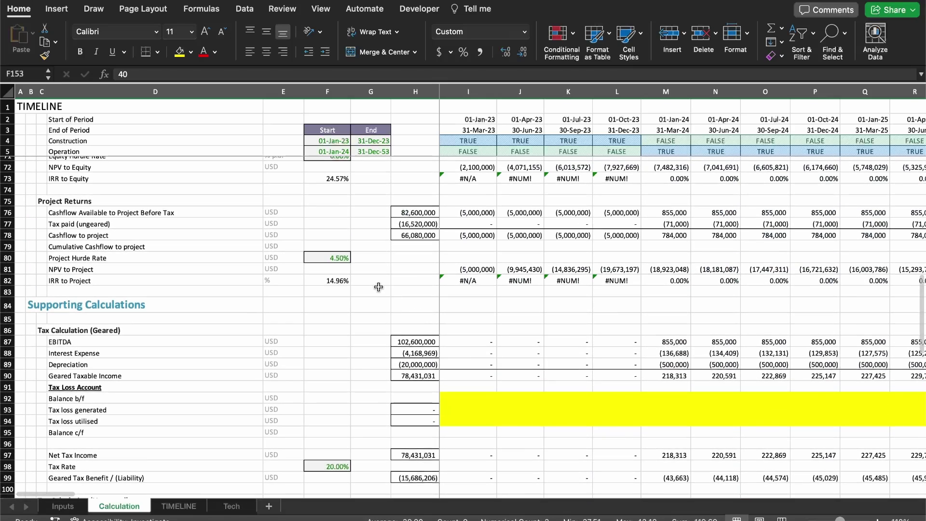
pyautogui.click(339, 279)
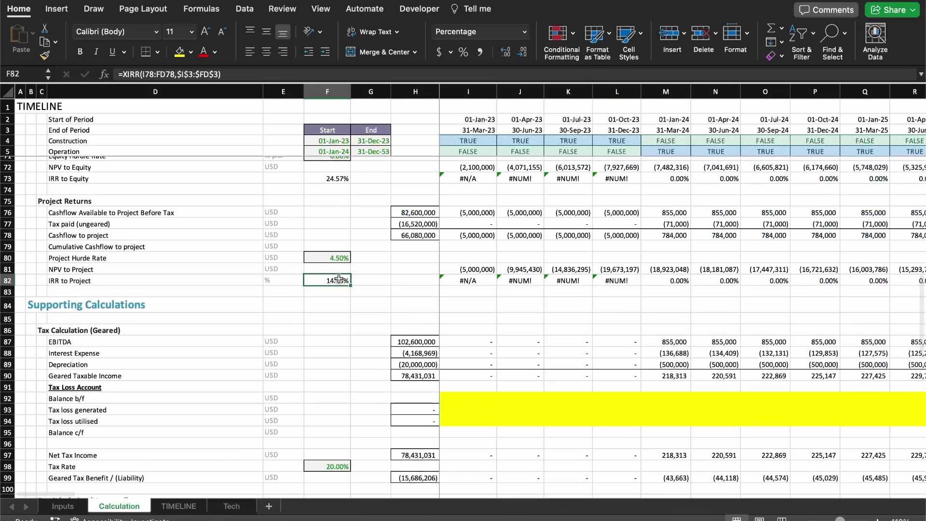
pyautogui.hotkey('shift', 'space')
pyautogui.click(339, 280)
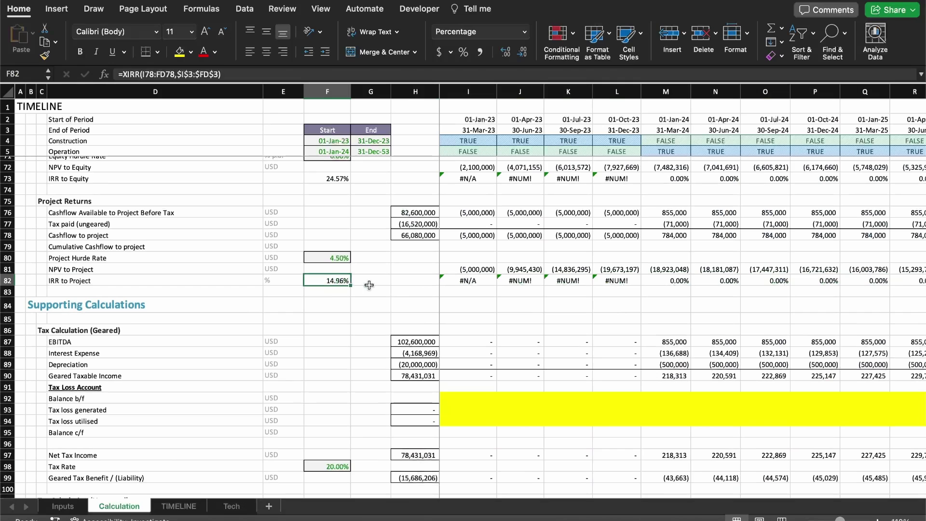
pyautogui.press('Up')
pyautogui.press('Up')
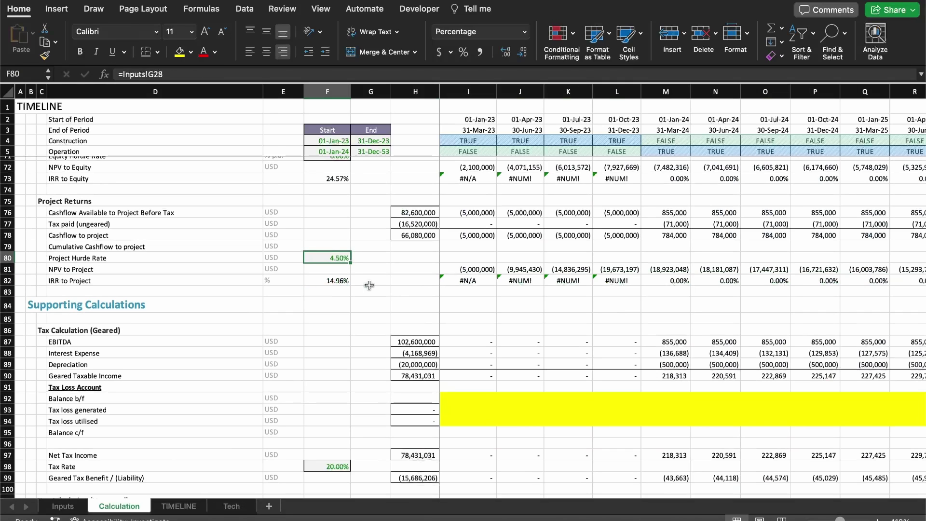
# - Compare the 24.57% IRR to Equity in F73 with the 6.00% Equity Hurdle Rate
pyautogui.scroll(3, 347, 225)
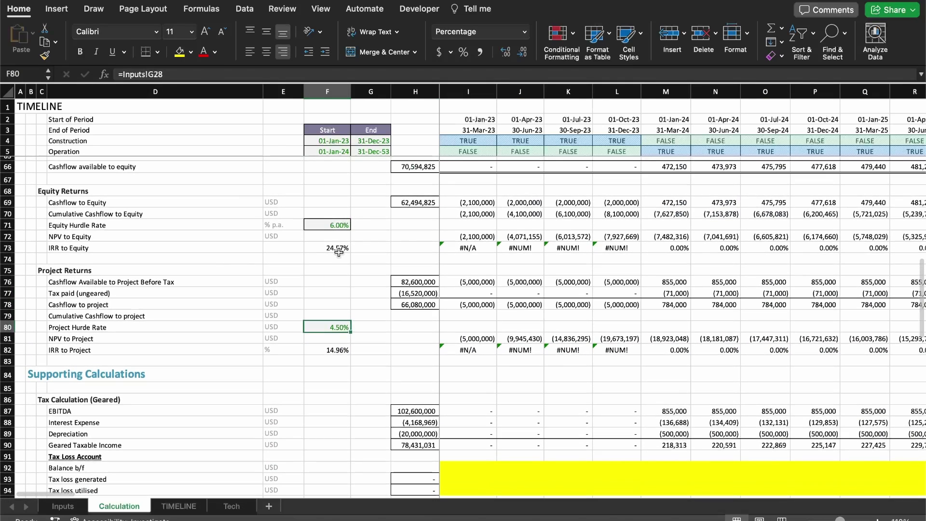
pyautogui.click(339, 252)
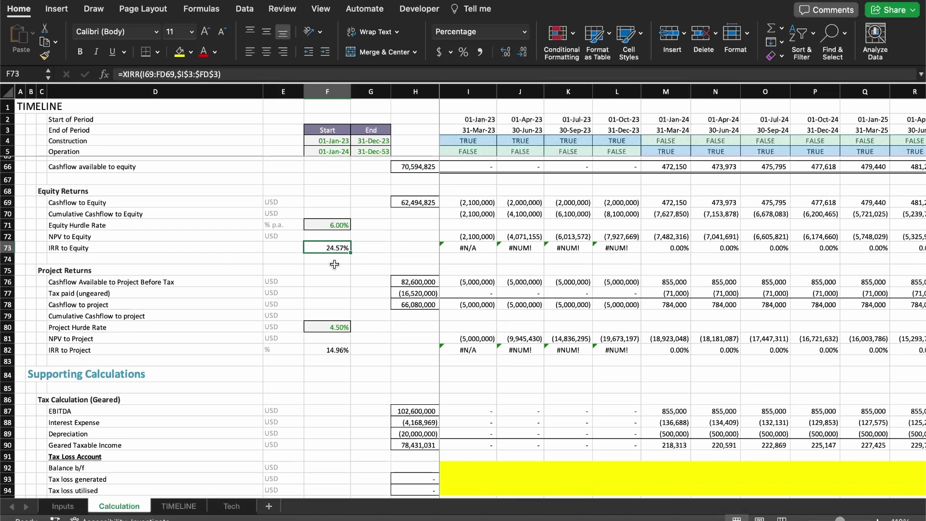
pyautogui.hotkey('shift', 'space')
pyautogui.press('Up')
pyautogui.press('Up')
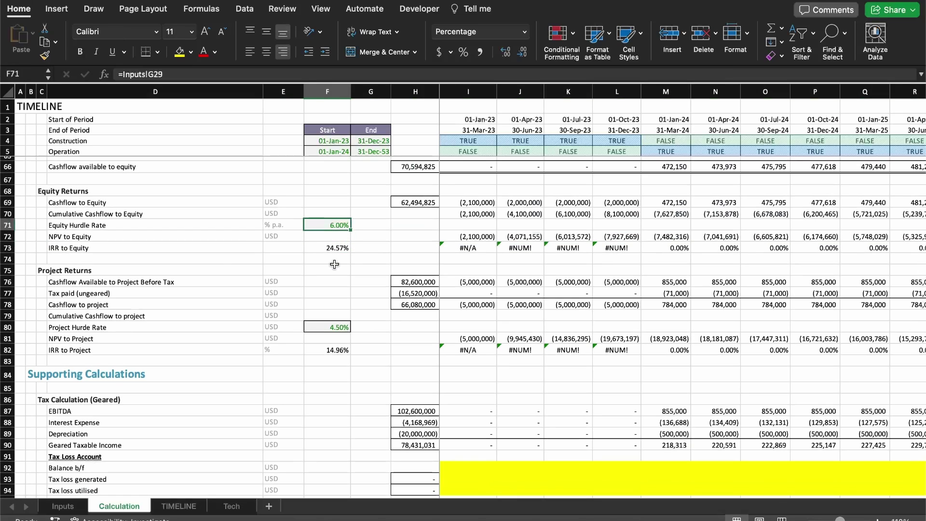
pyautogui.hotkey('shift', 'space')
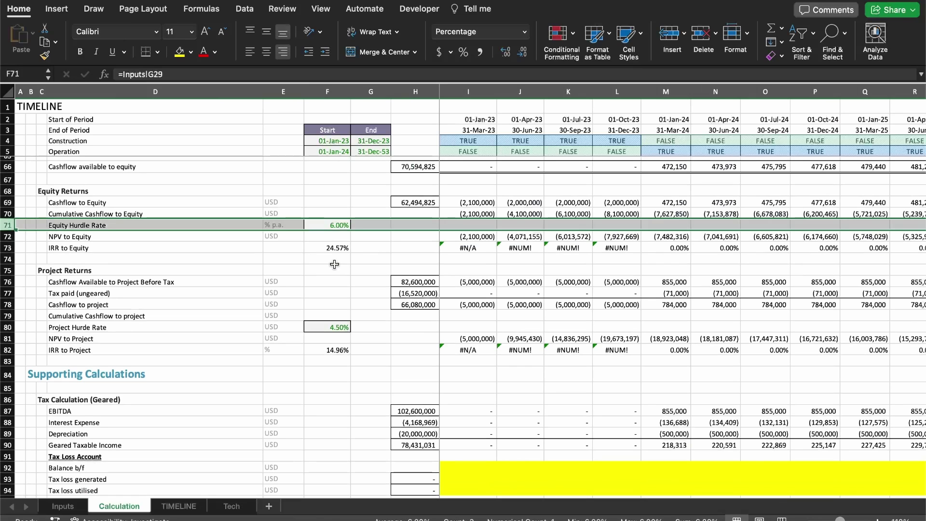